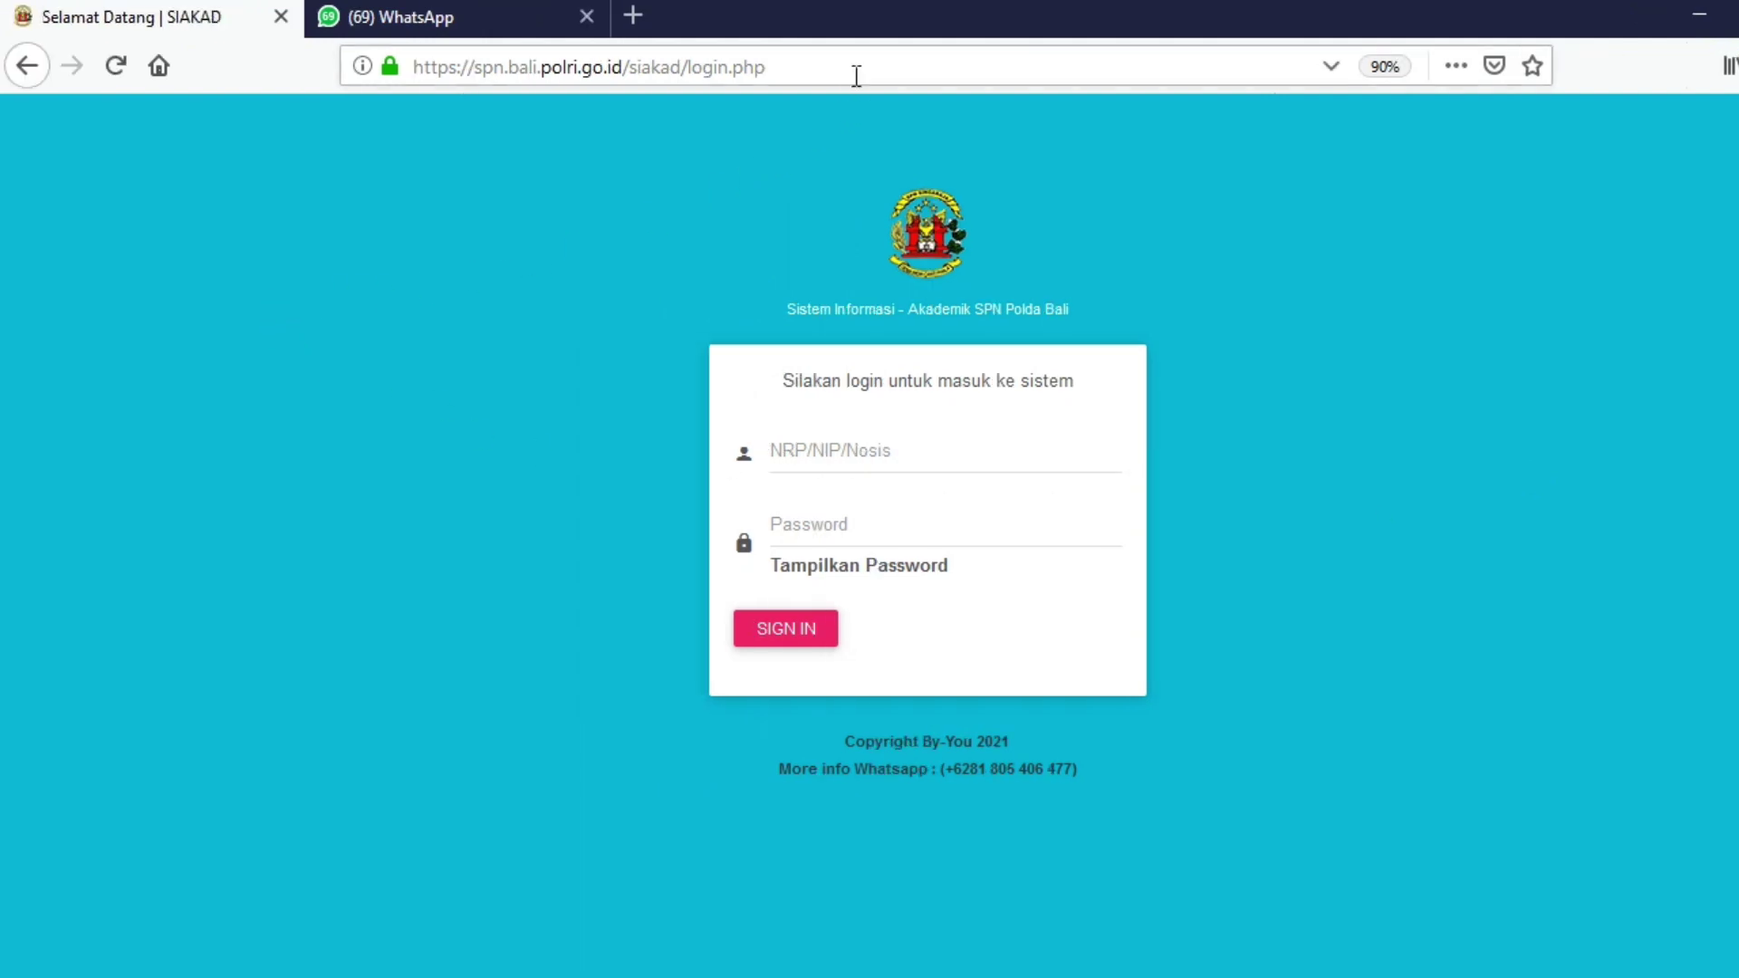
pyautogui.click(855, 72)
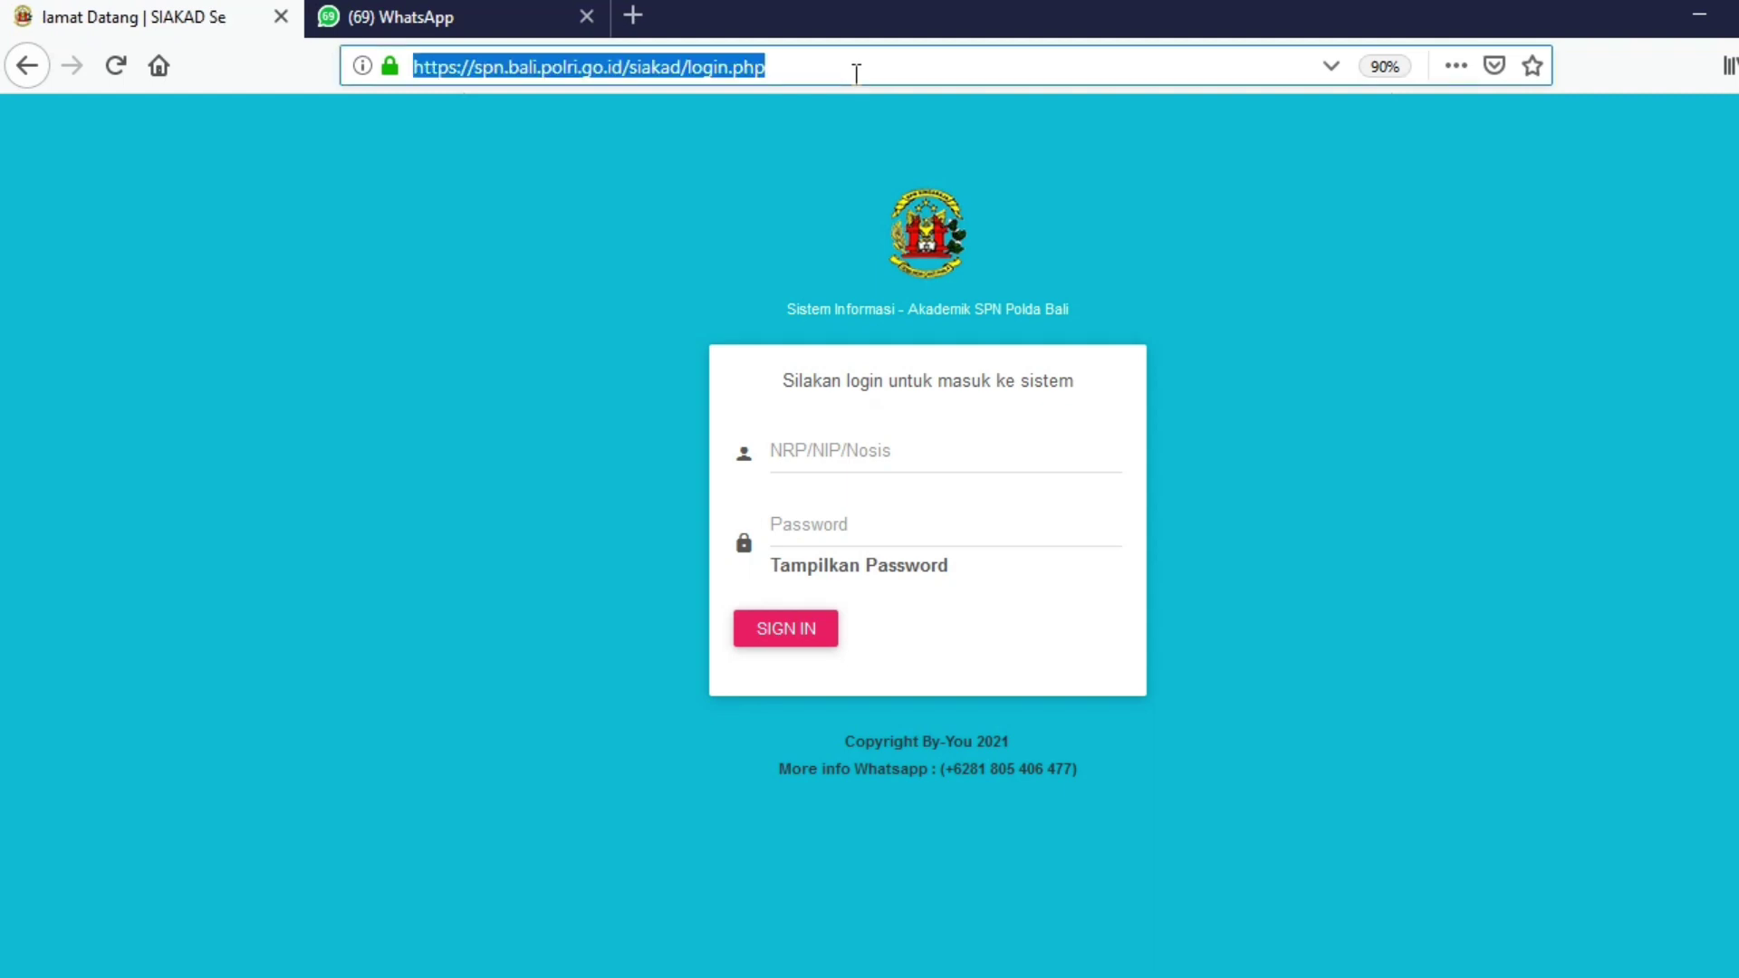
pyautogui.click(855, 72)
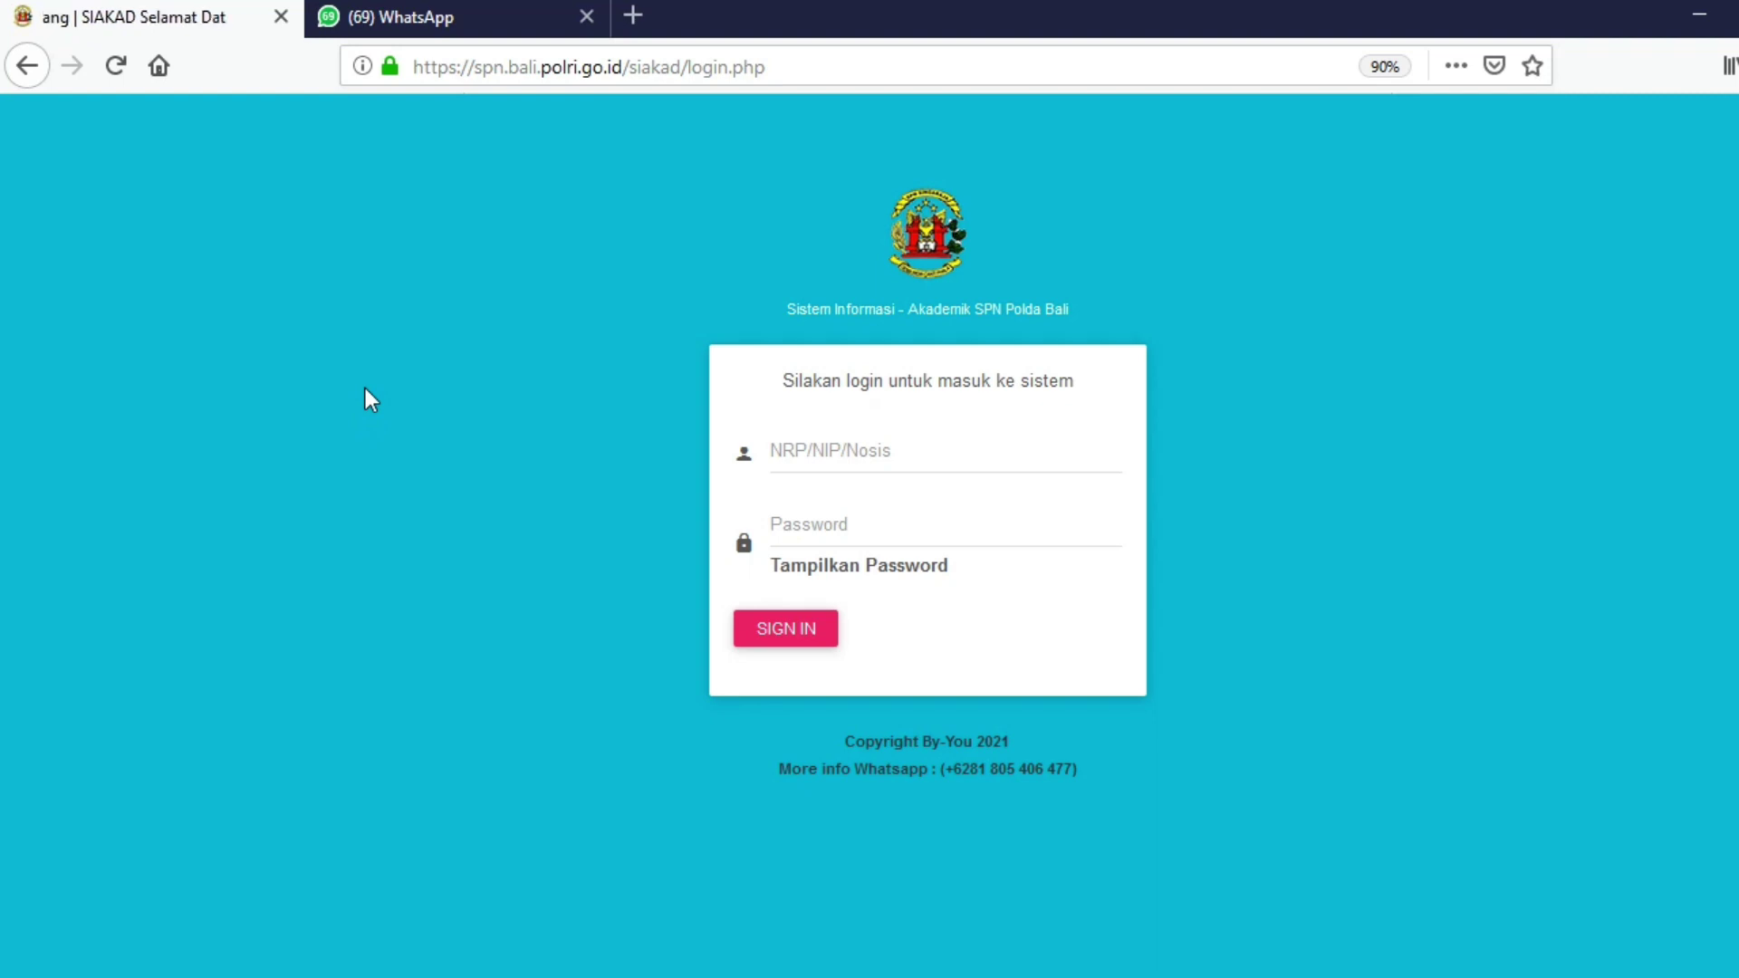
# Step: Sign in to SIAKAD as a student with the student number and account password, revealing the password before submitting and dismissing the pop-up messages
pyautogui.click(788, 451)
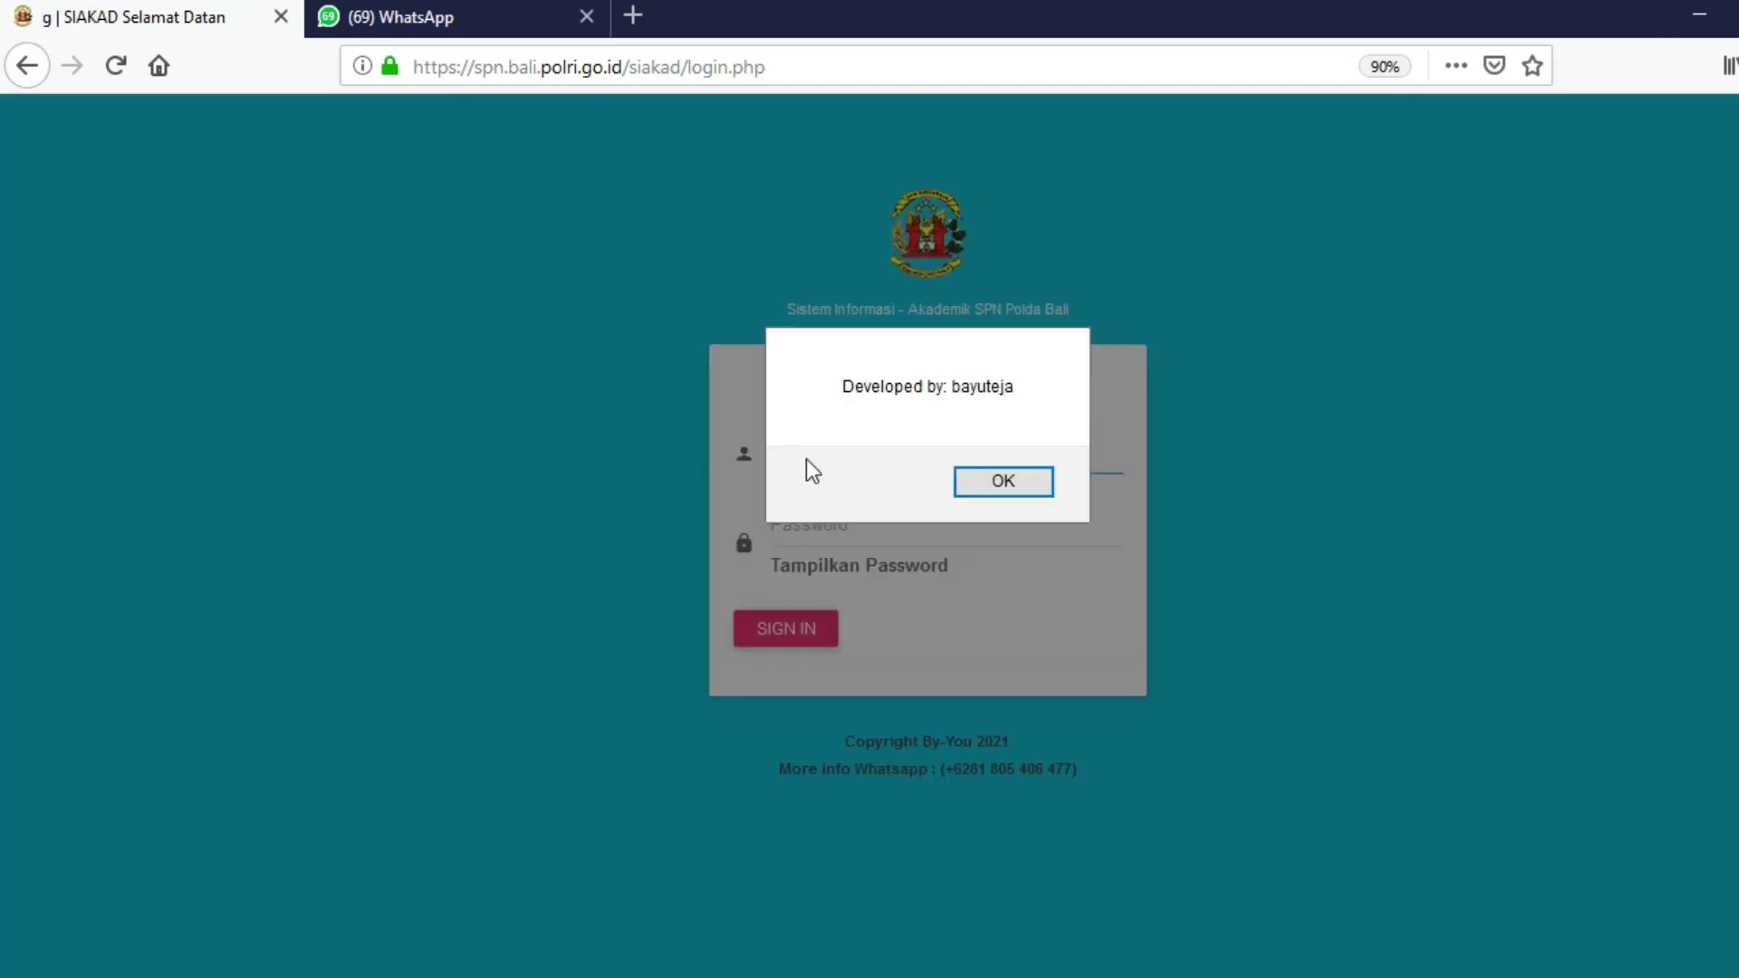
pyautogui.click(962, 483)
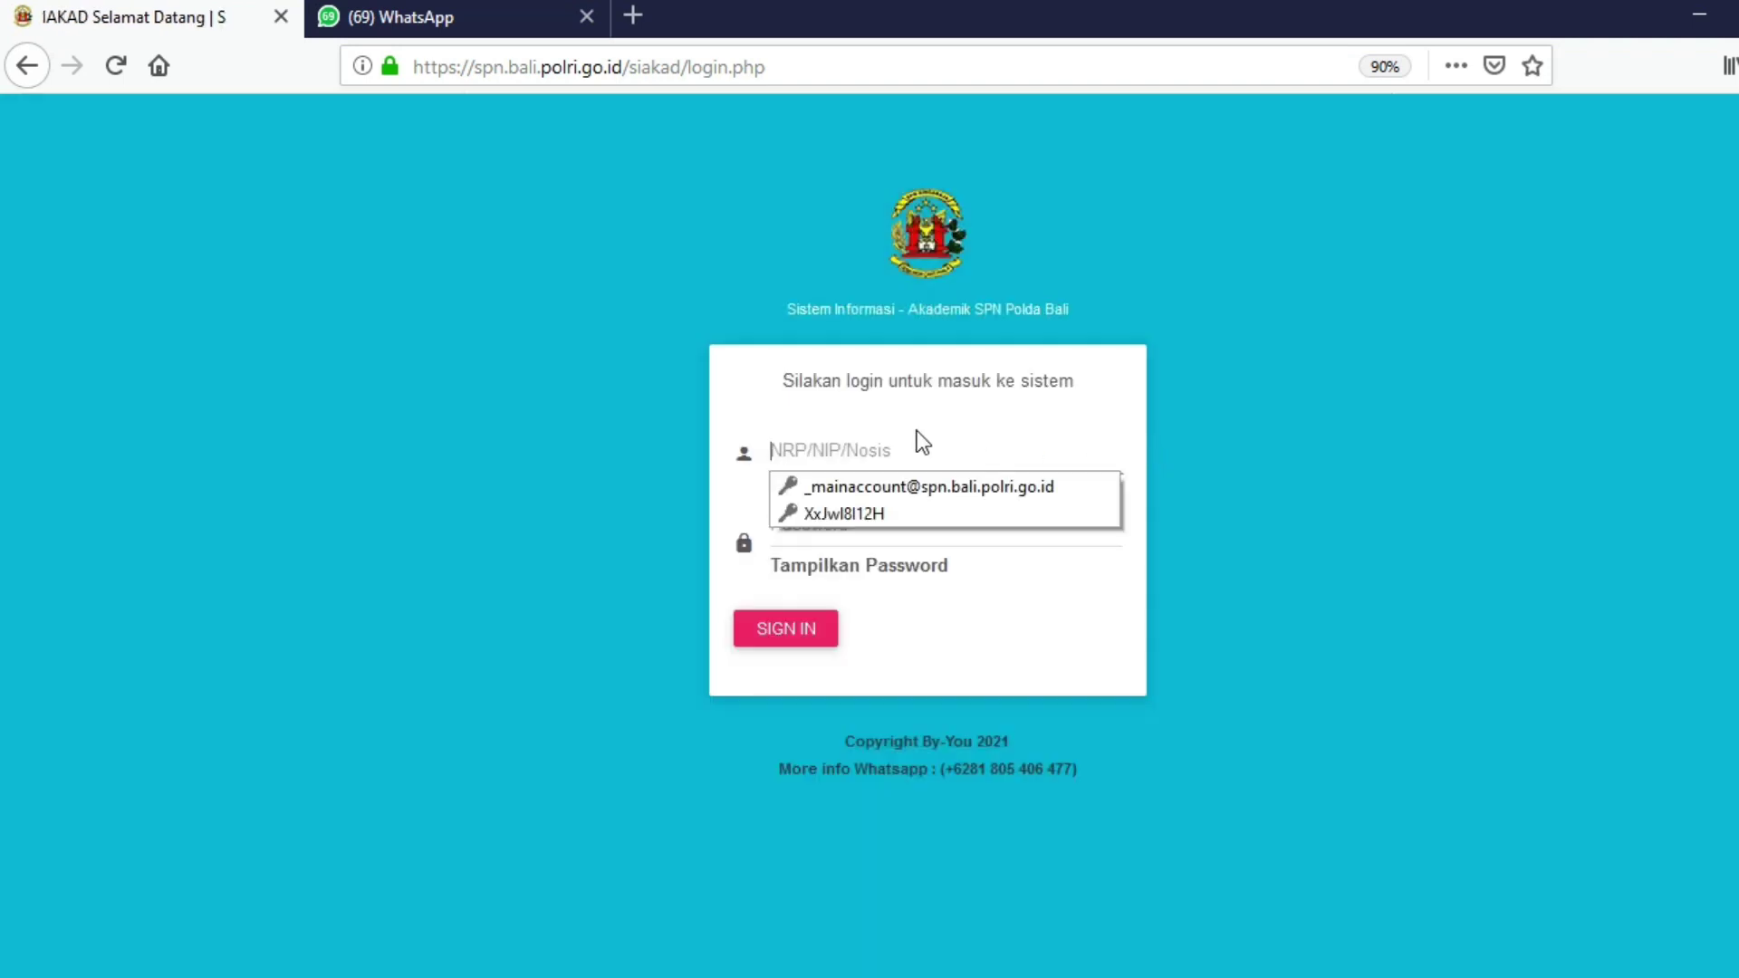
pyautogui.hotkey('ctrl', 'v')
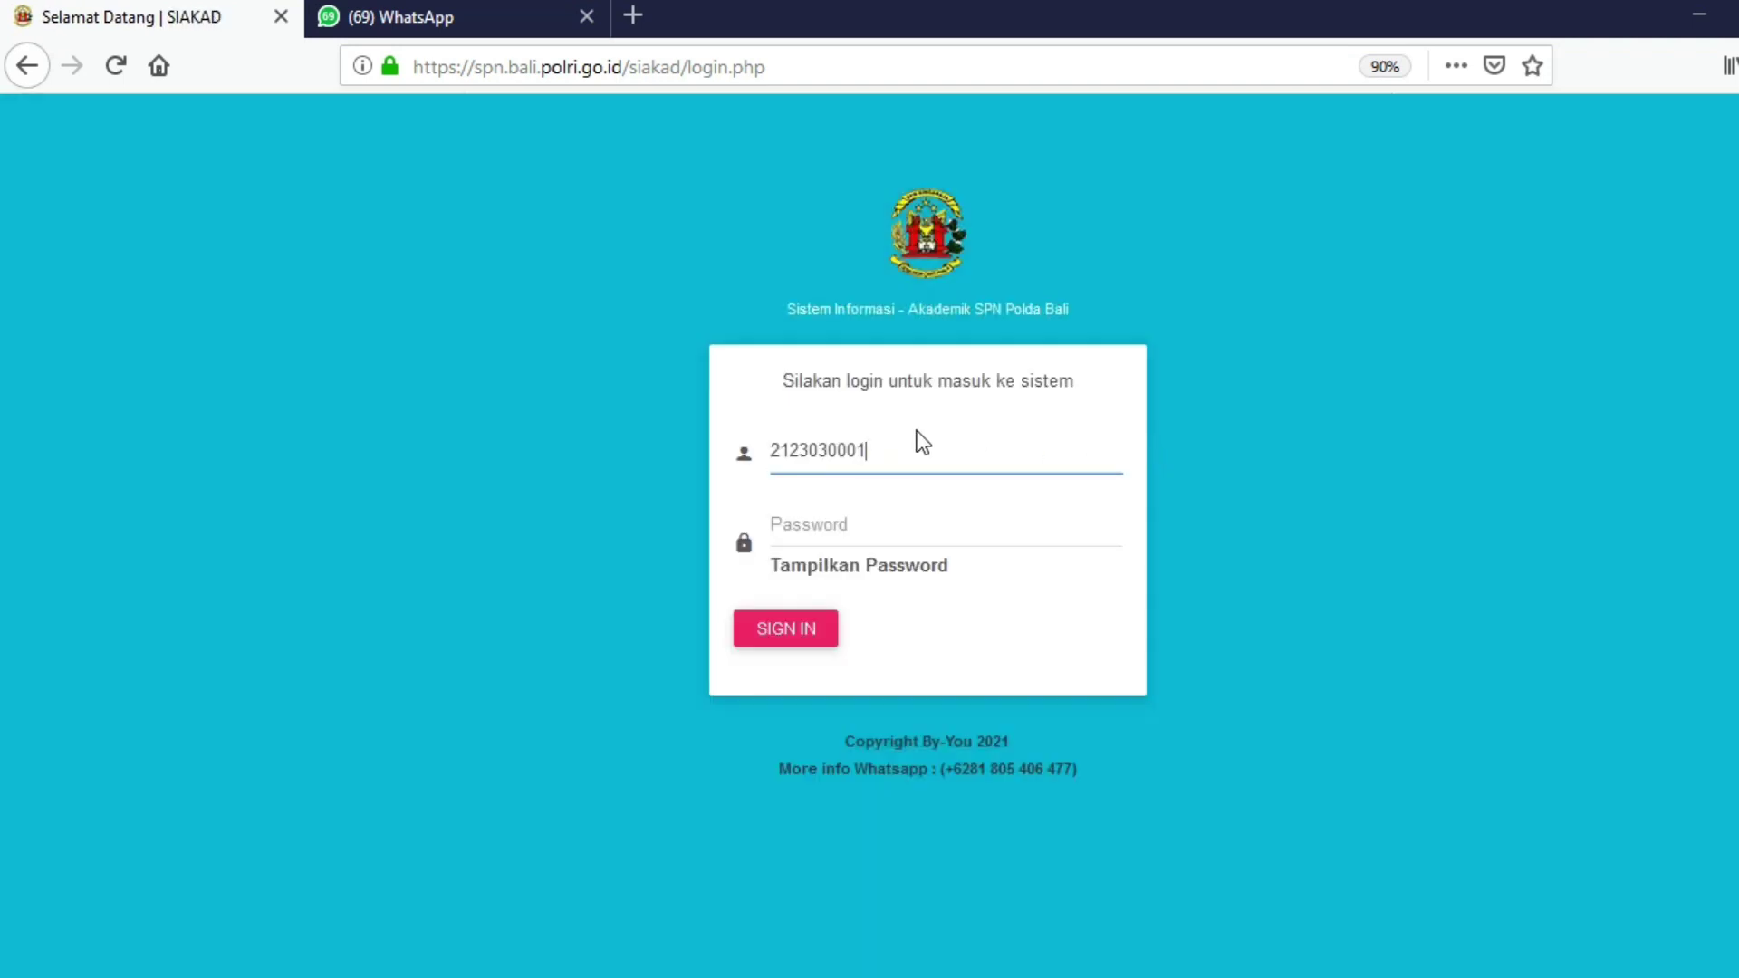
pyautogui.click(820, 526)
pyautogui.hotkey('ctrl', 'v')
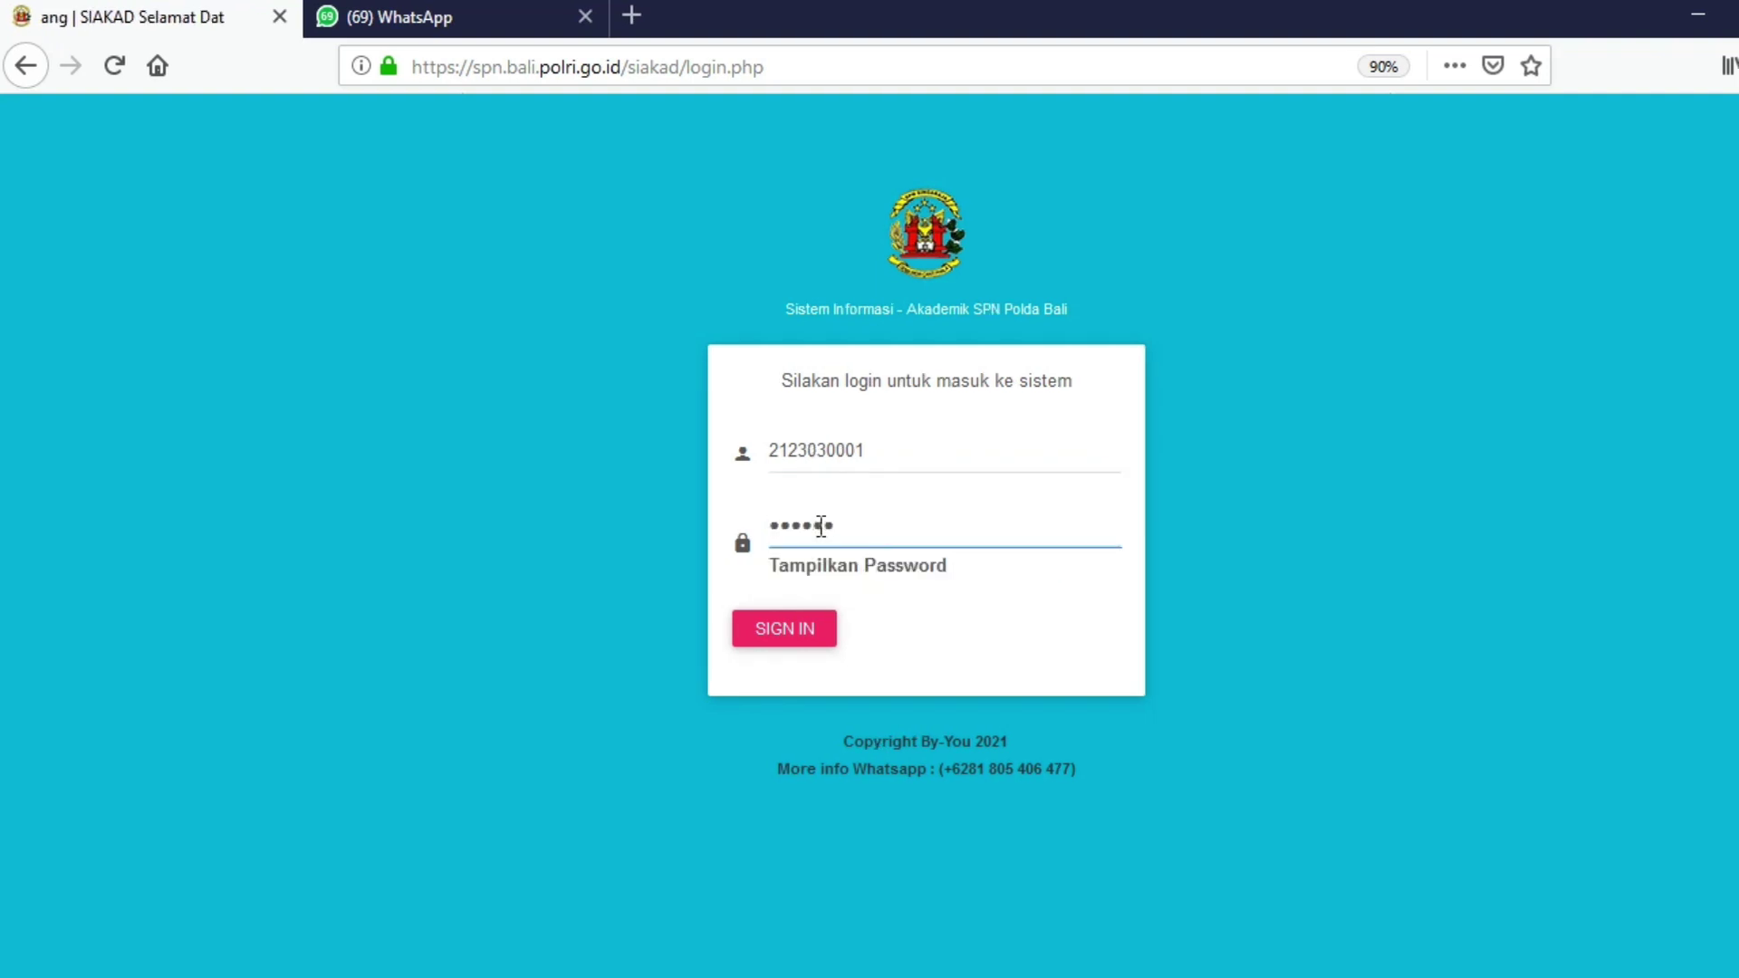
pyautogui.click(868, 568)
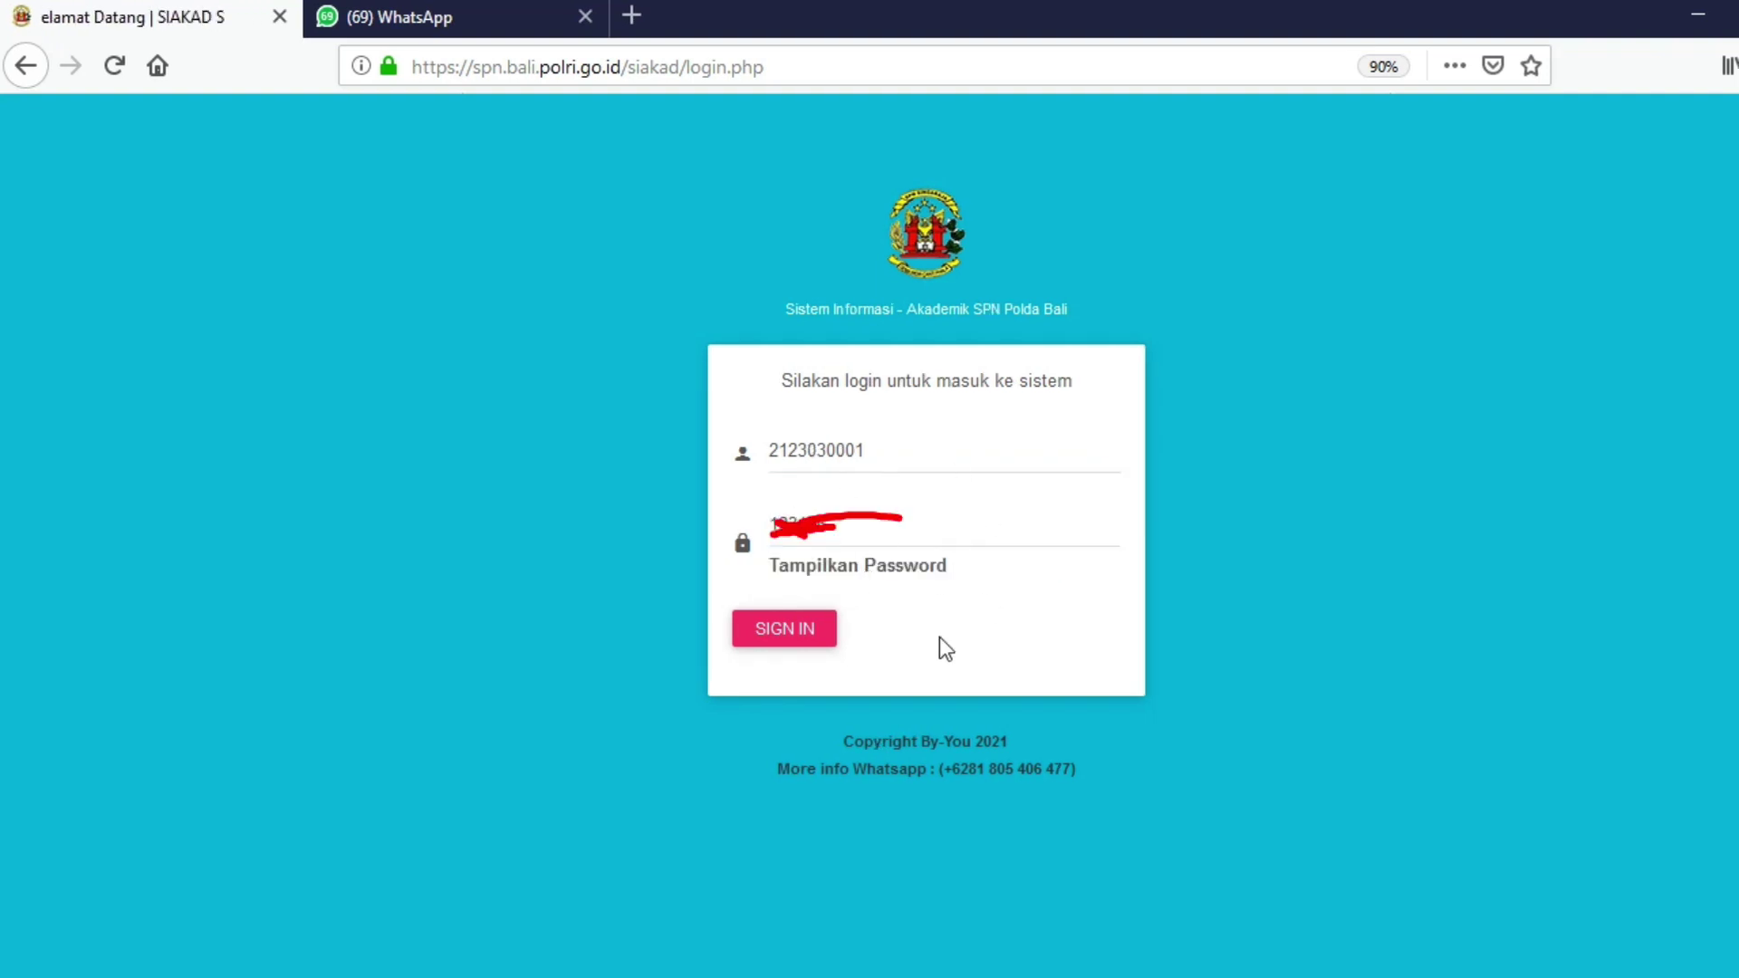
pyautogui.click(792, 648)
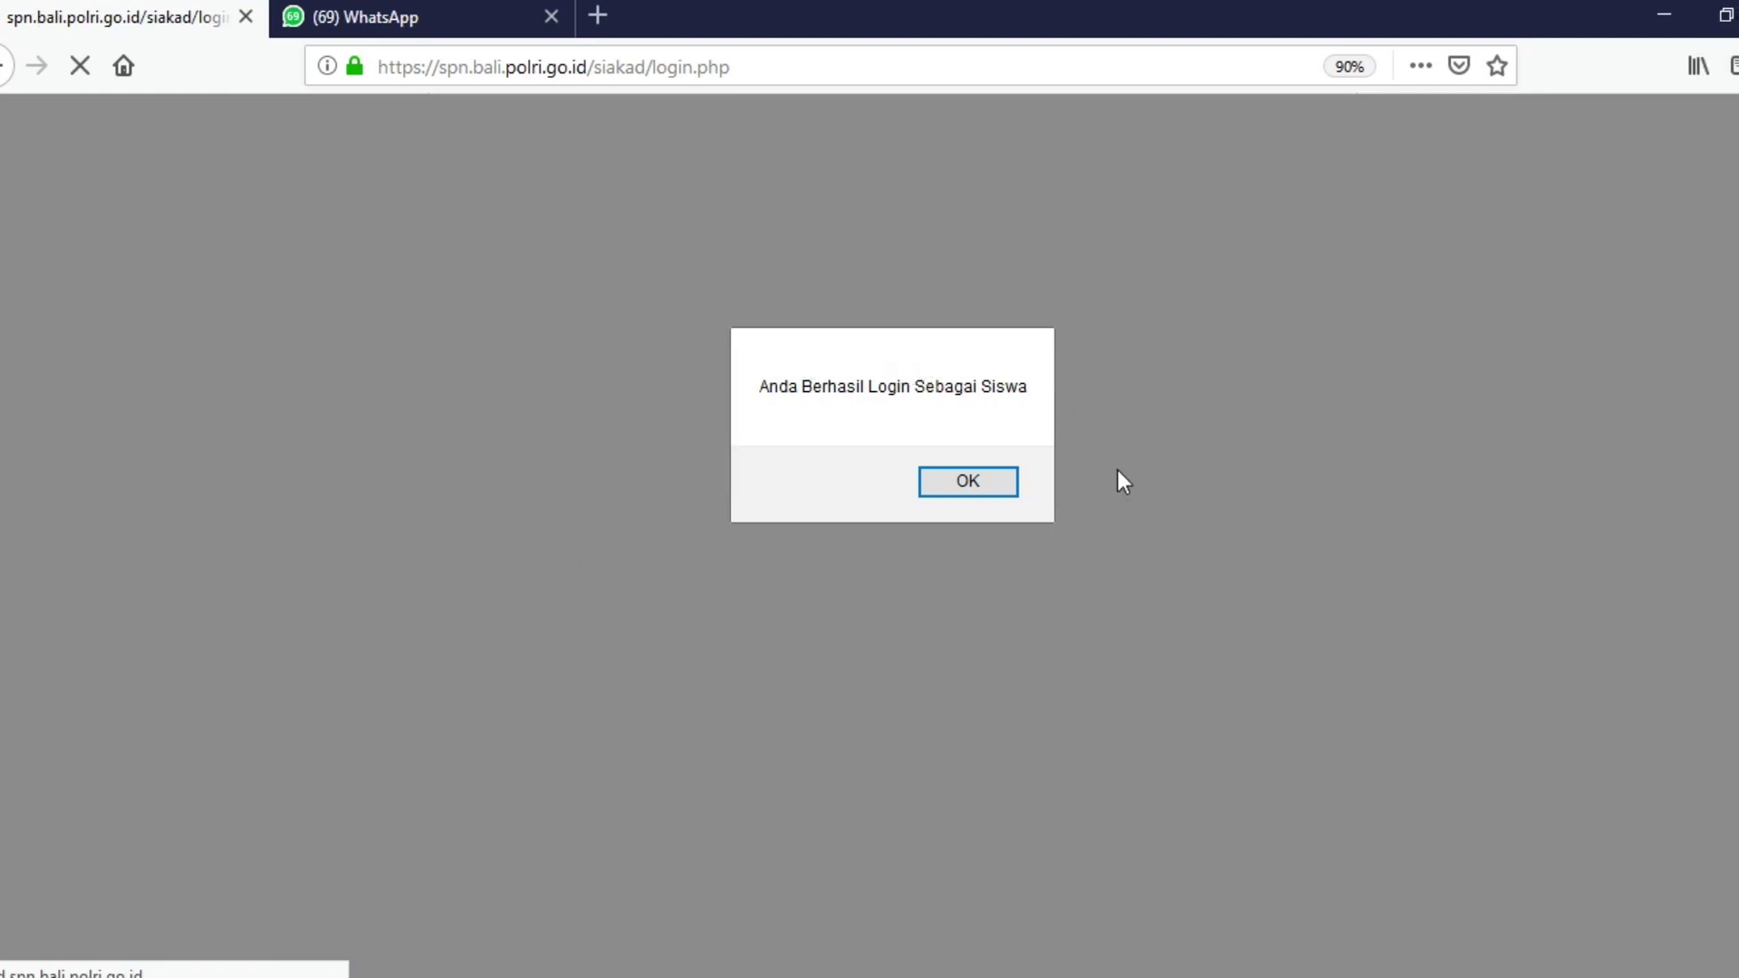
pyautogui.click(1003, 489)
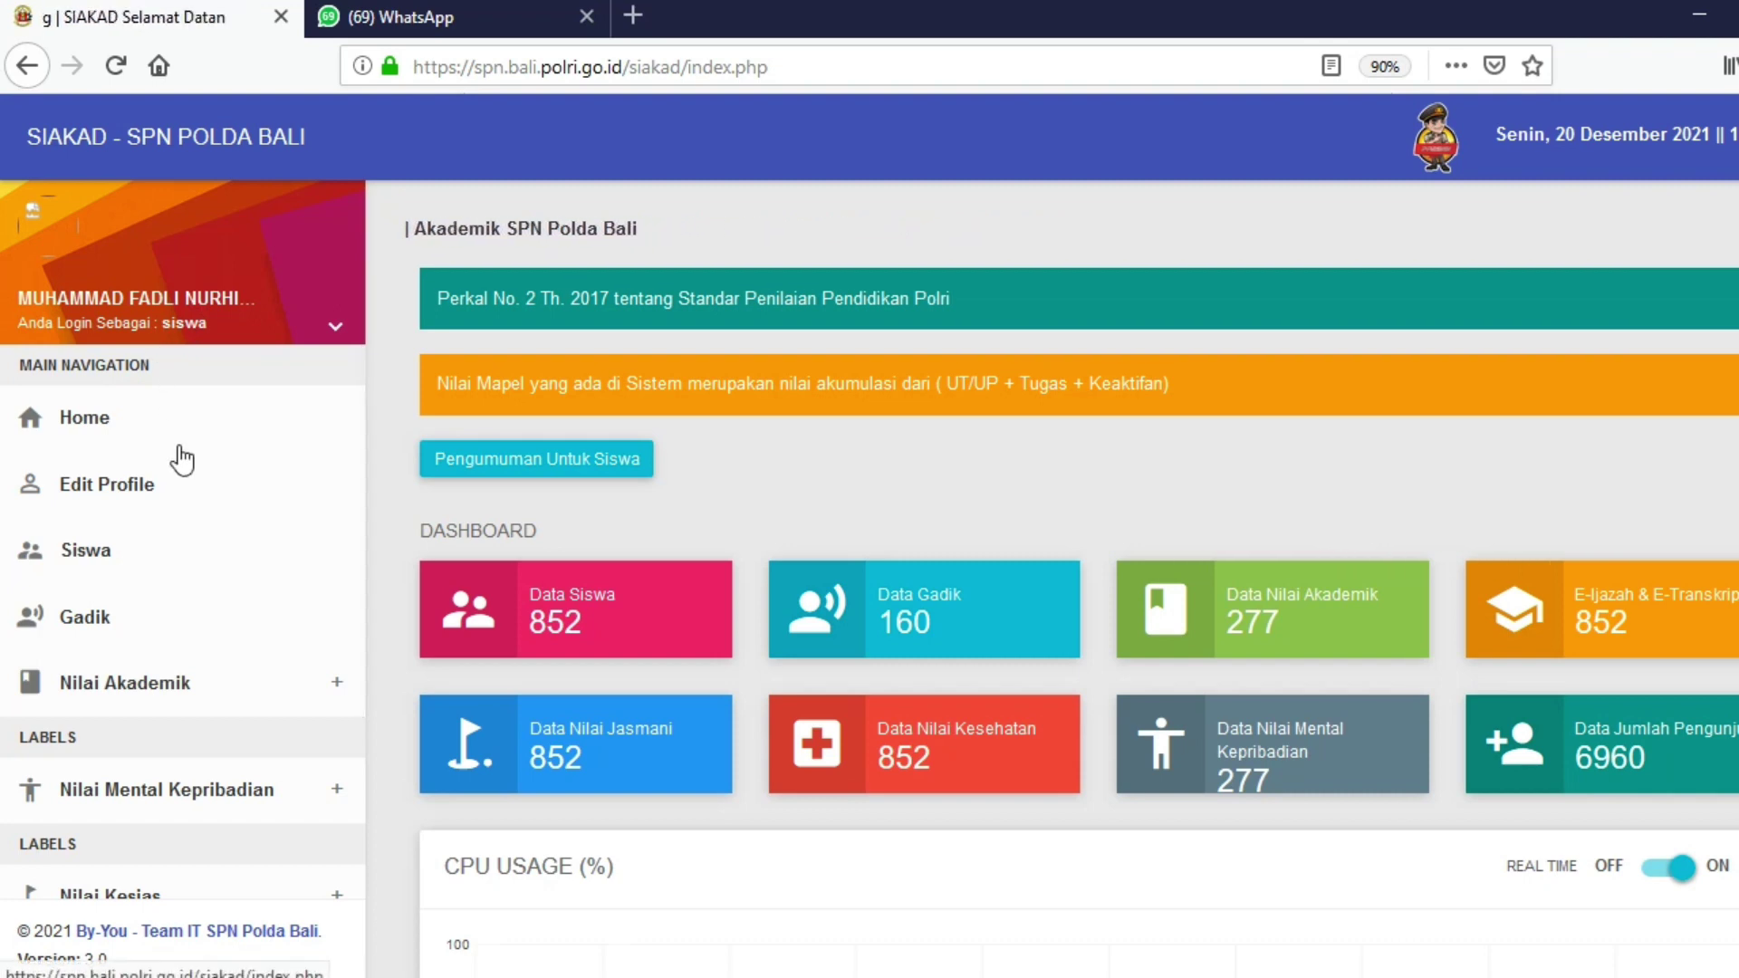
# Step: Open the Upload Ijazah dan Transkrip Dik Polri page under Data Ijazah dan Transkrip Dik Polri
pyautogui.scroll(-3, 182, 459)
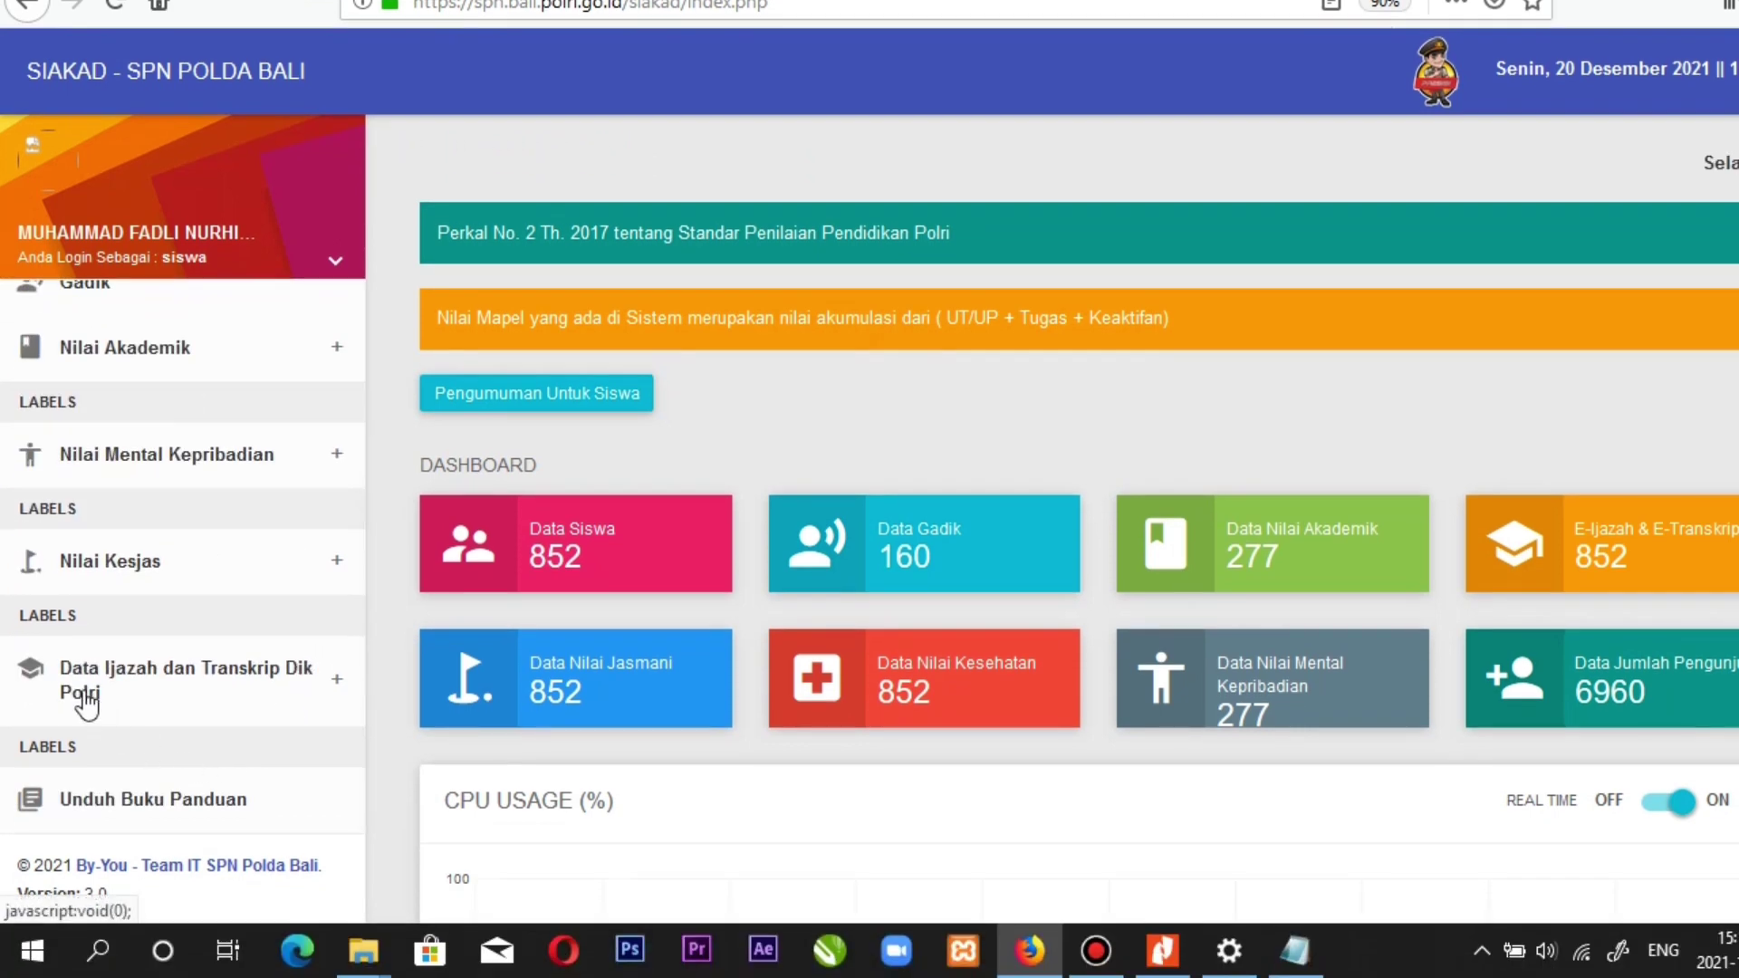
pyautogui.click(220, 679)
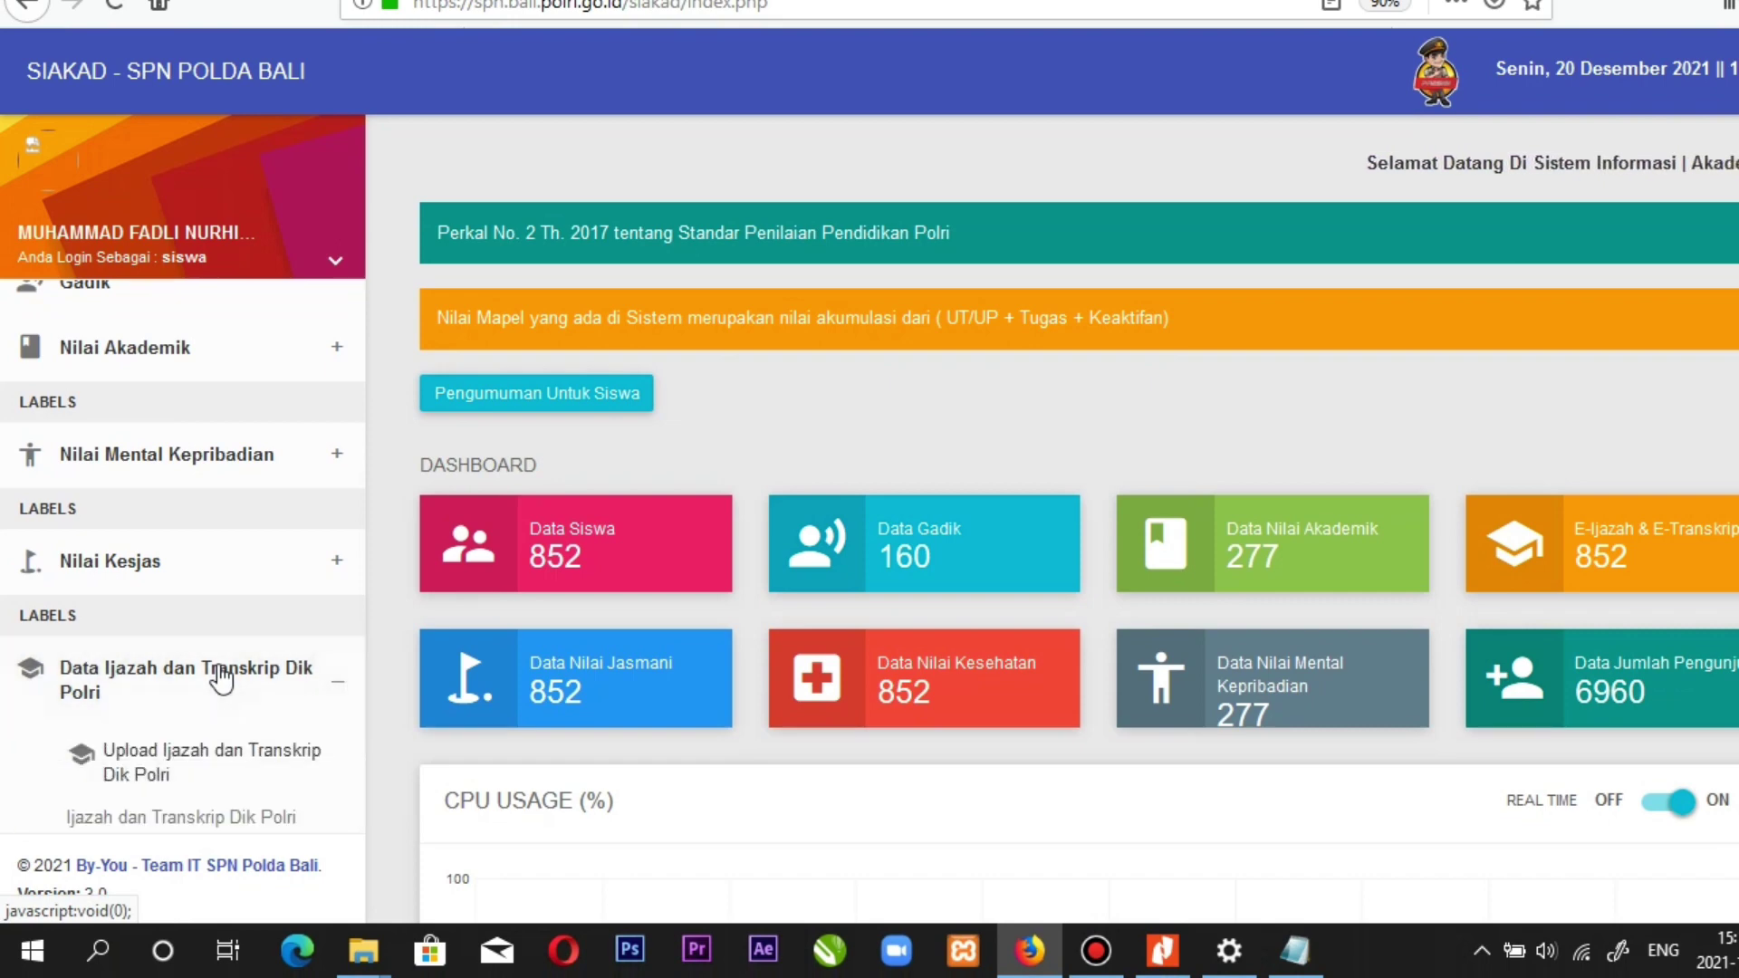
pyautogui.scroll(-2, 218, 674)
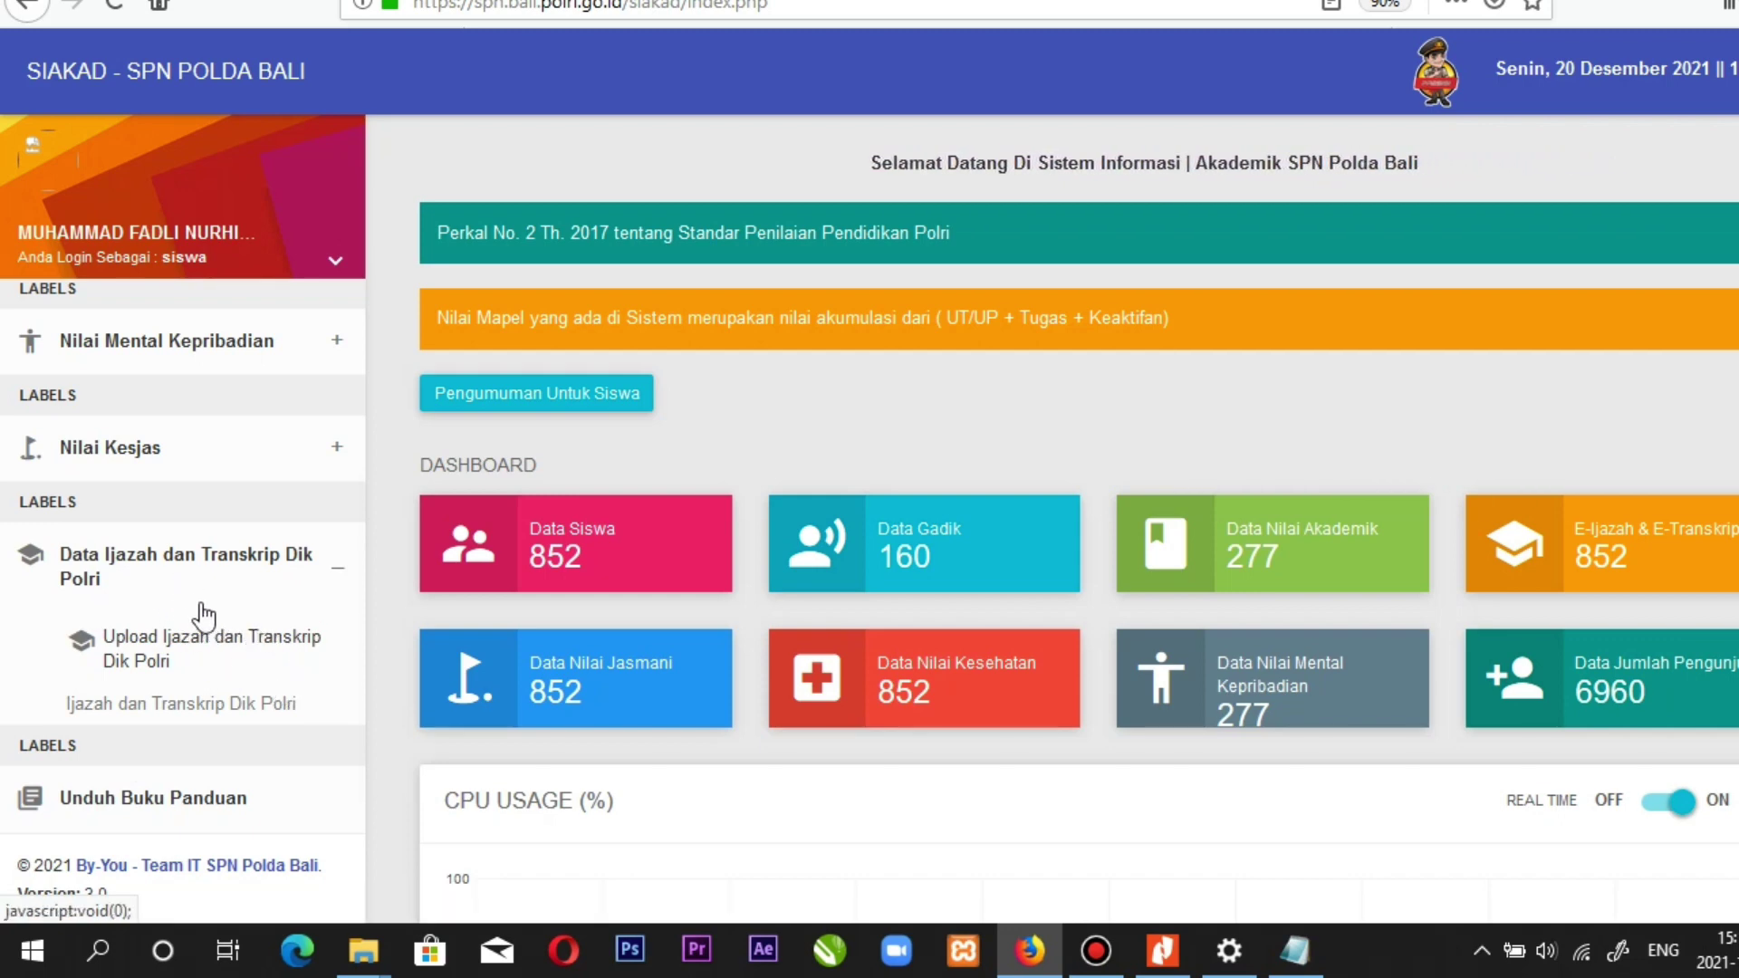
pyautogui.click(188, 647)
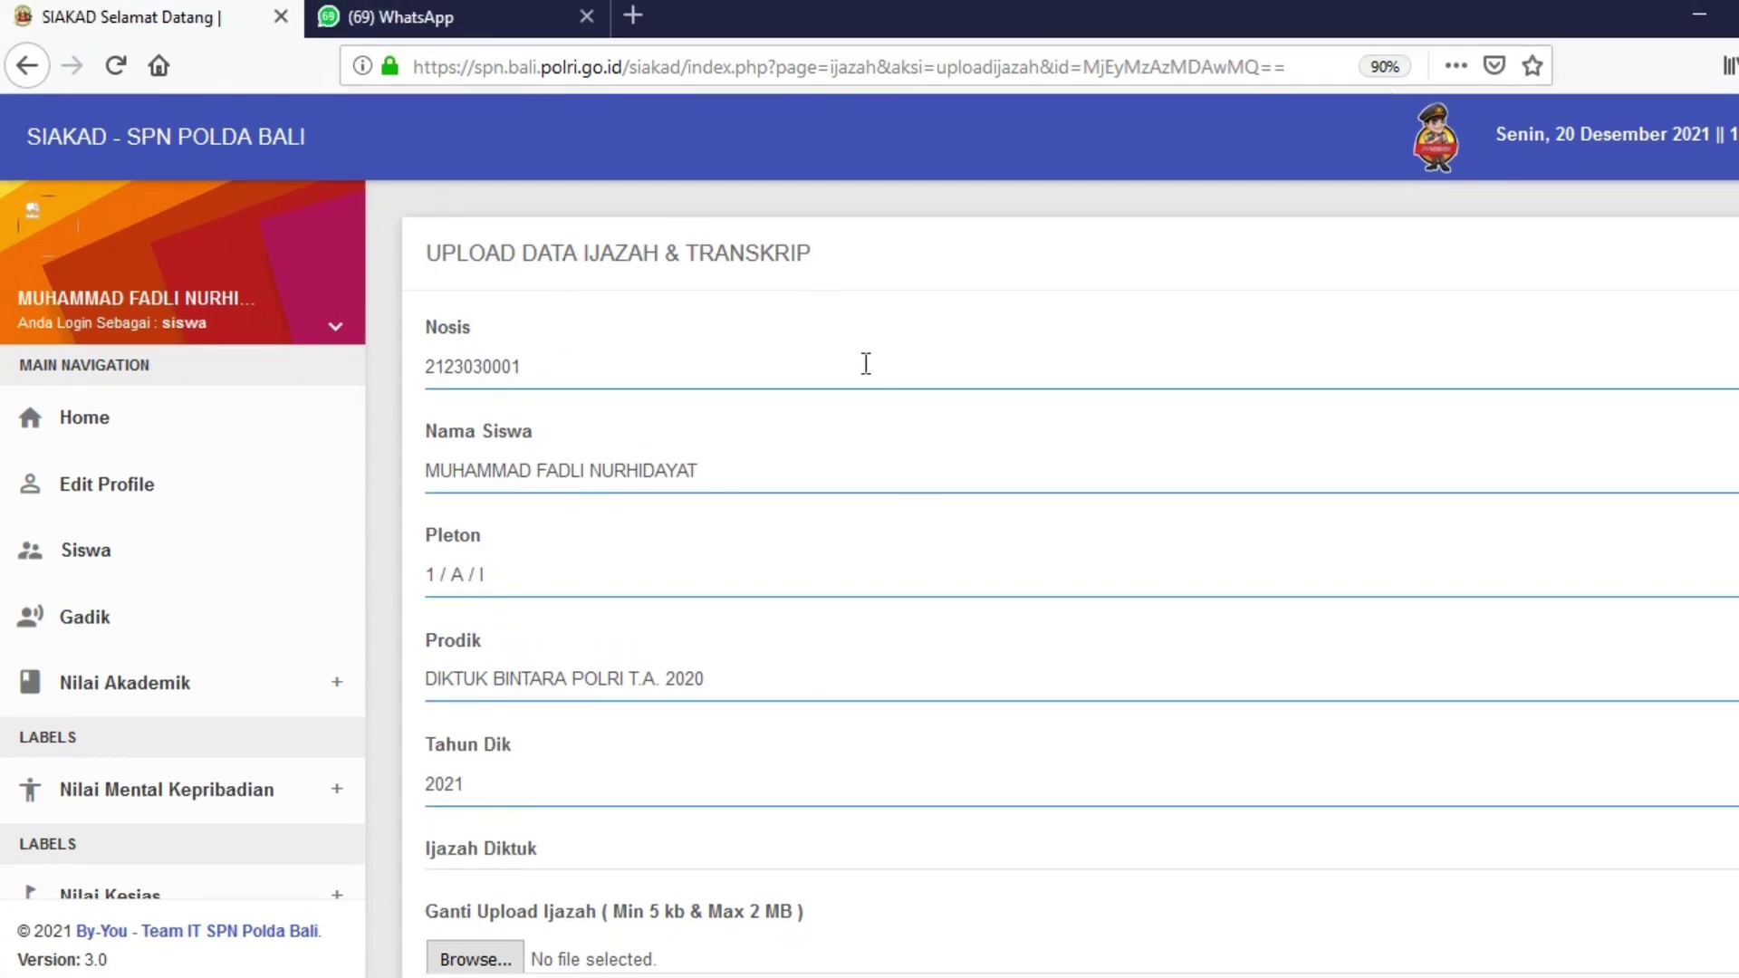
# Step: Set the Status of the diploma and transcript upload form to Lengkap
pyautogui.scroll(-5, 821, 433)
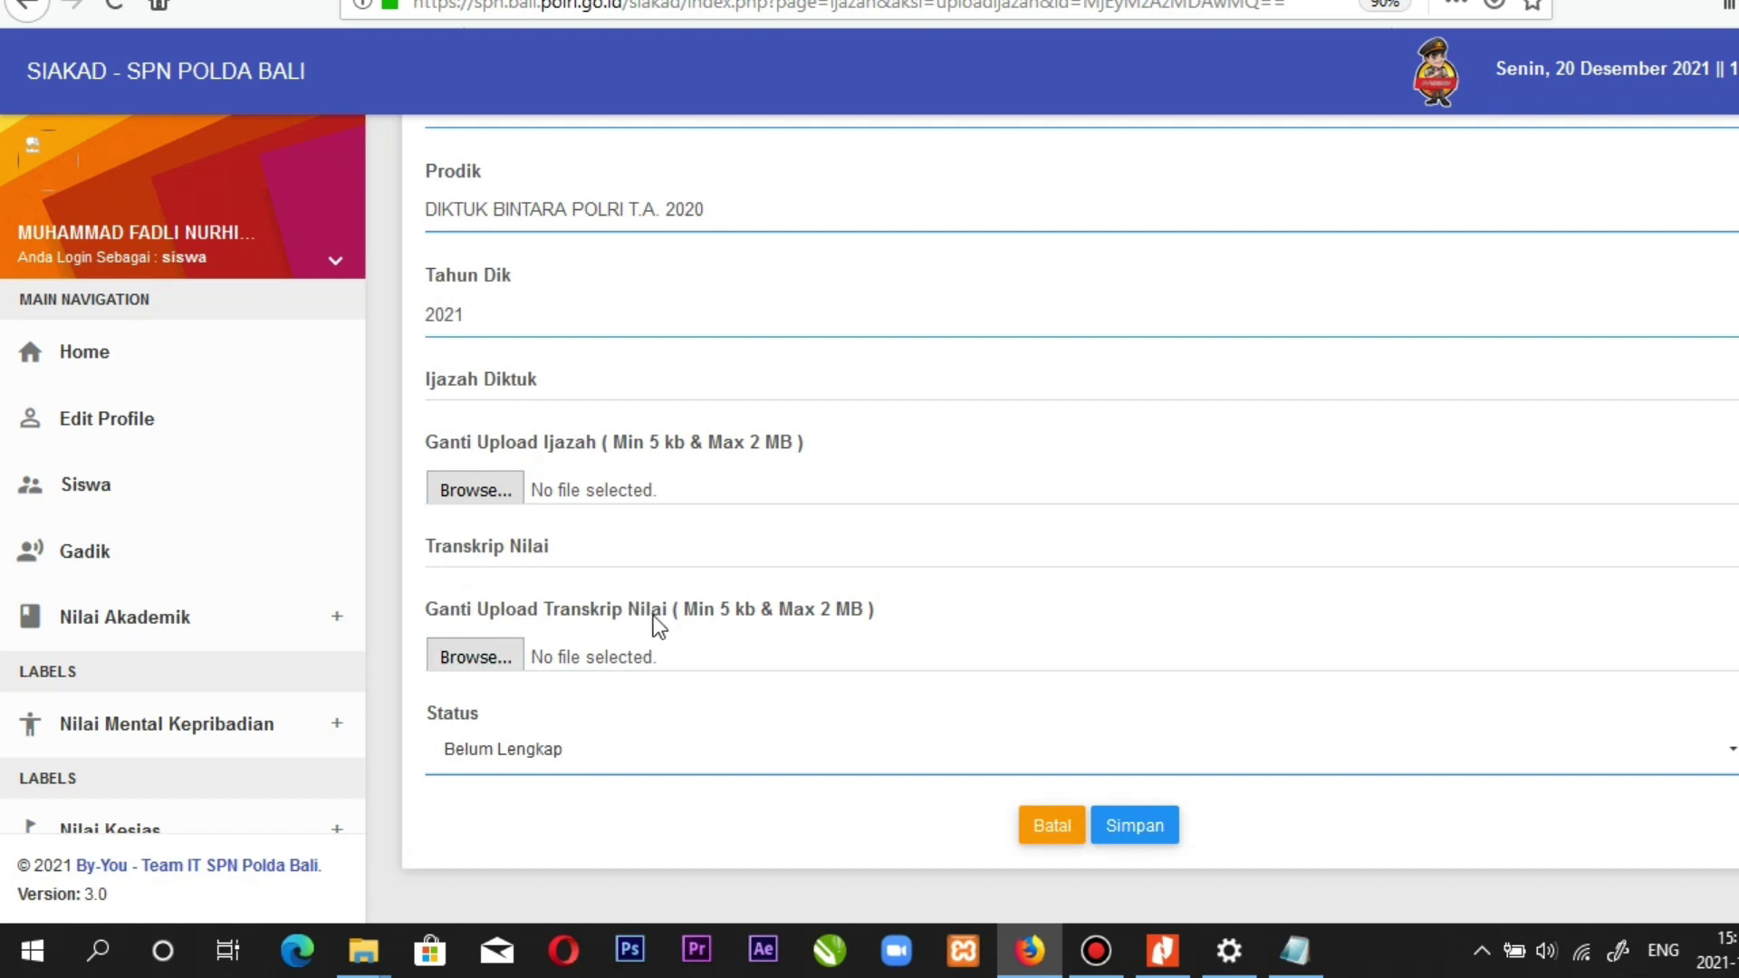
pyautogui.click(523, 768)
pyautogui.click(517, 802)
# Step: Switch to Nitro Pro and examine the sample Ijazah scan from its header and diploma number down to the photo and signature
pyautogui.click(1162, 952)
pyautogui.click(460, 225)
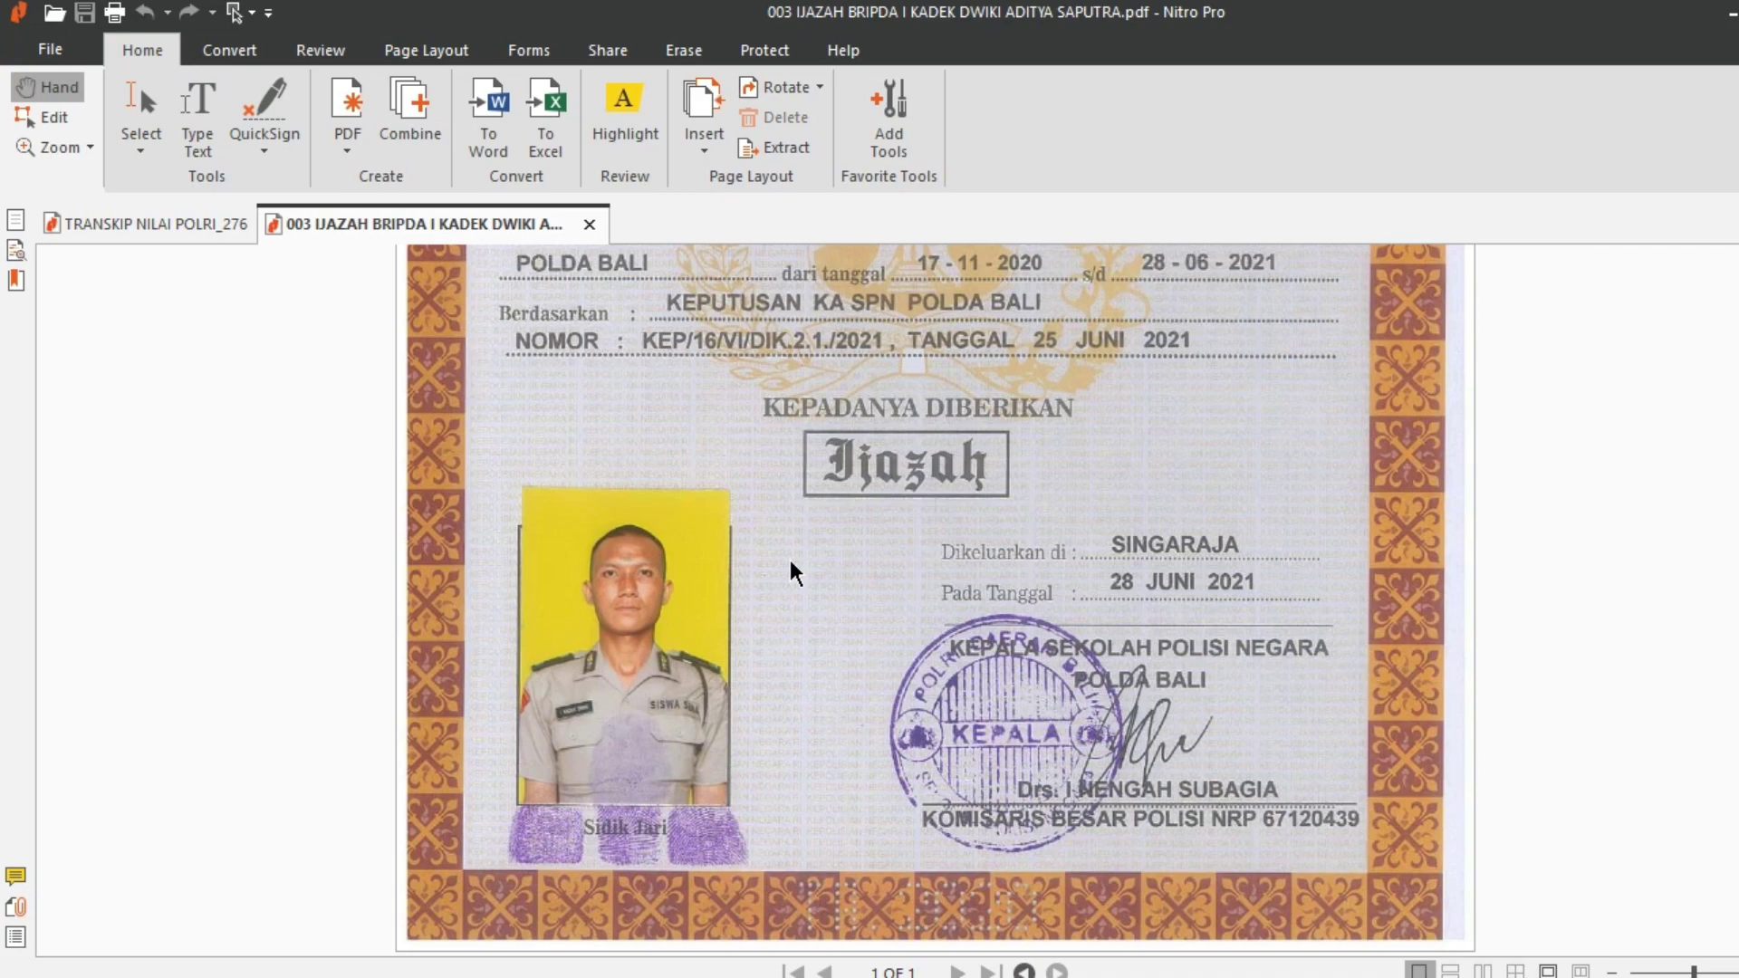
pyautogui.scroll(10, 790, 560)
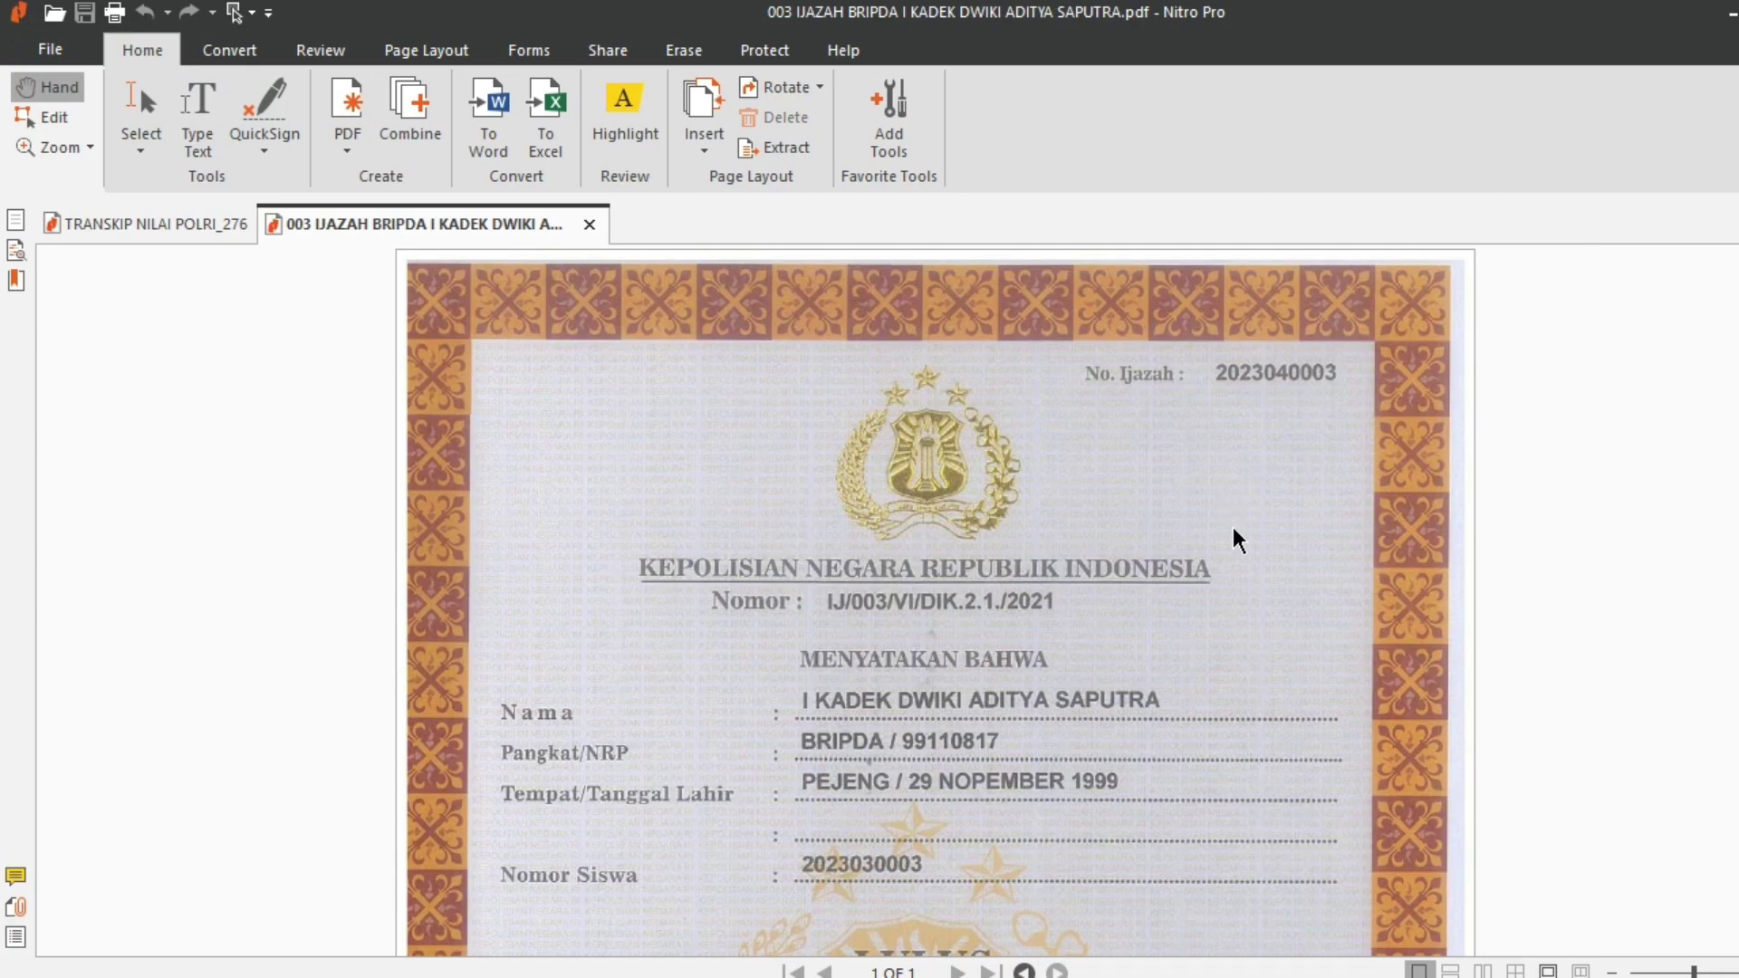
pyautogui.scroll(-1, 1234, 540)
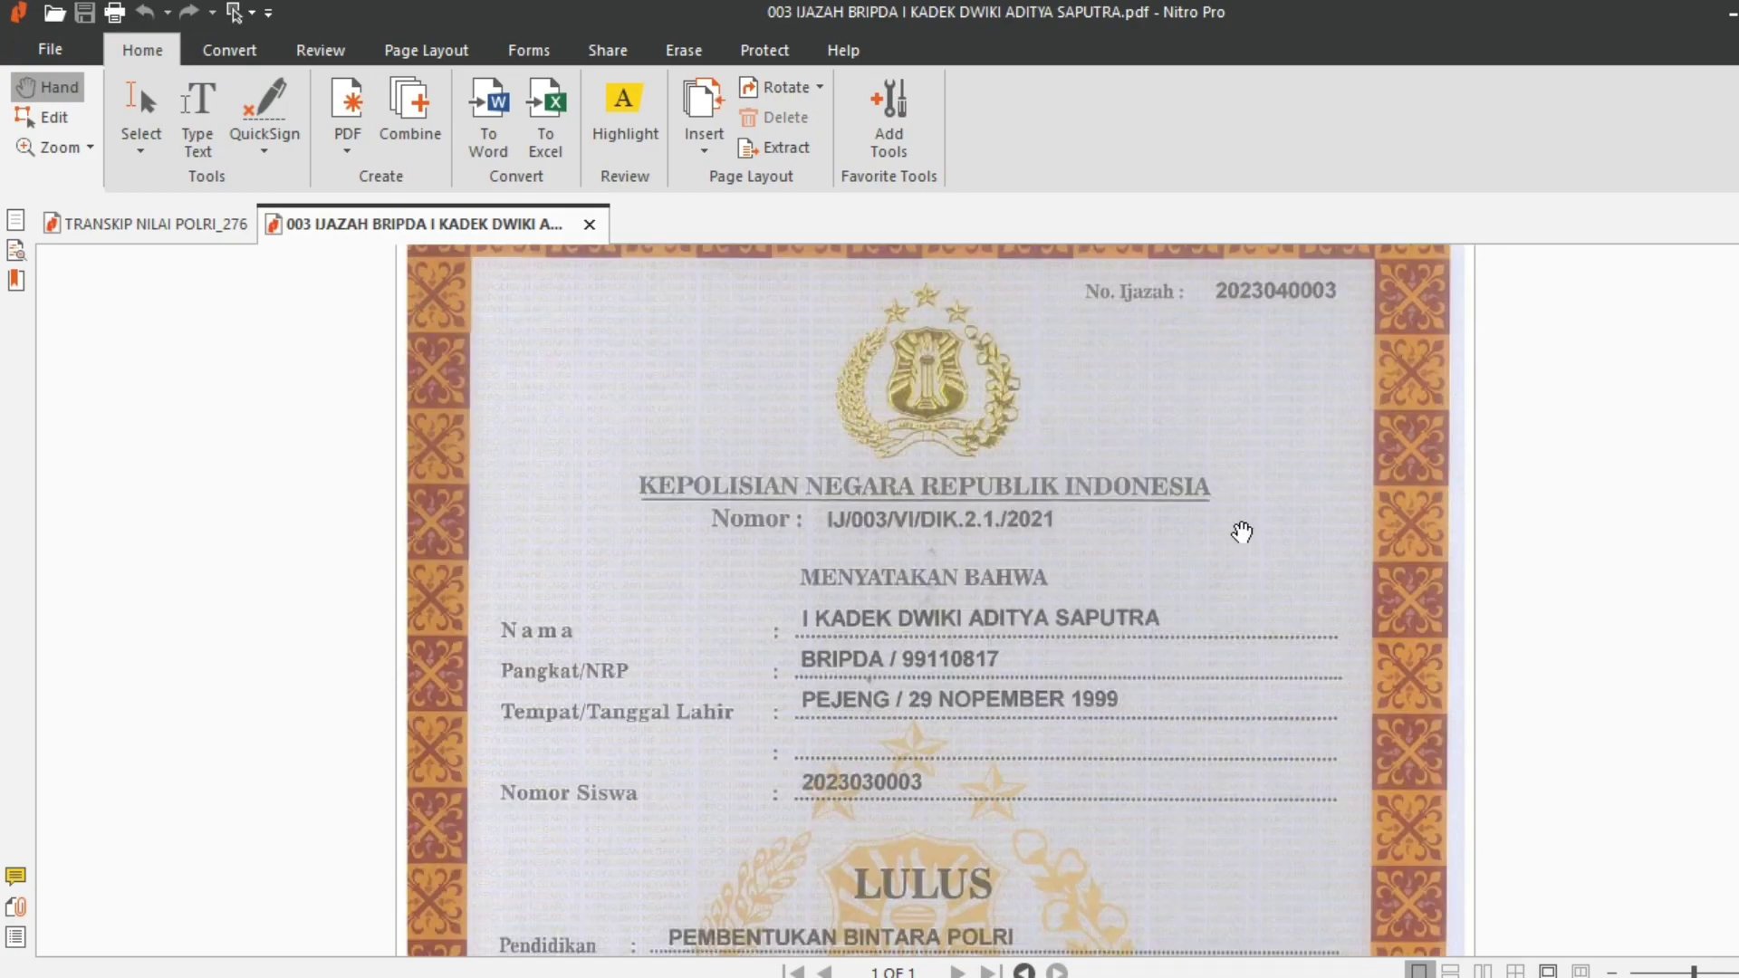
pyautogui.scroll(1, 1048, 542)
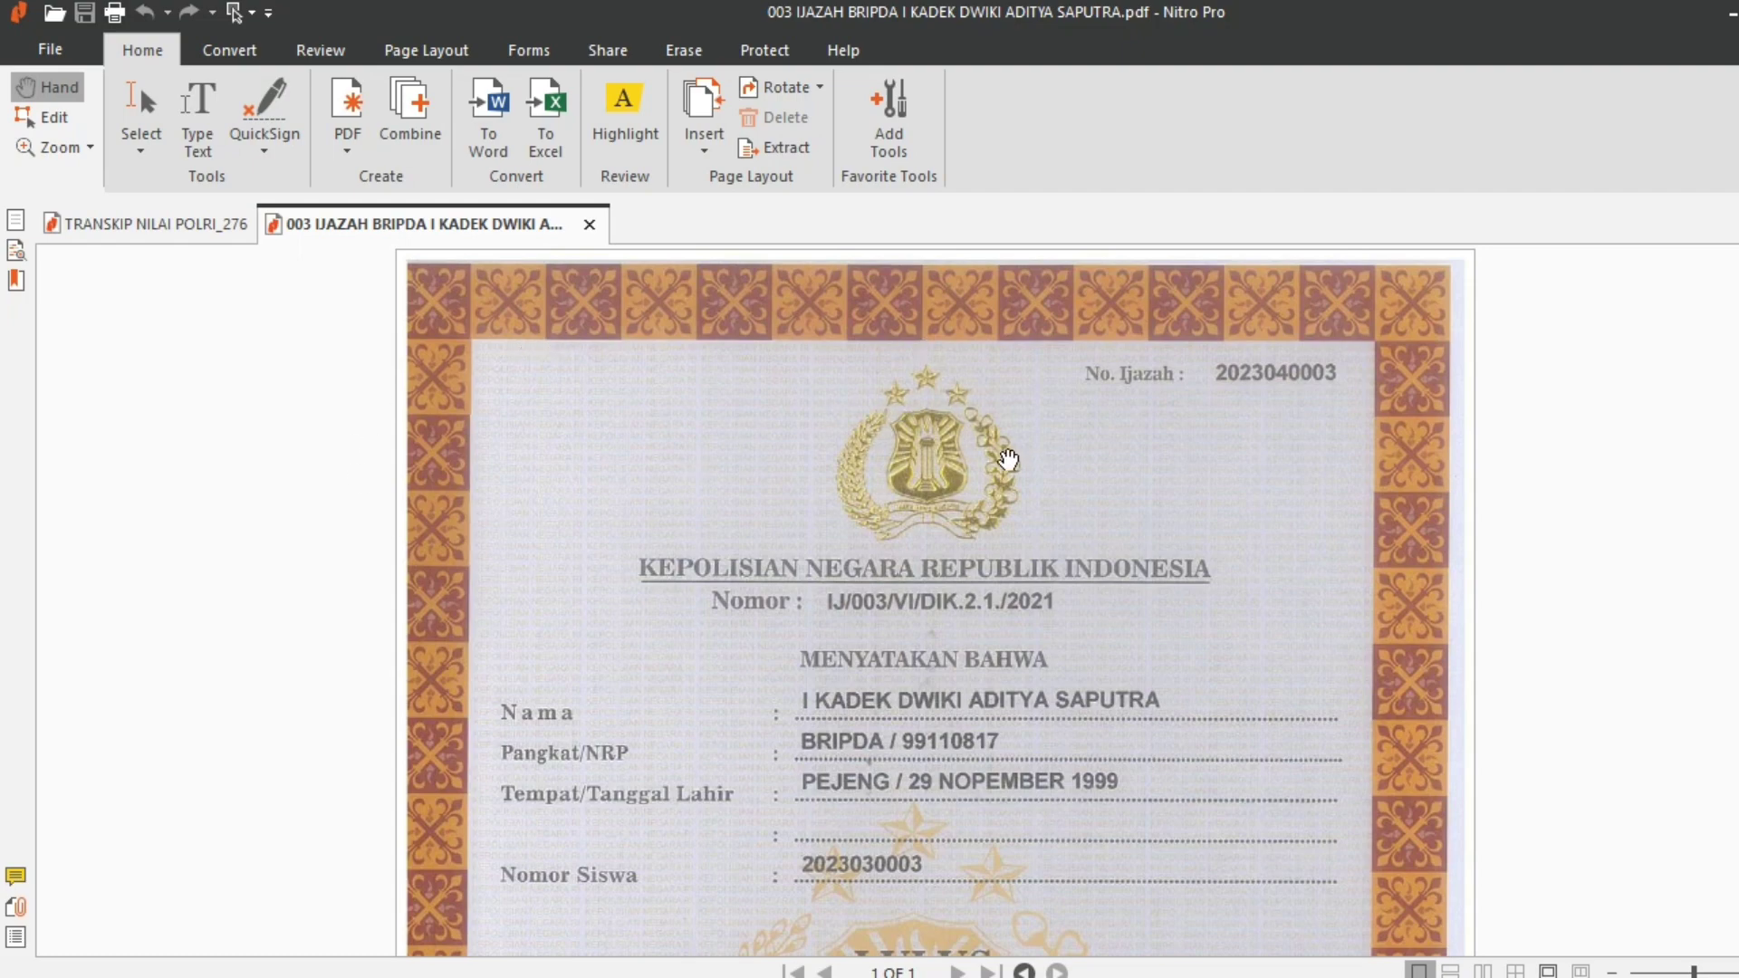
pyautogui.scroll(-2, 1019, 477)
pyautogui.scroll(-8, 981, 579)
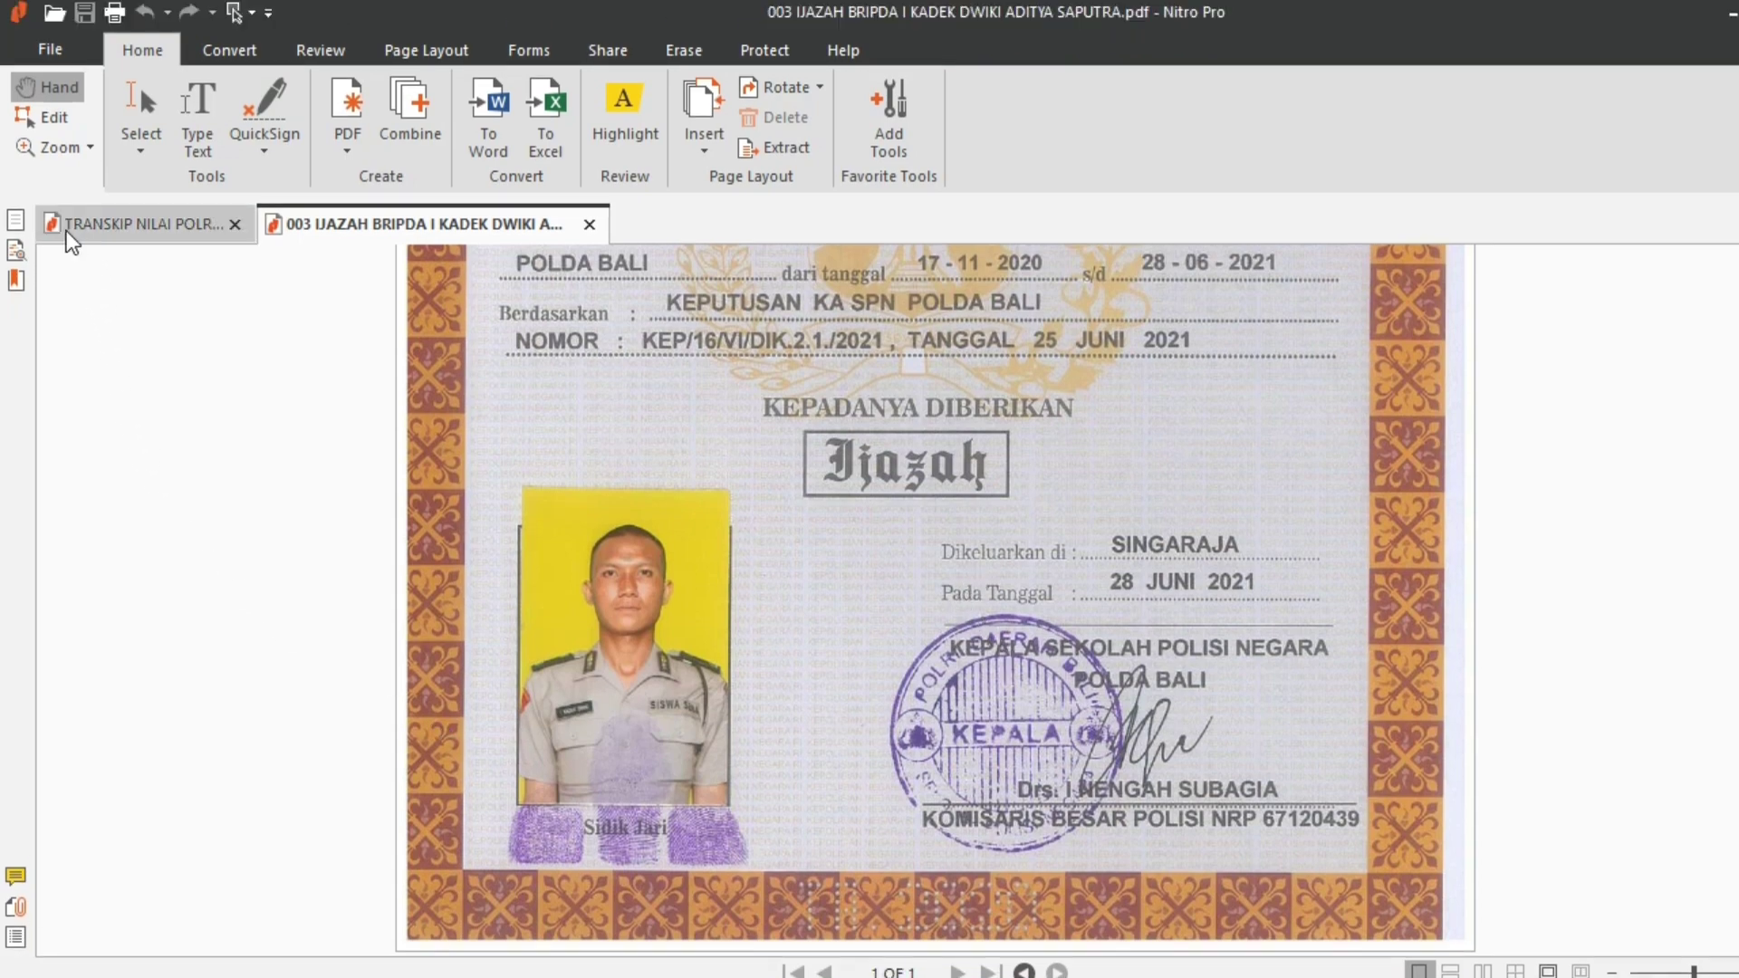
# Step: Review the TRANSKIP NILAI POLRI_276 document, from the graduation decree through the Lampiran I subject grades to the Lampiran II grade recapitulation
pyautogui.click(86, 201)
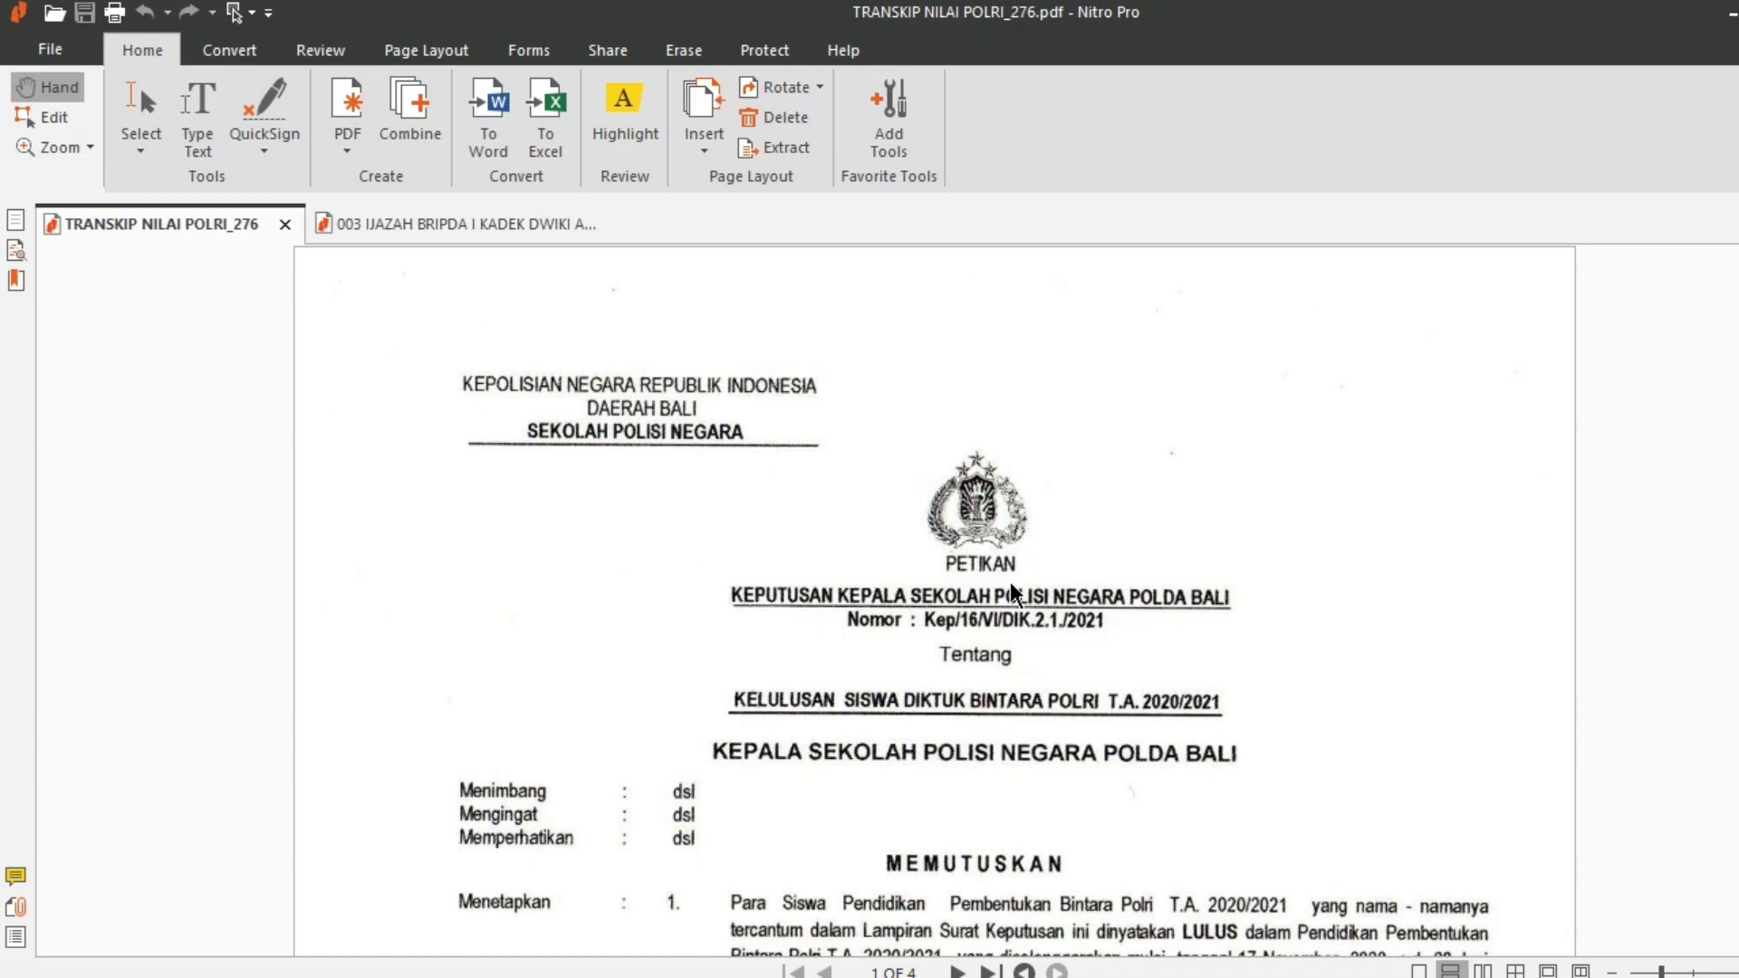
pyautogui.scroll(-3, 1008, 581)
pyautogui.scroll(-8, 1009, 581)
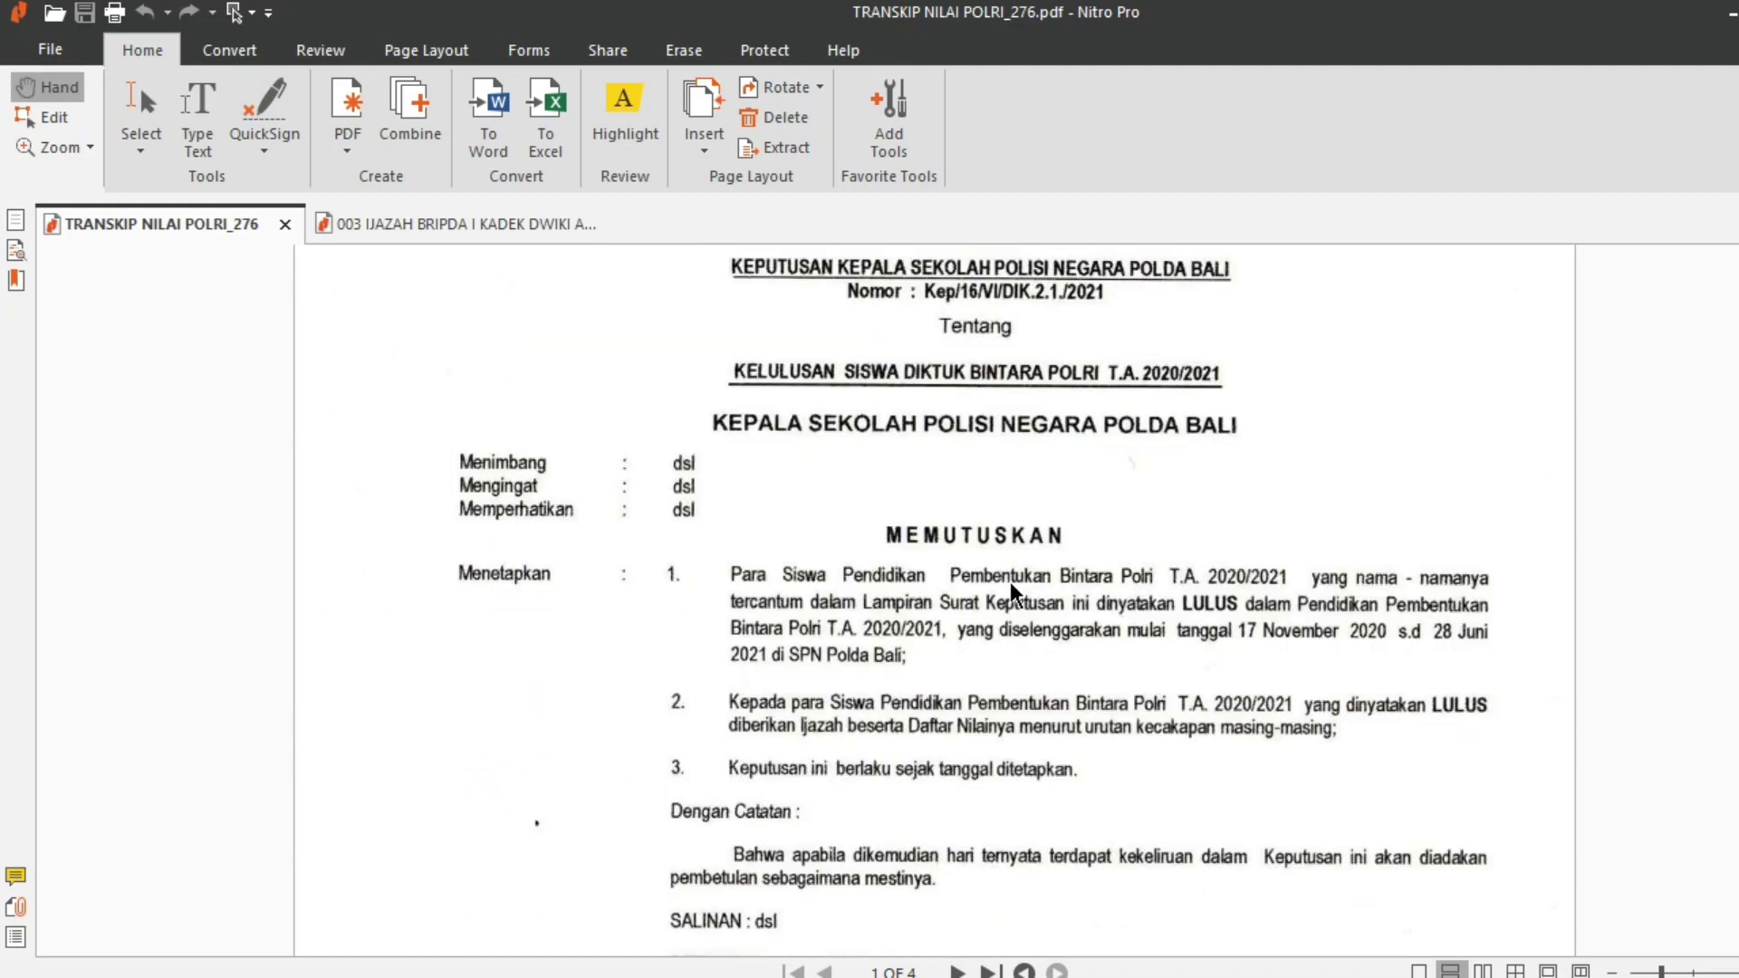
pyautogui.scroll(-7, 1007, 578)
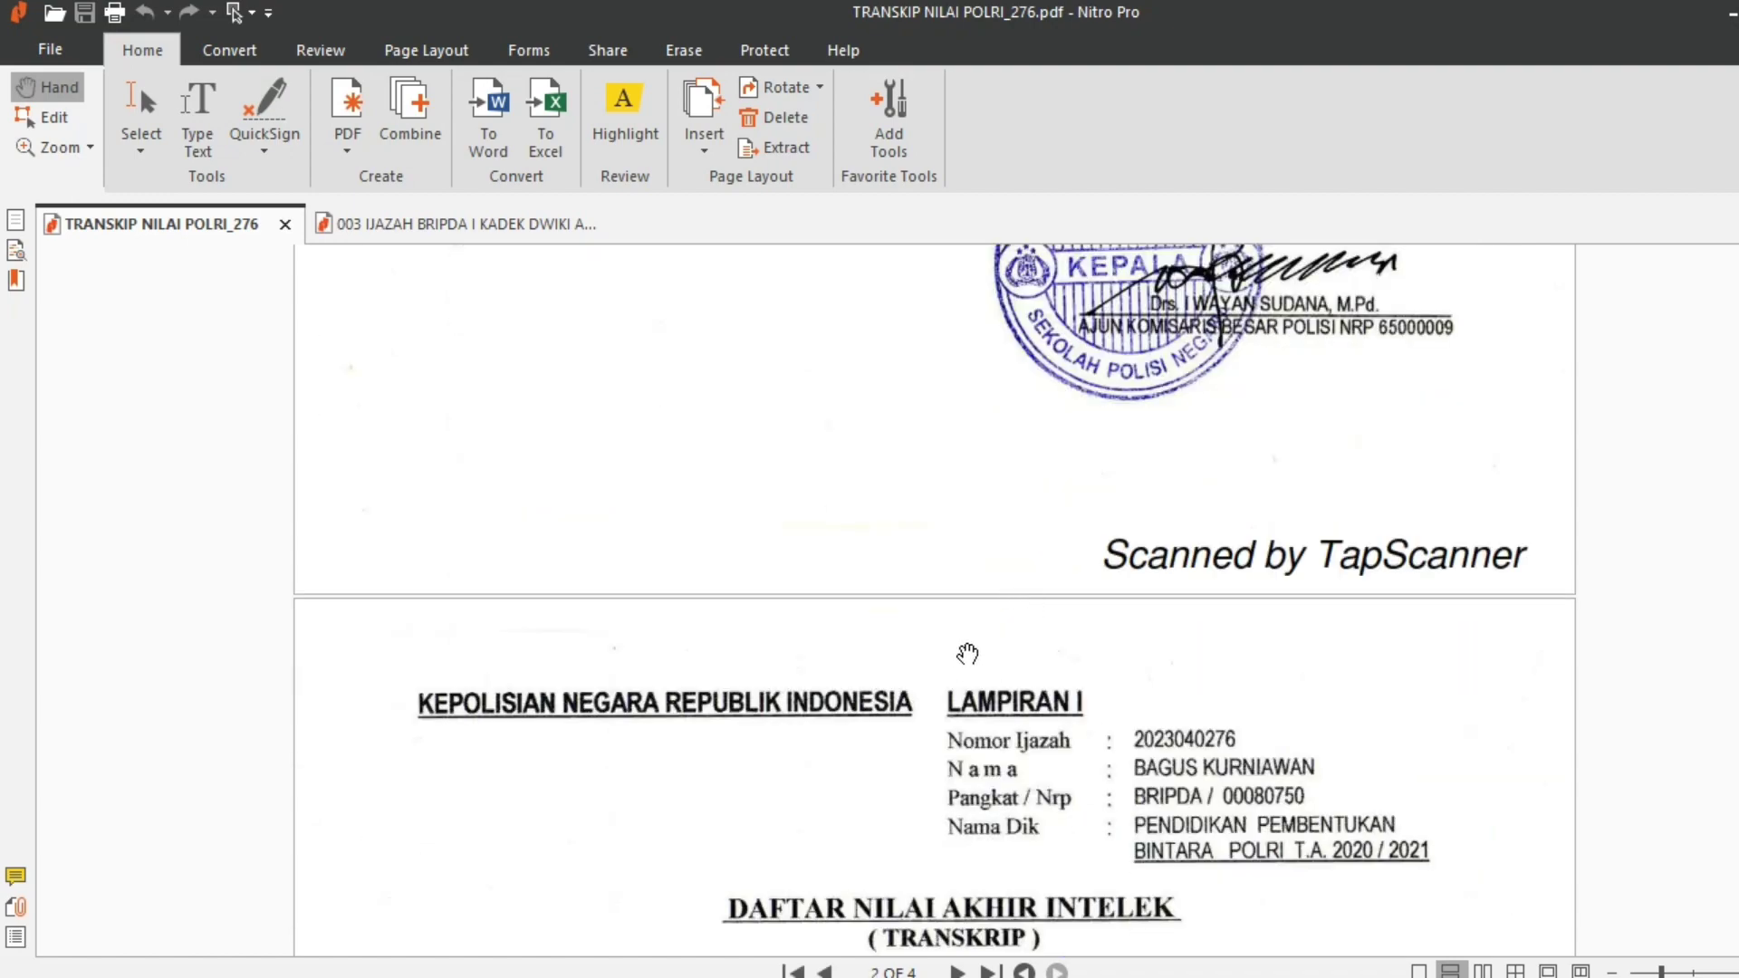
pyautogui.scroll(-2, 960, 652)
pyautogui.scroll(-1, 951, 572)
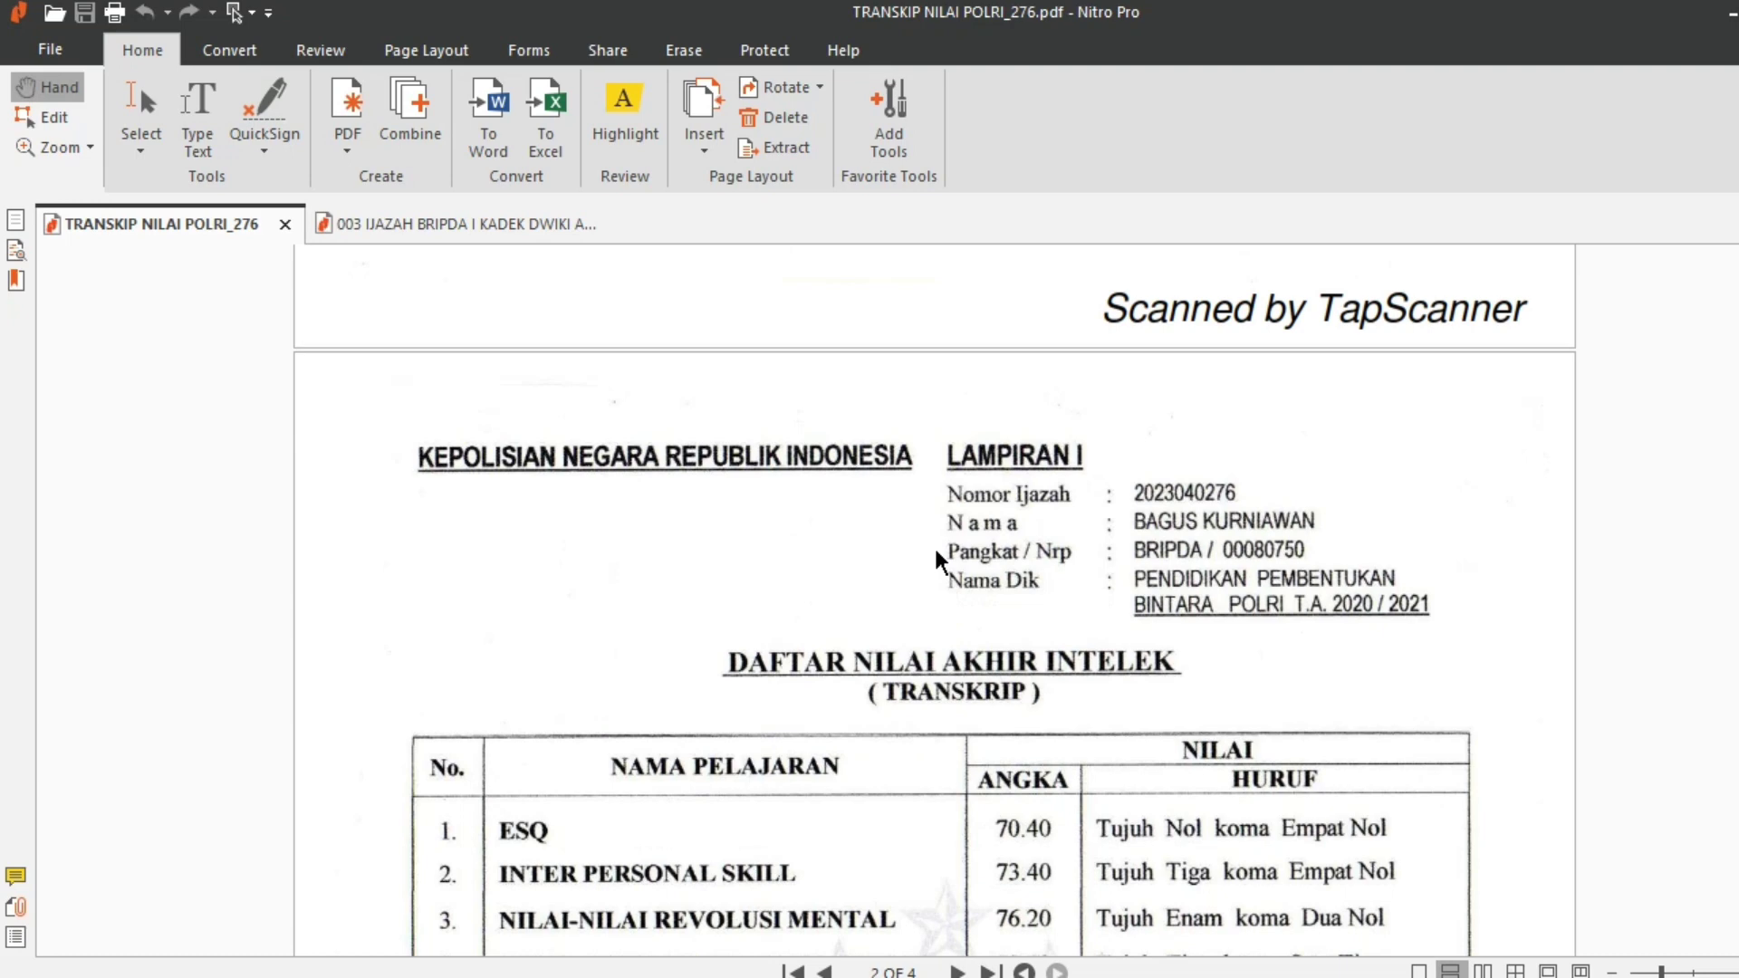
pyautogui.scroll(-5, 935, 554)
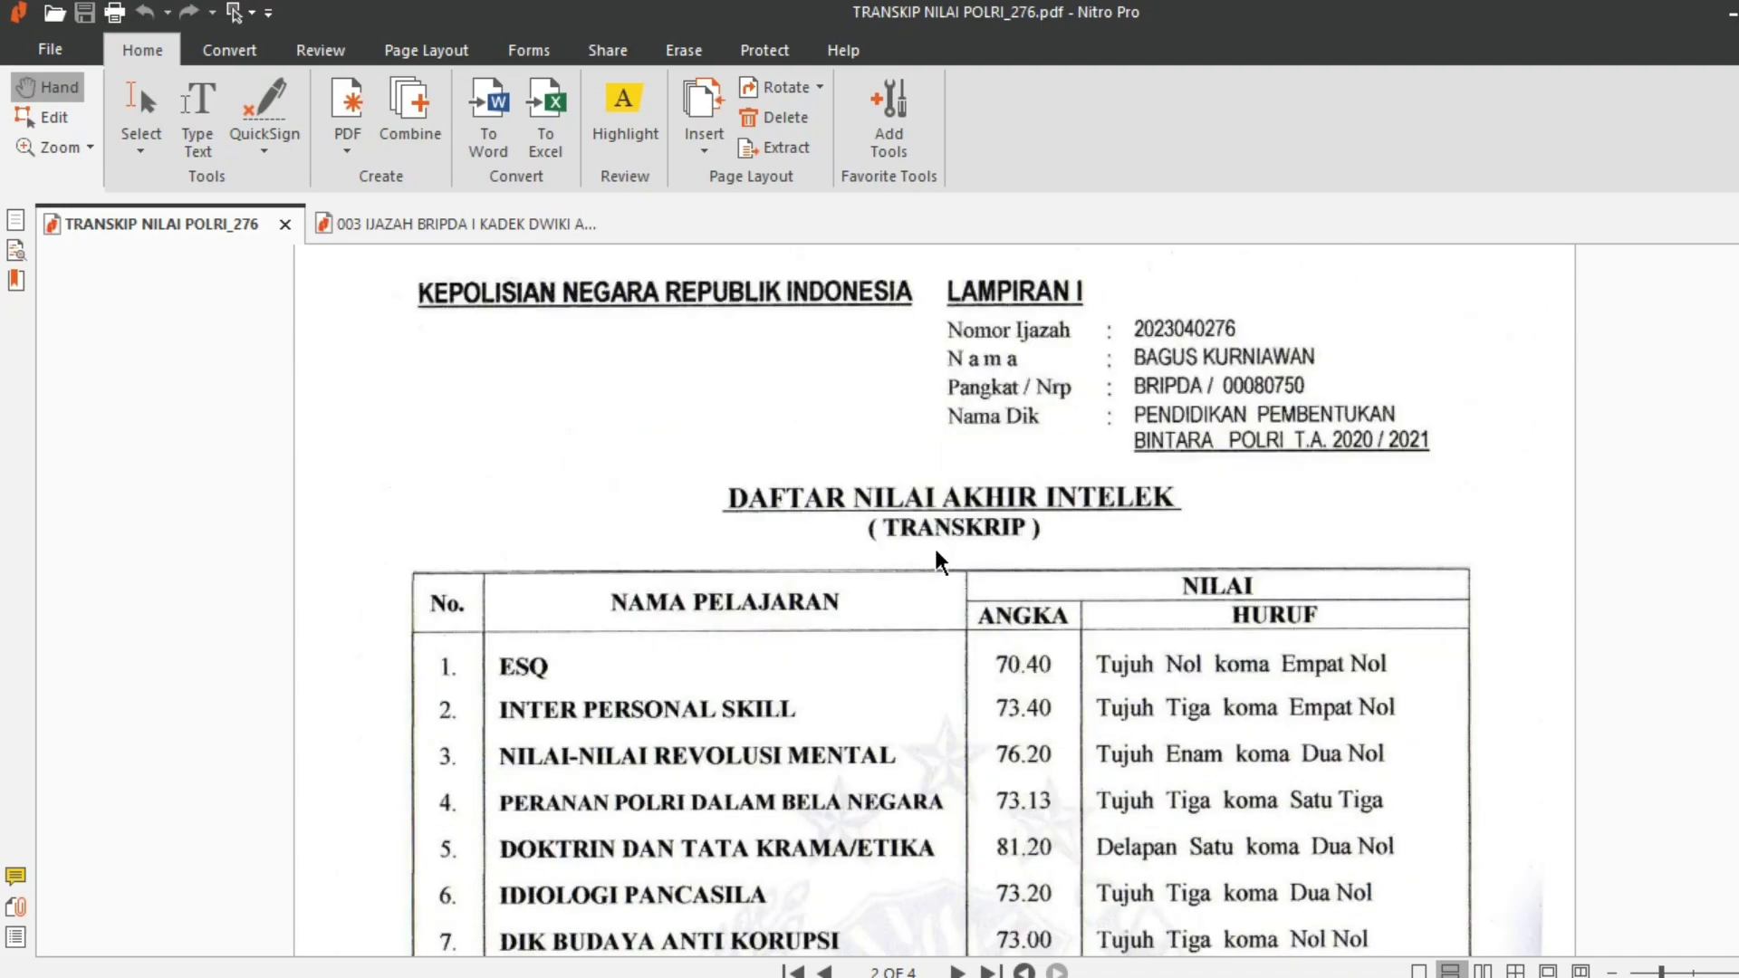
pyautogui.scroll(-7, 935, 555)
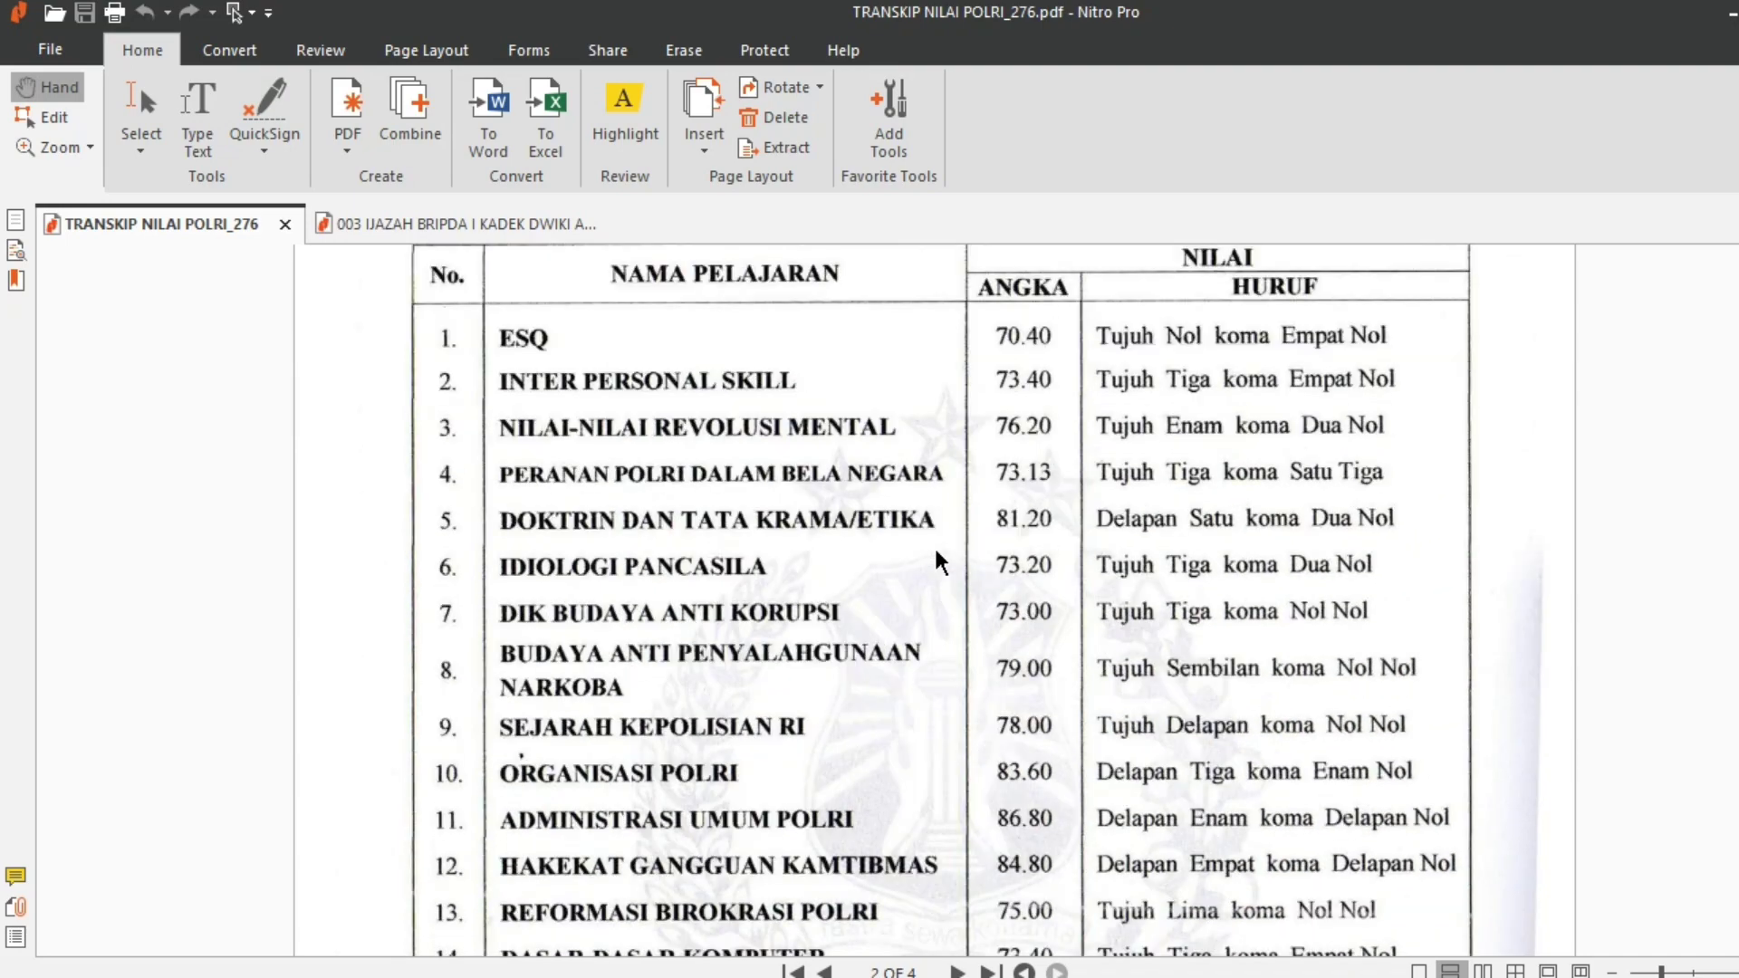
pyautogui.scroll(-8, 935, 554)
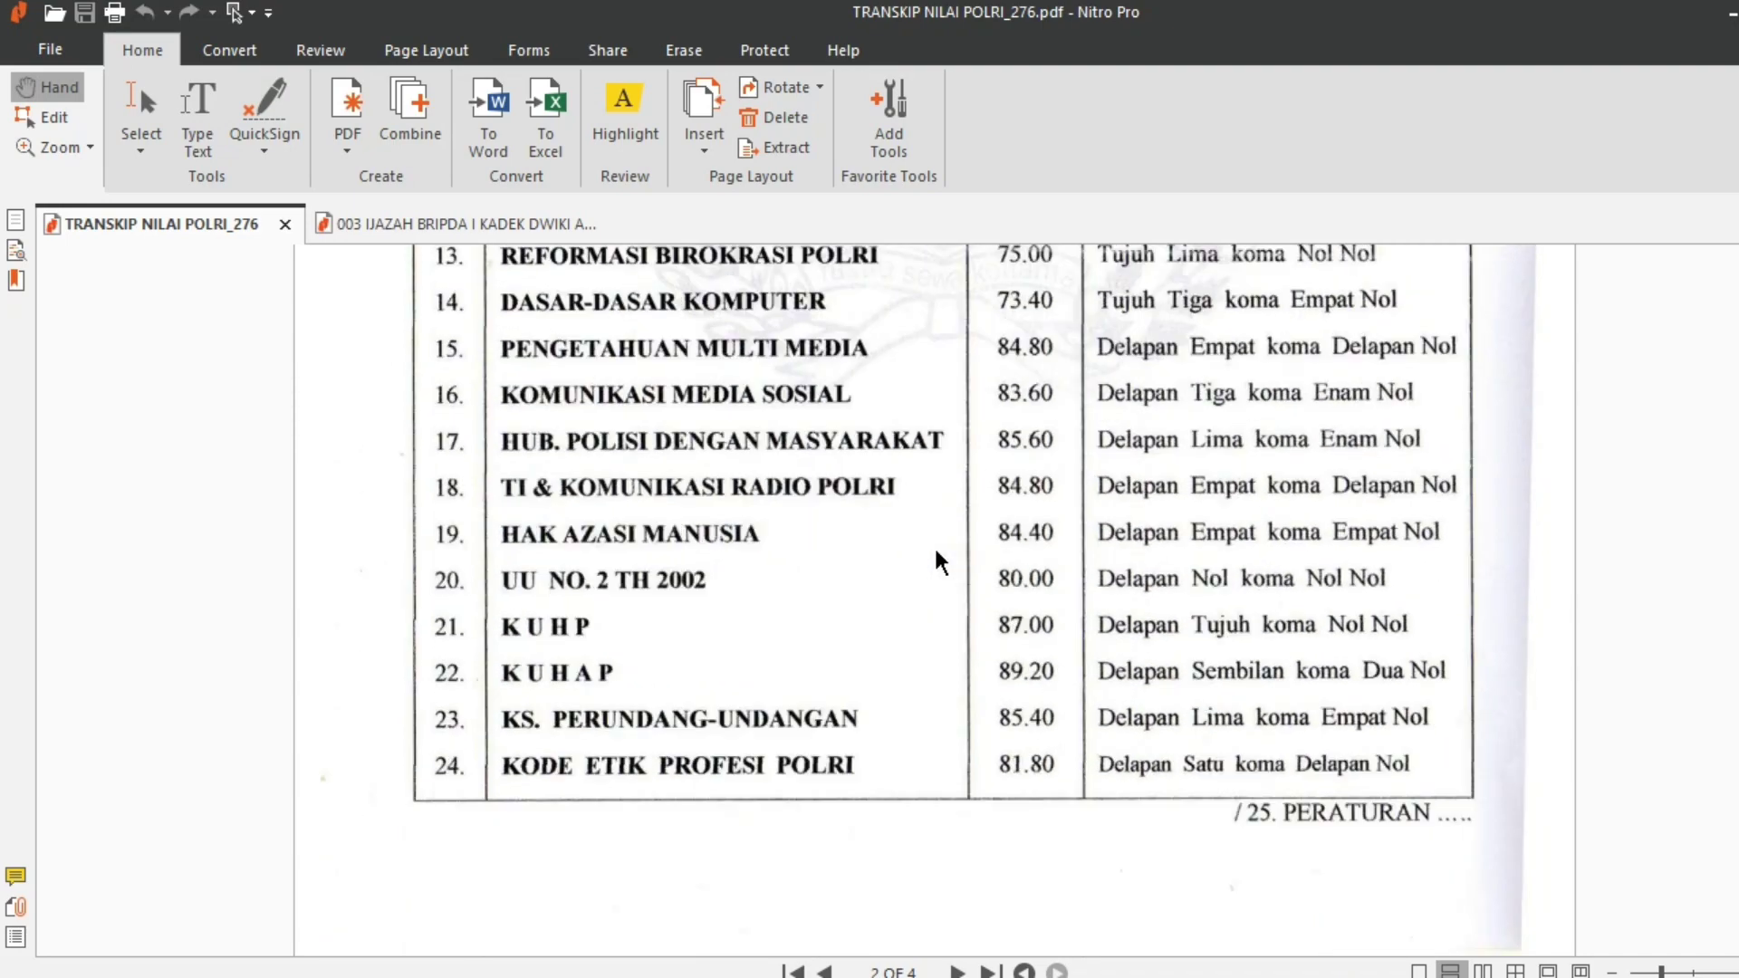
pyautogui.scroll(-13, 935, 554)
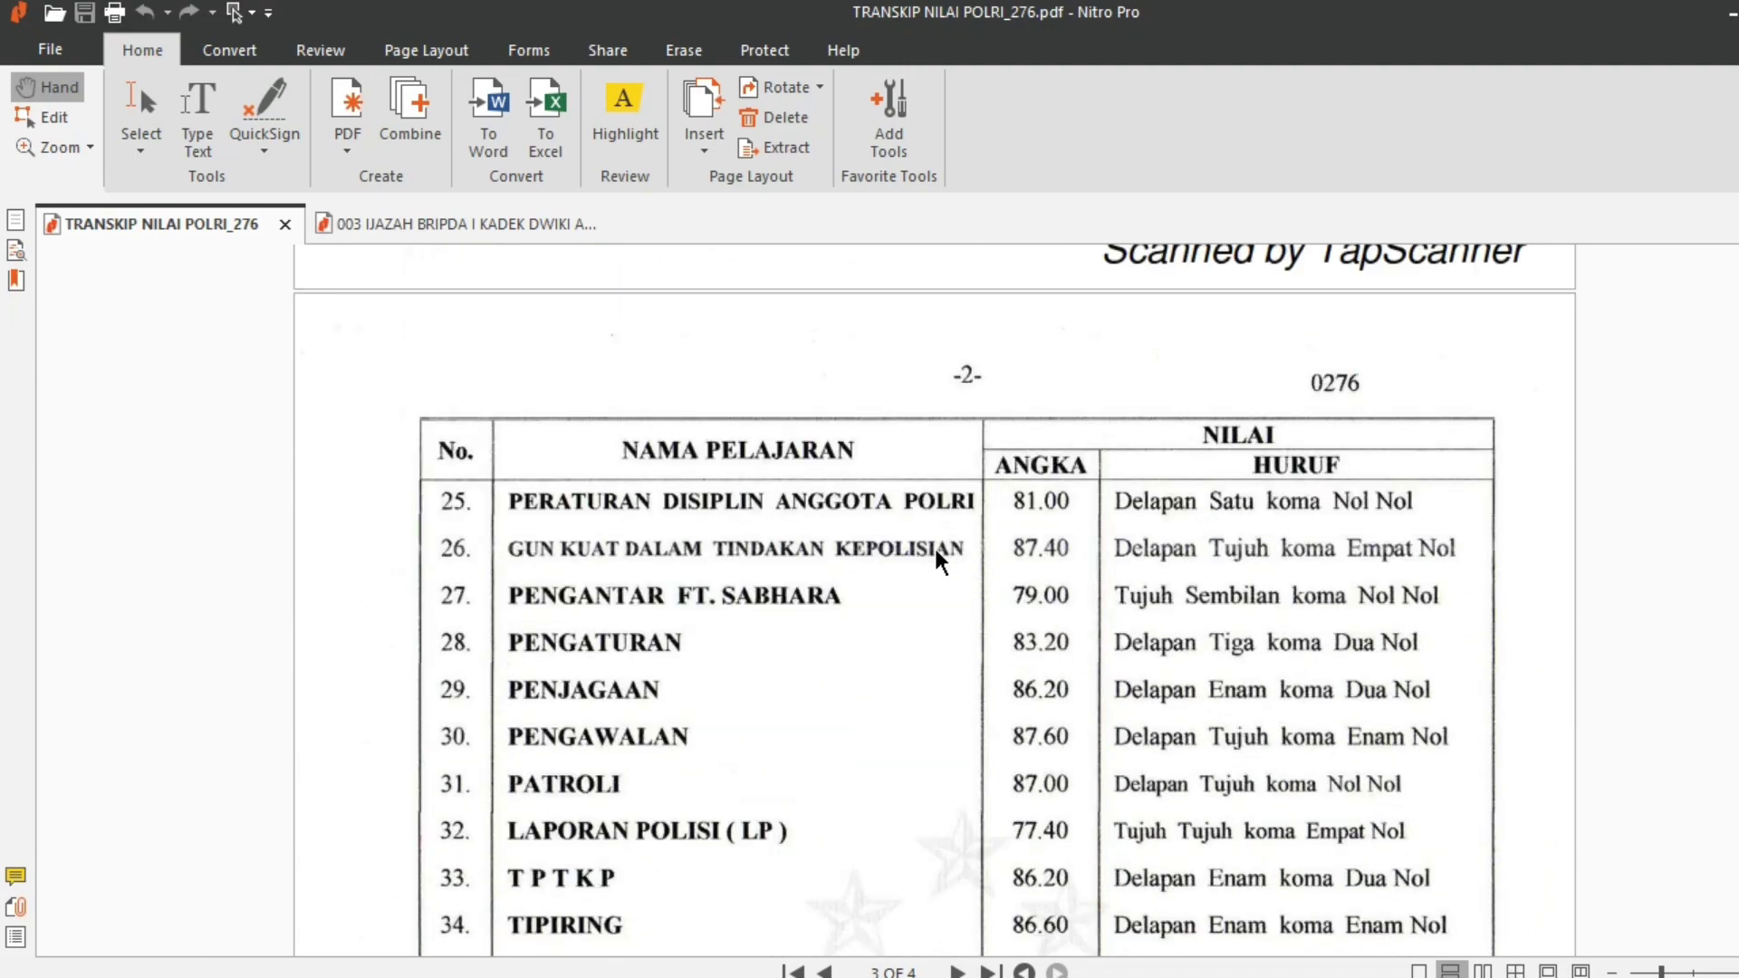
pyautogui.scroll(-11, 935, 554)
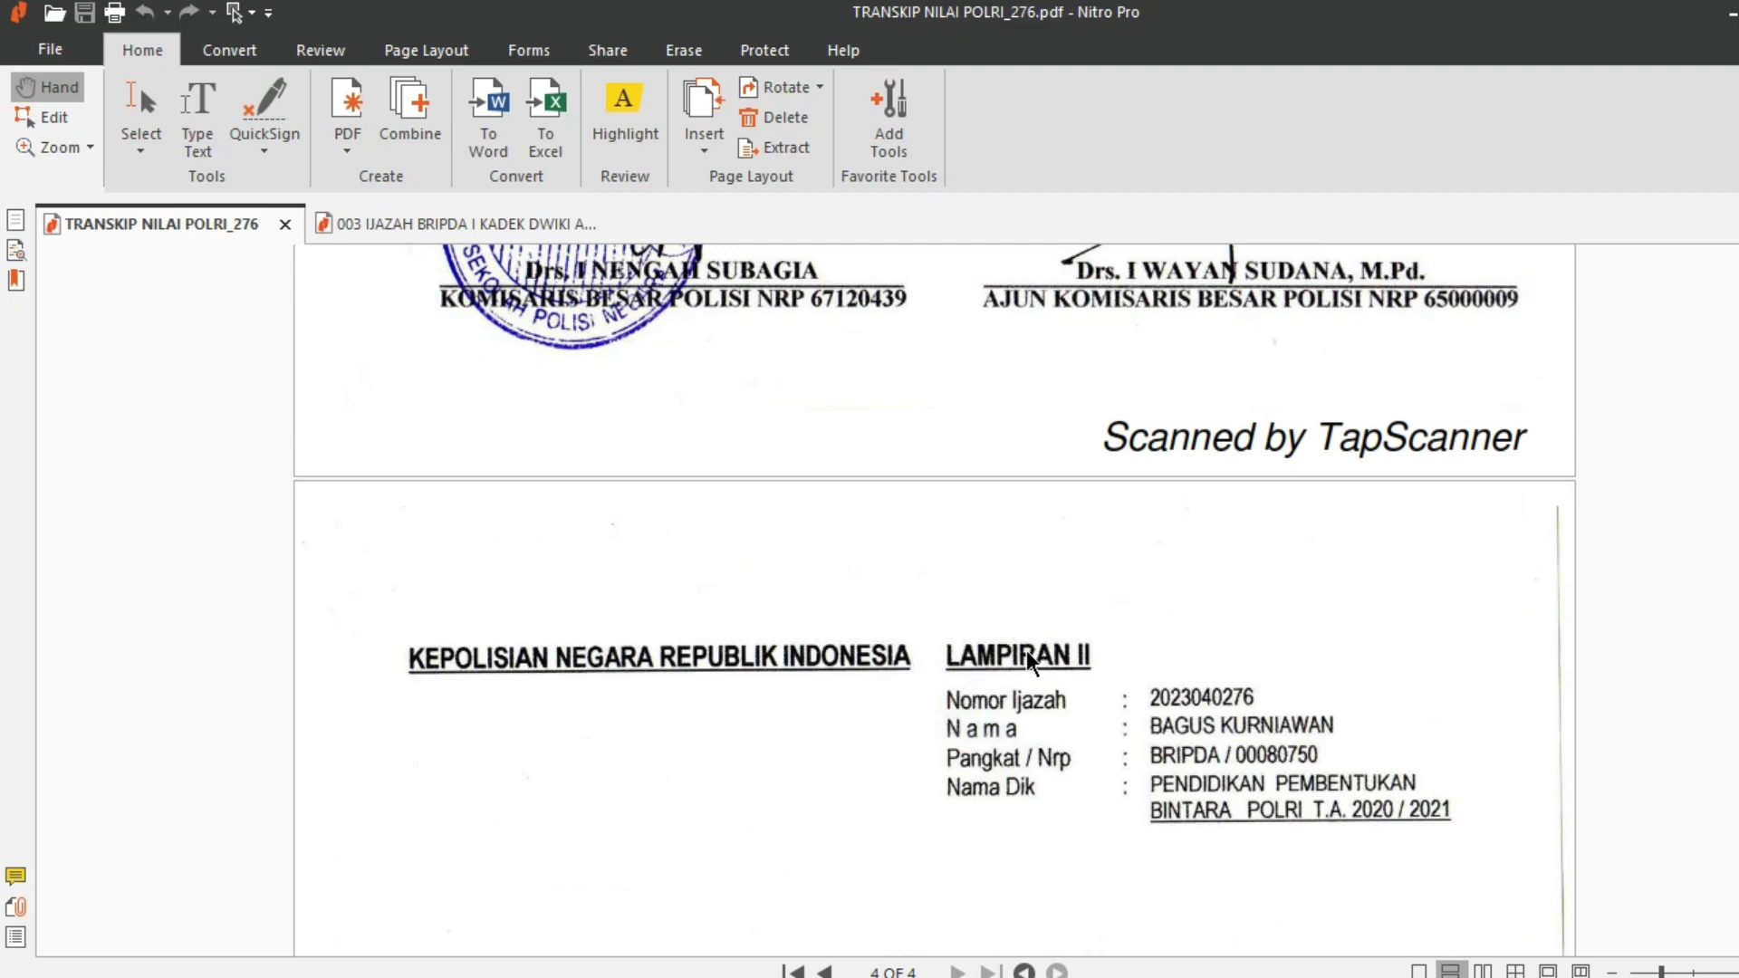
pyautogui.scroll(-2, 1025, 650)
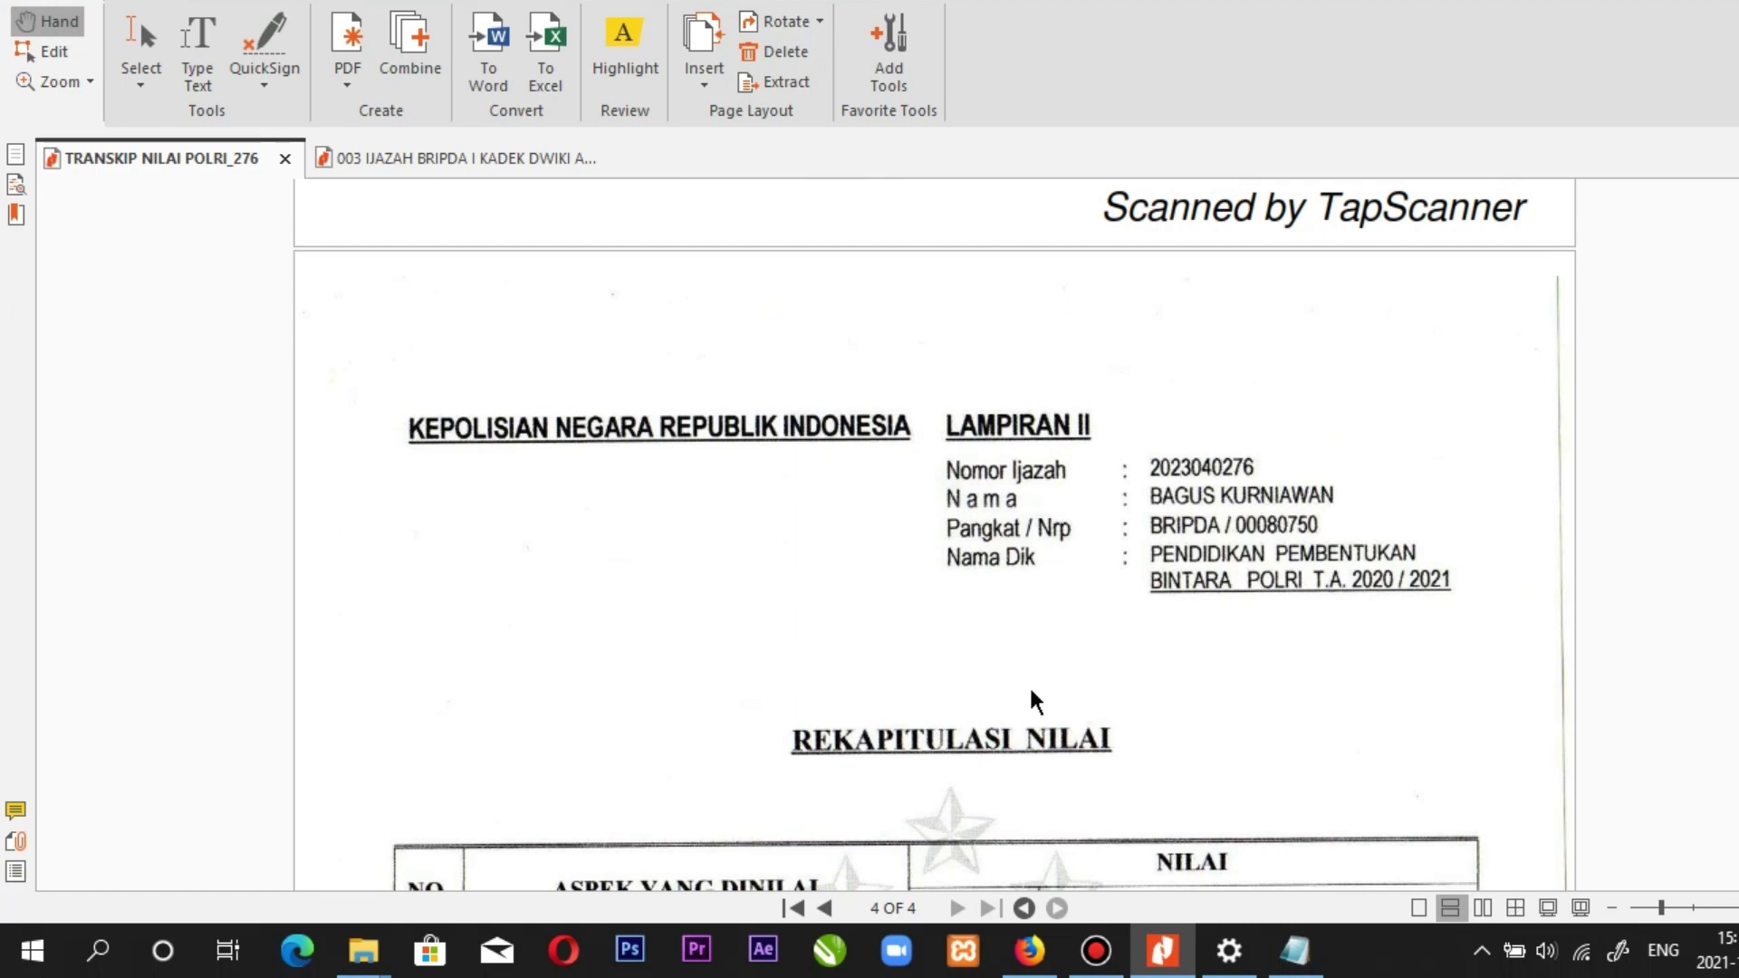
pyautogui.scroll(-3, 1032, 693)
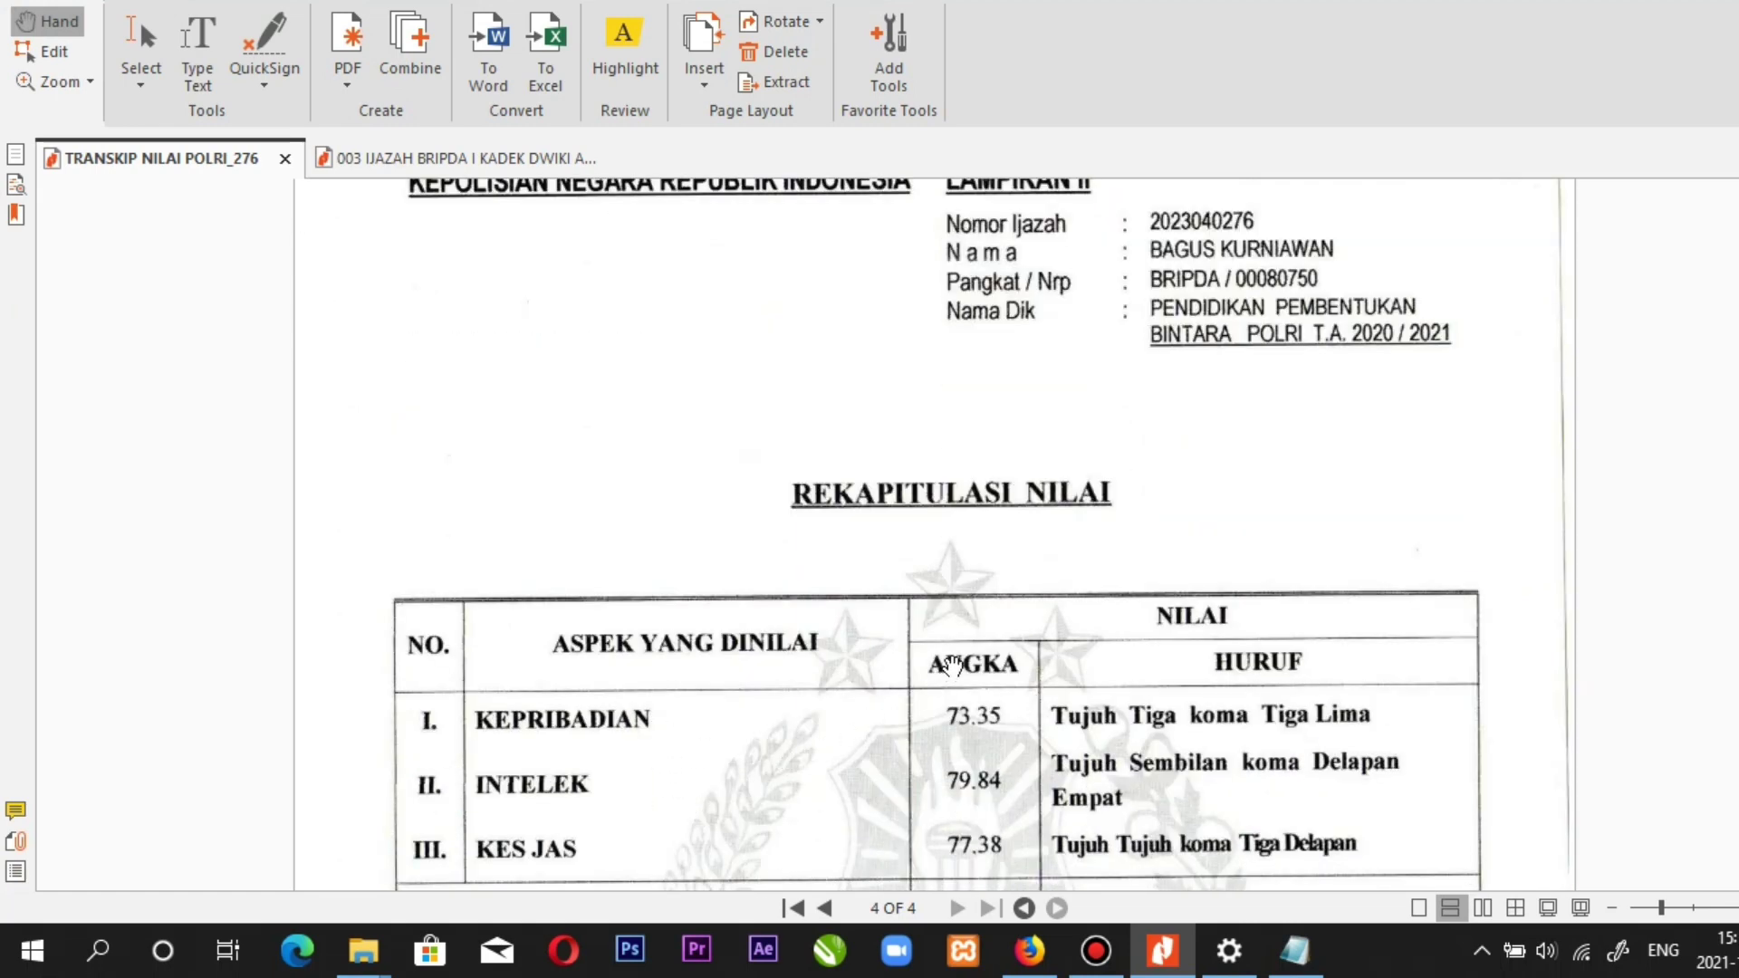
pyautogui.scroll(-7, 951, 664)
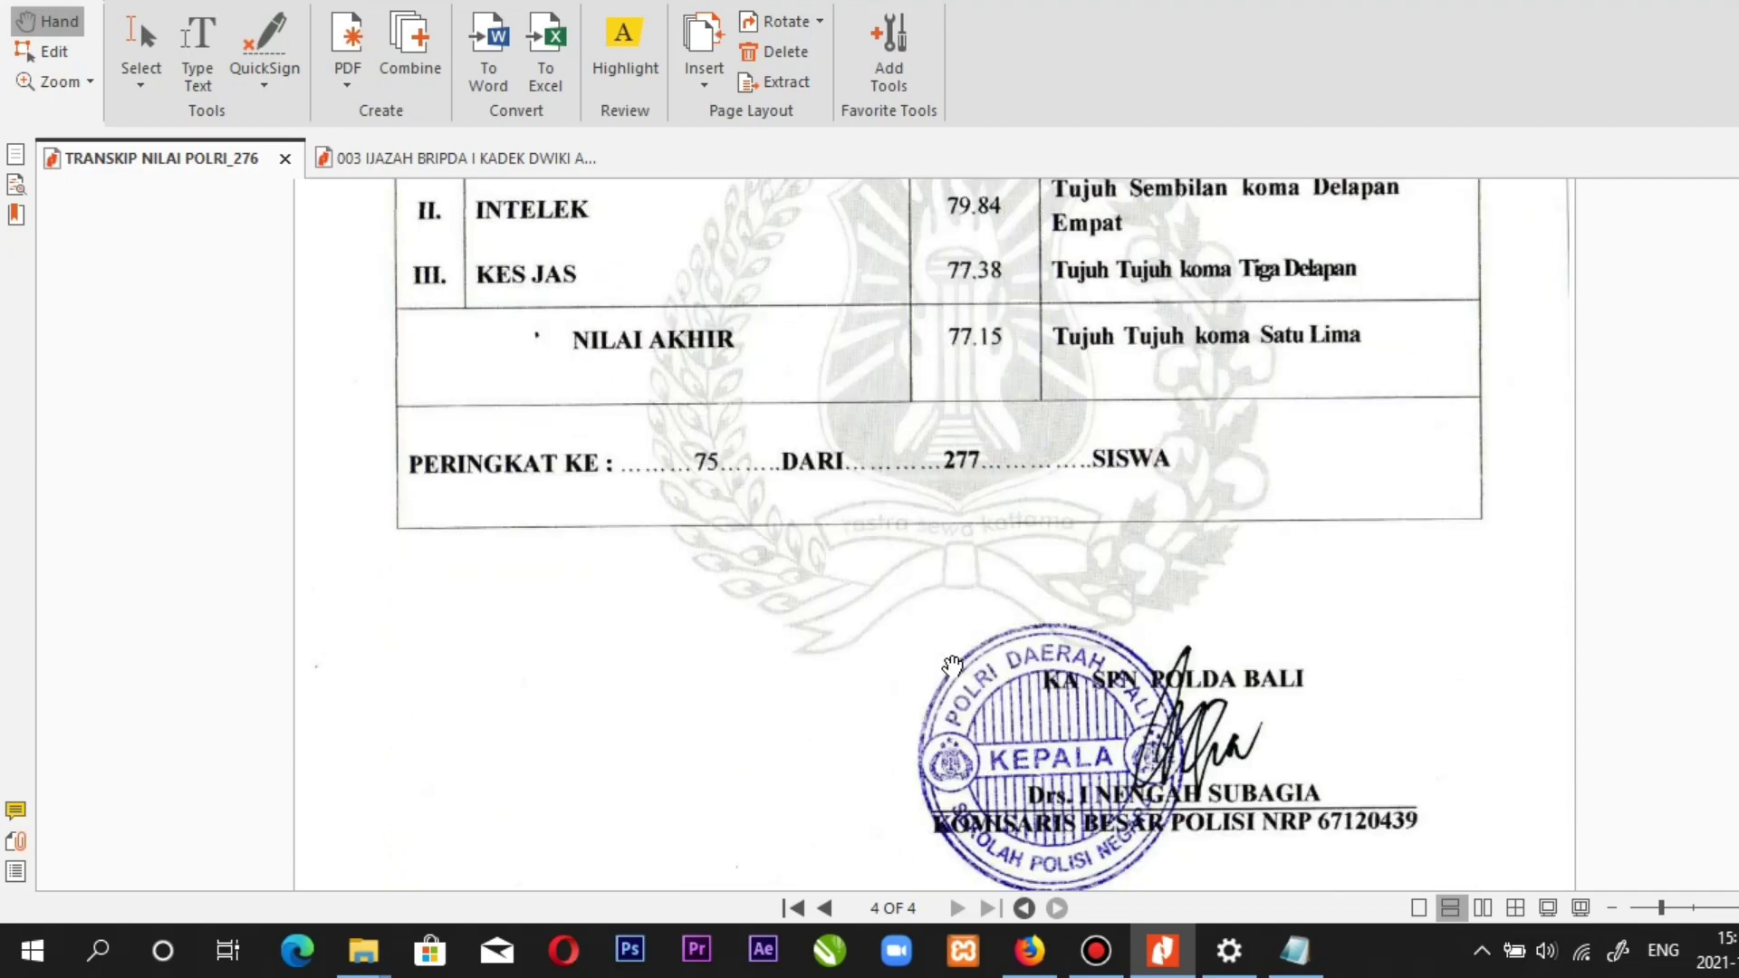
pyautogui.scroll(13, 952, 665)
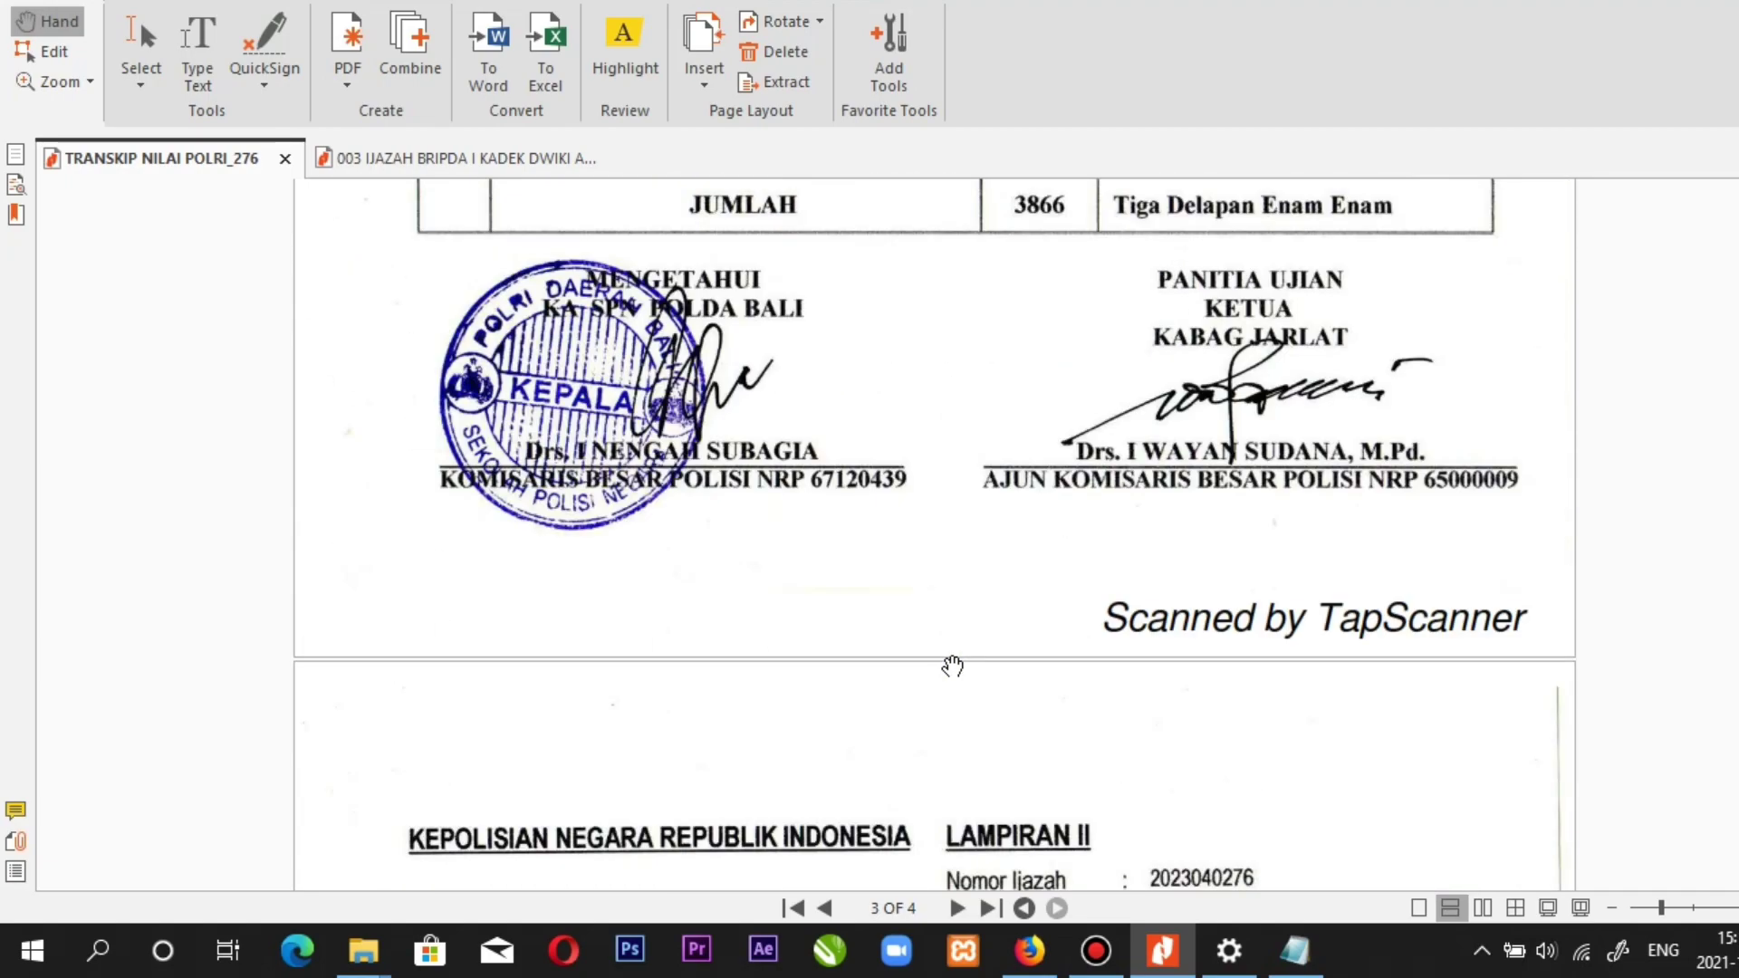
pyautogui.scroll(13, 952, 666)
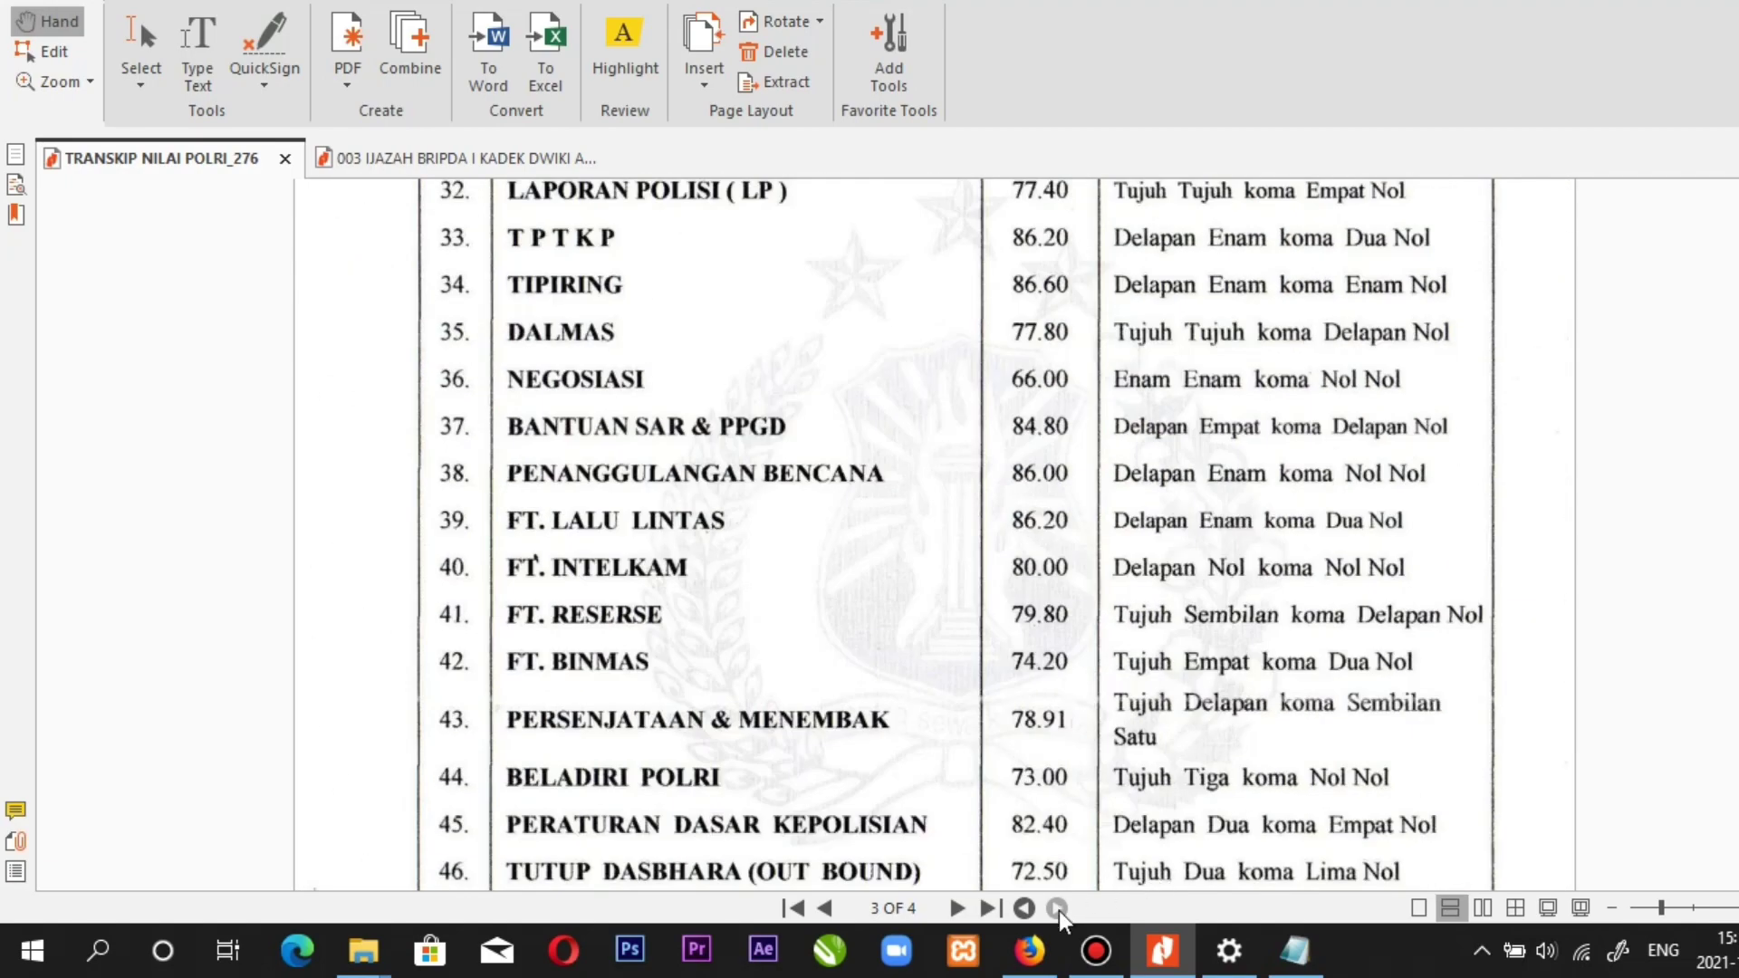
# Step: Switch back to SIAKAD in Firefox and open the Ijazah dan Transkrip Dik Polri page under Data Ijazah dan Transkrip Dik Polri
pyautogui.click(1029, 950)
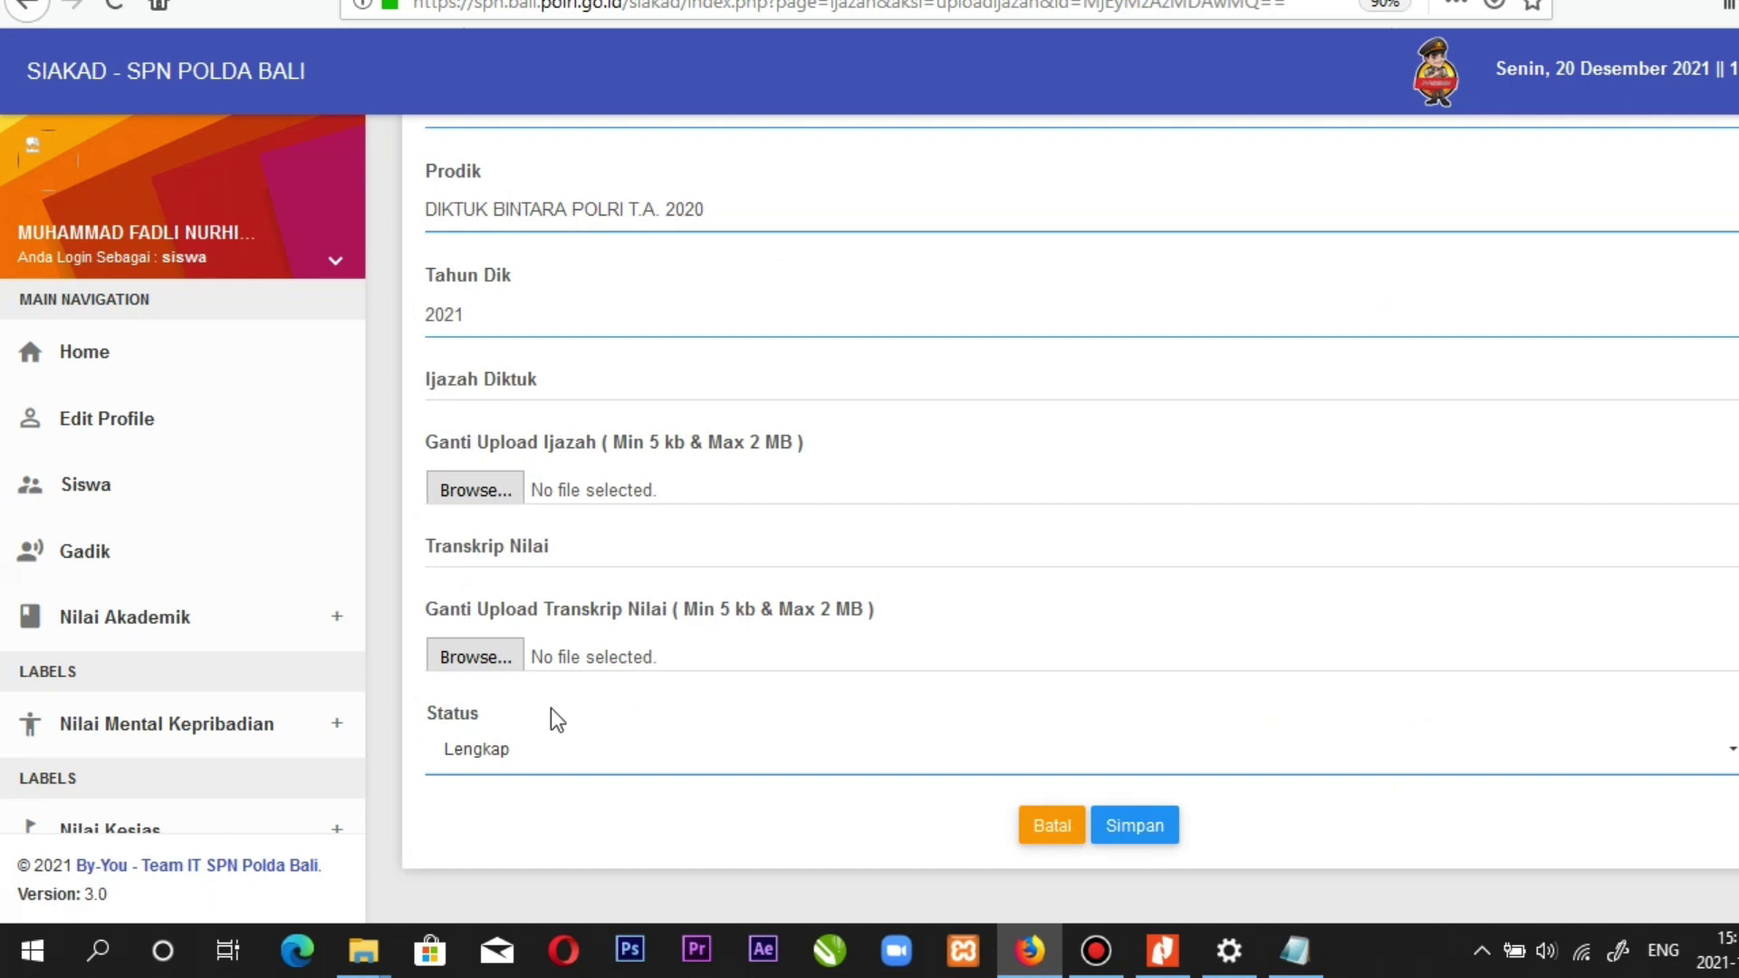
pyautogui.scroll(-5, 202, 609)
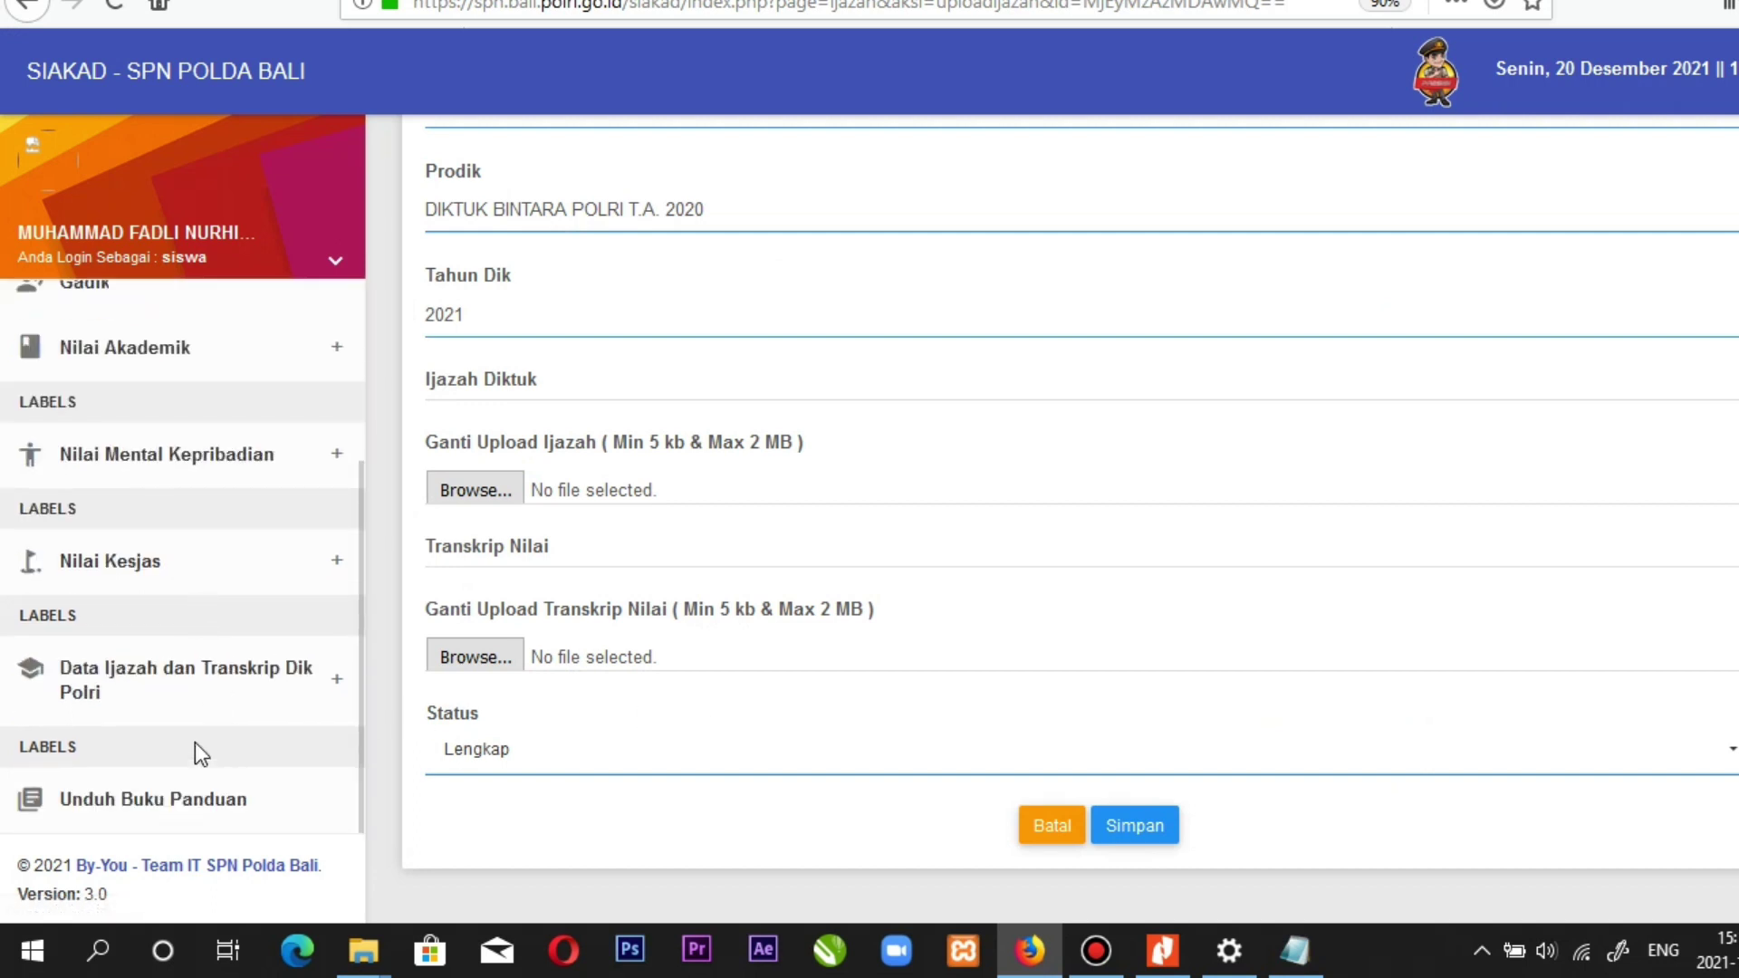
pyautogui.click(147, 675)
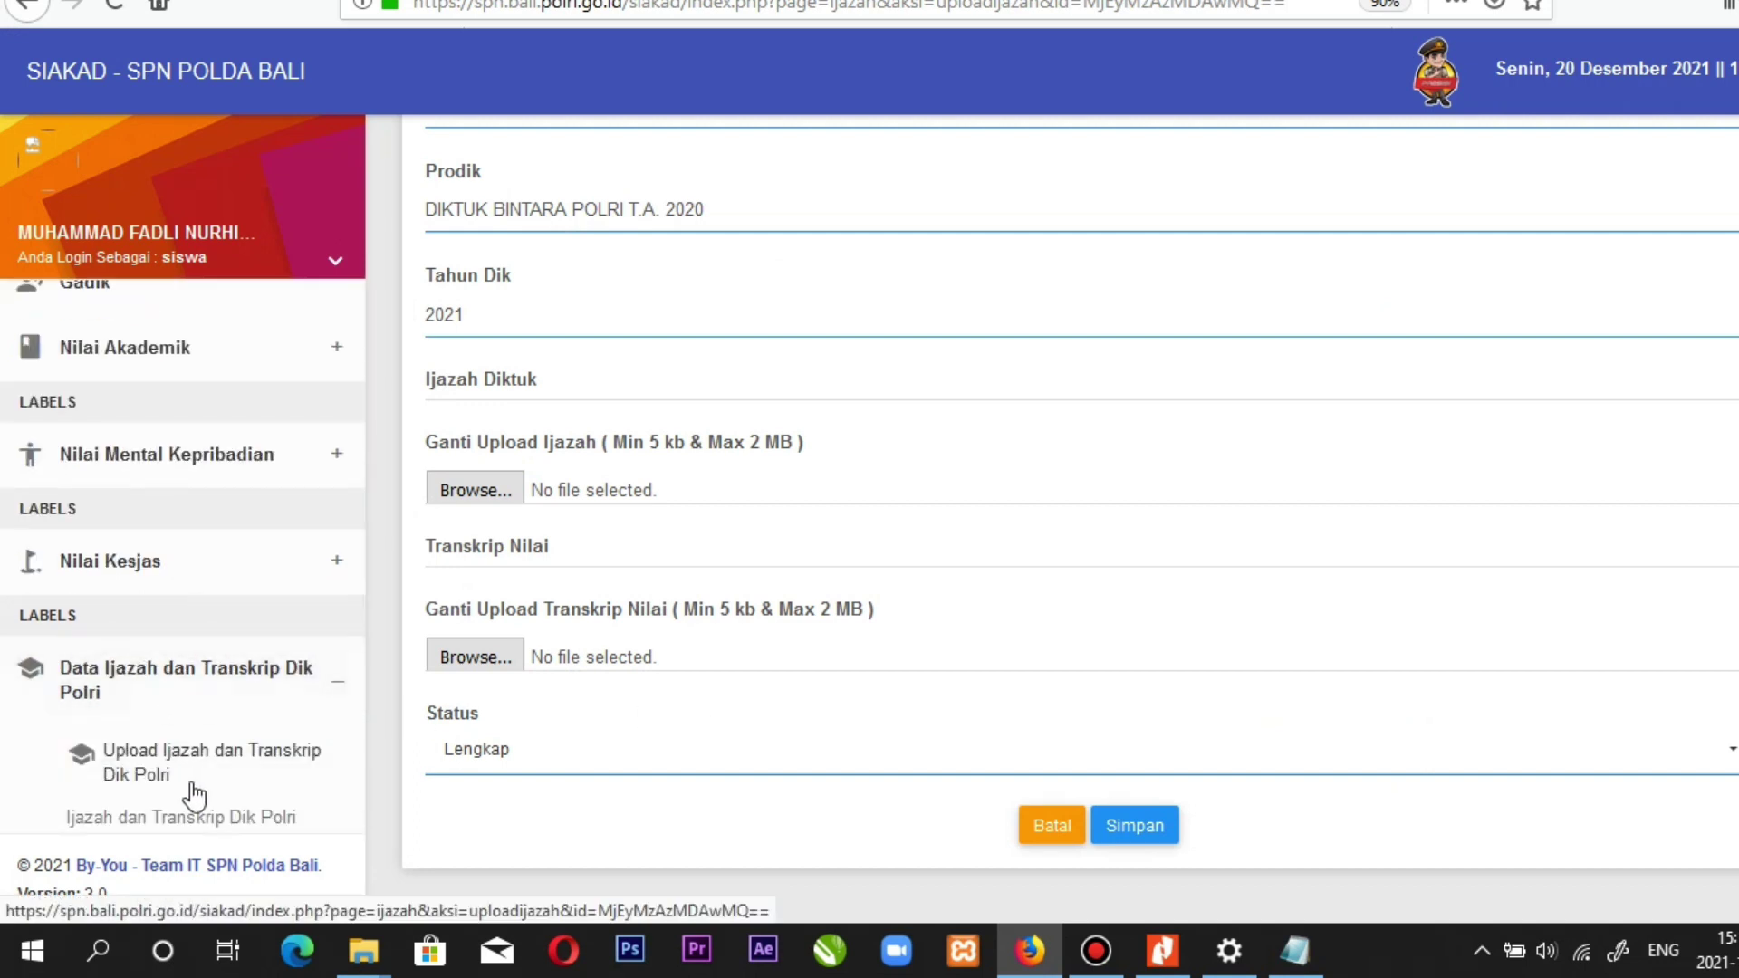
pyautogui.scroll(-2, 185, 660)
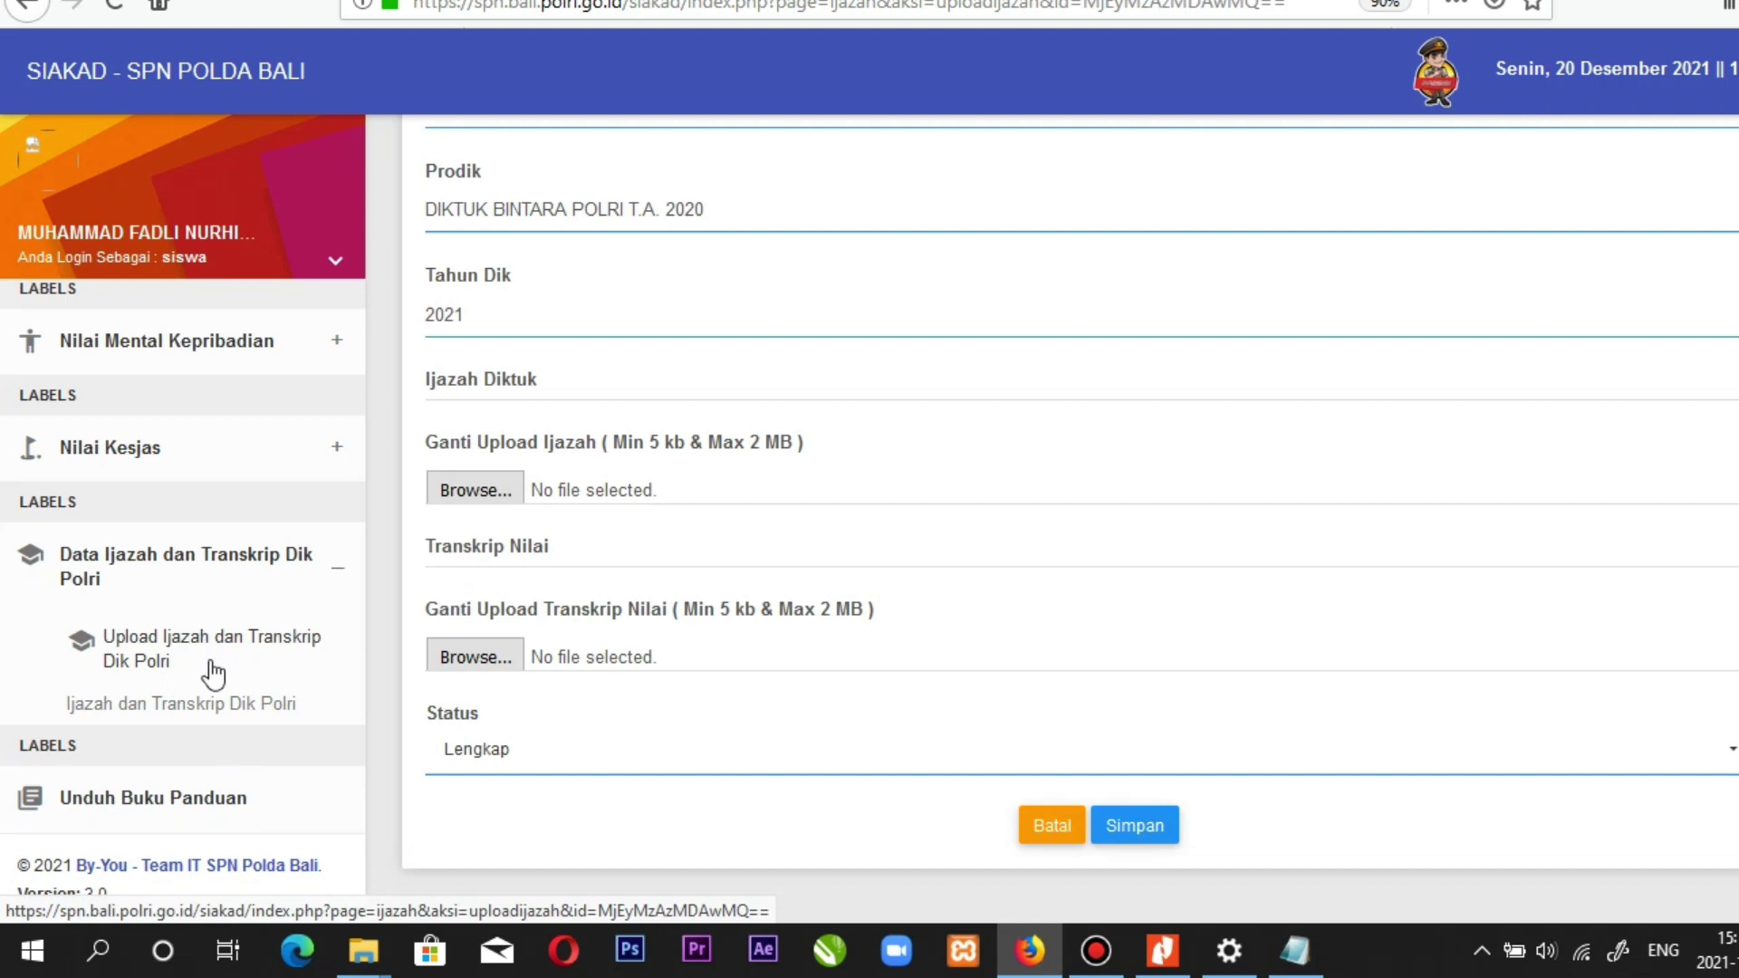
pyautogui.click(213, 704)
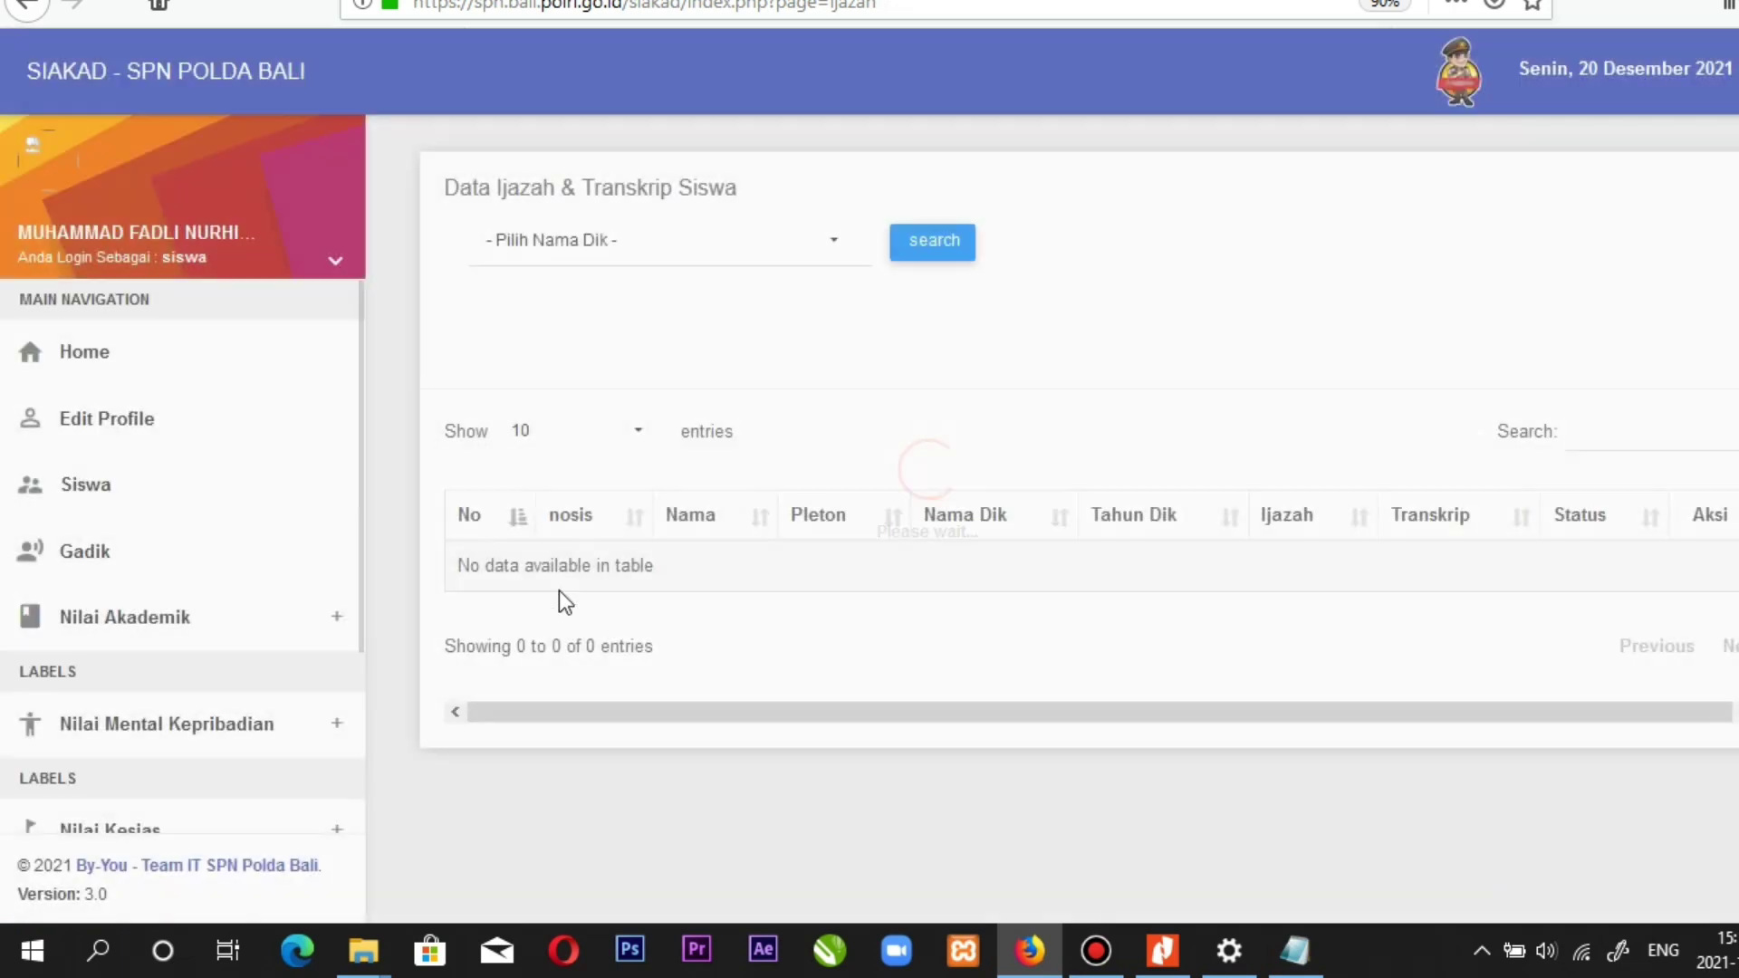
pyautogui.scroll(-3, 289, 661)
pyautogui.click(219, 679)
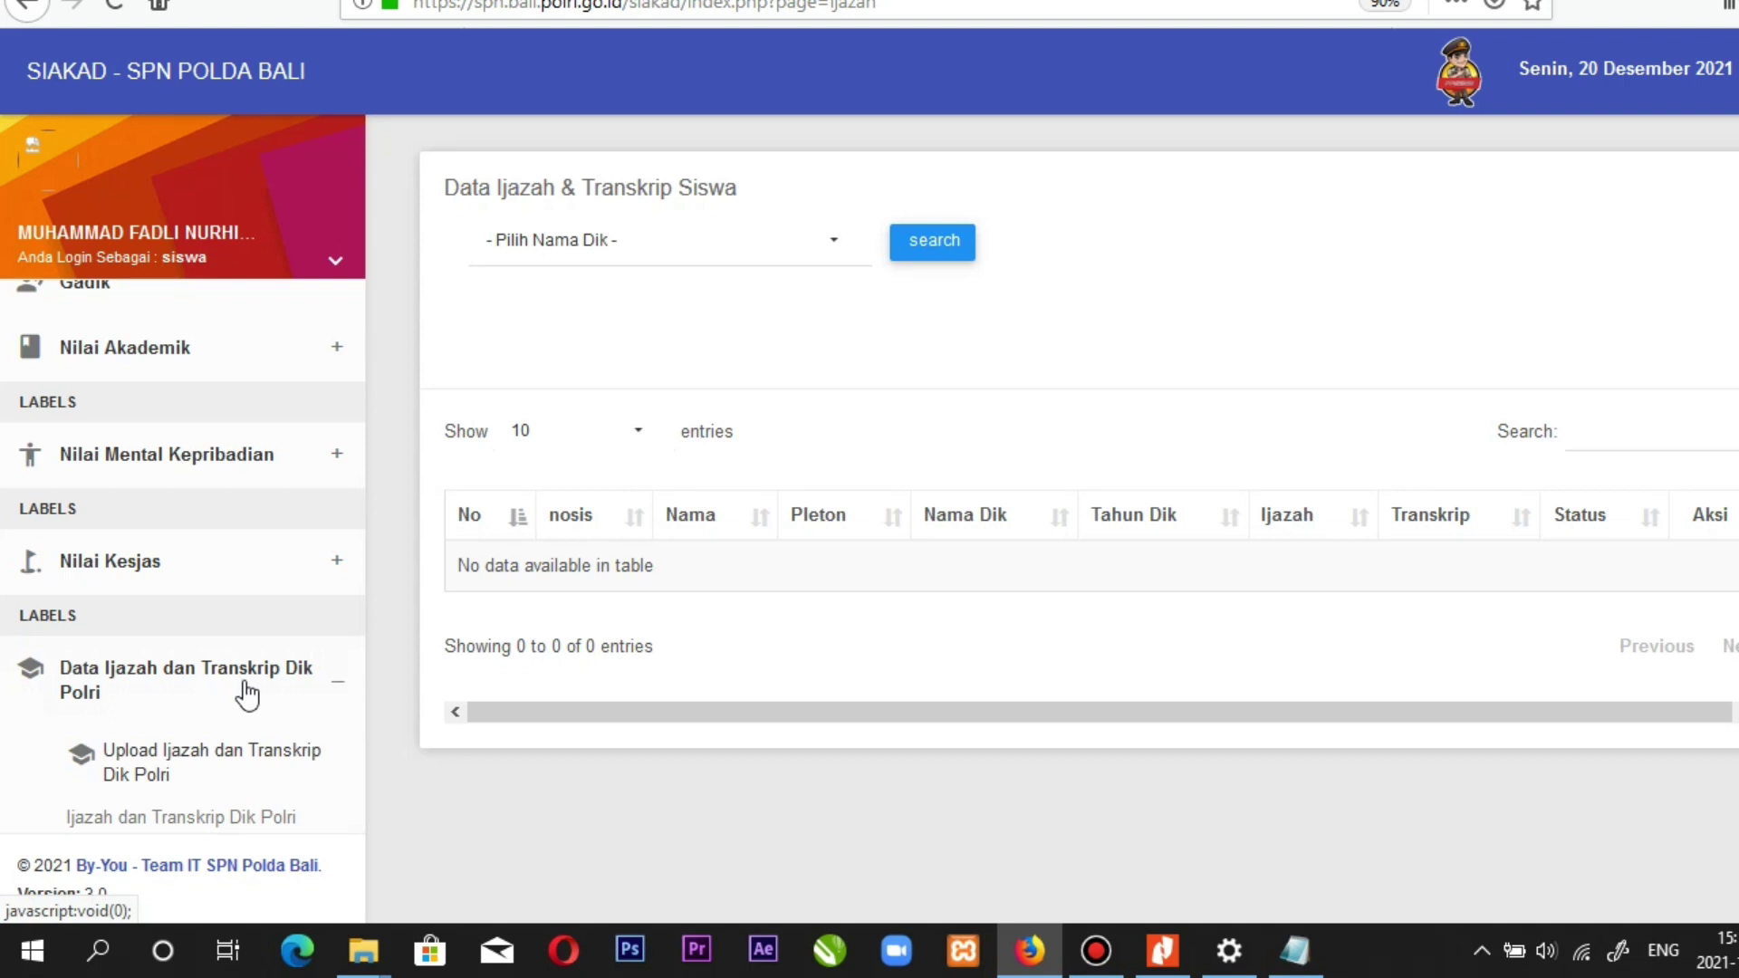
pyautogui.scroll(-2, 246, 695)
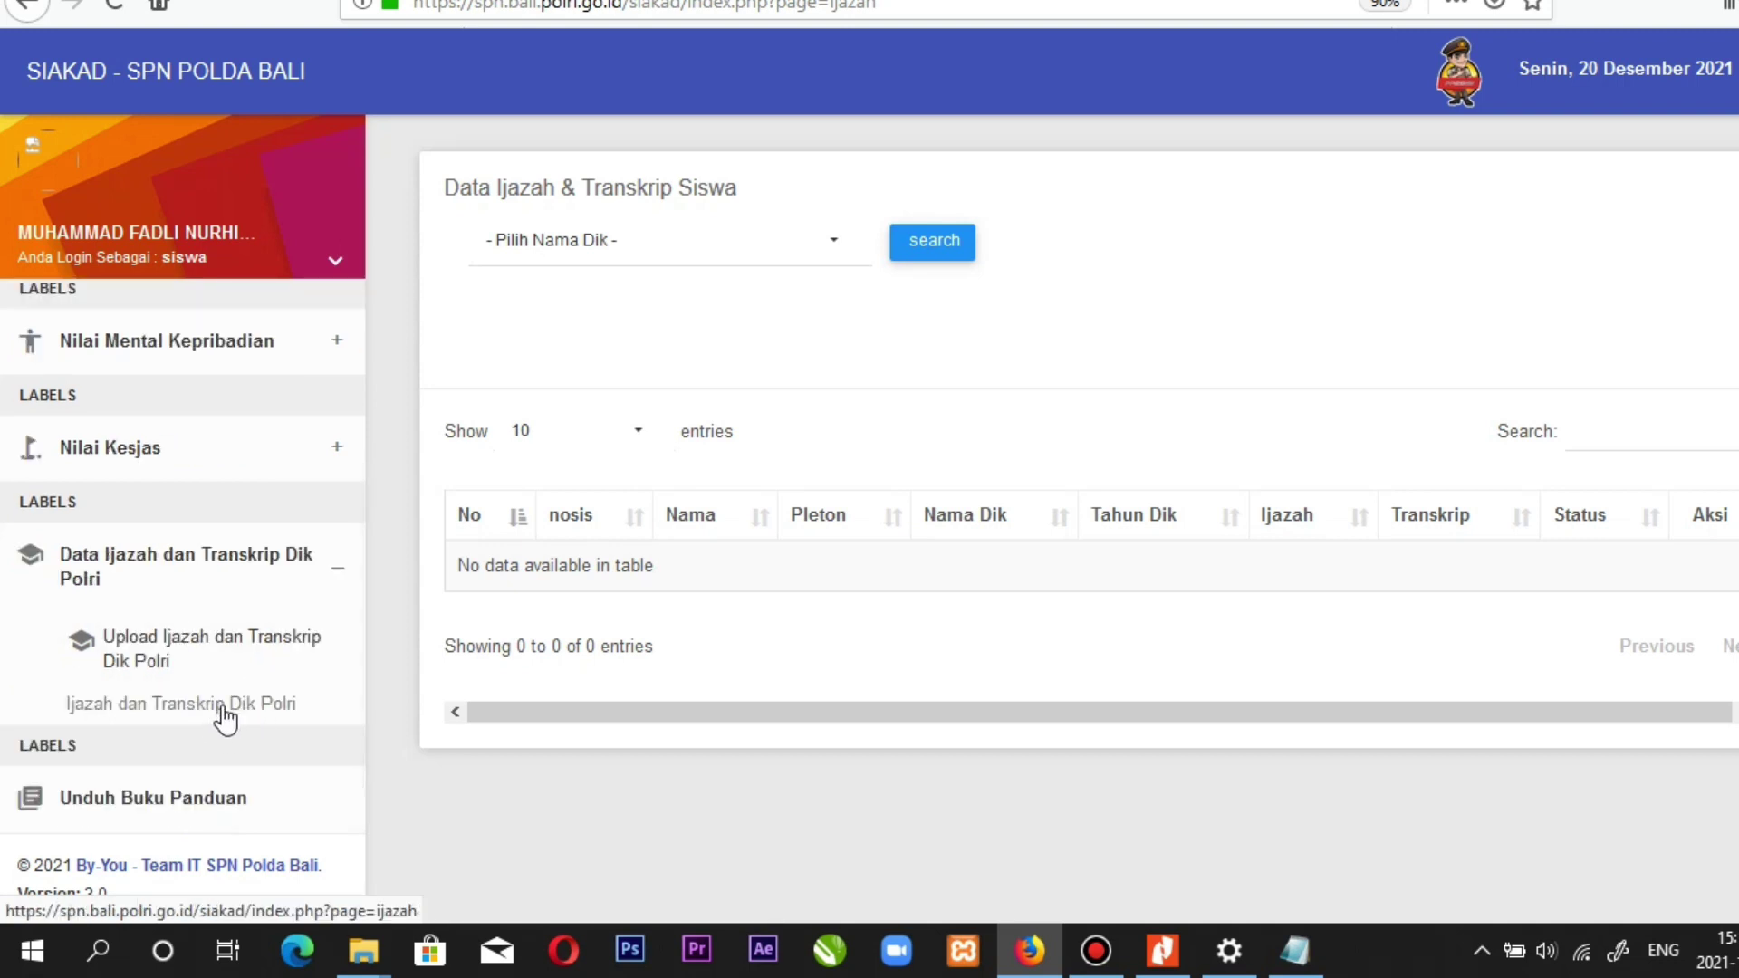
pyautogui.click(223, 705)
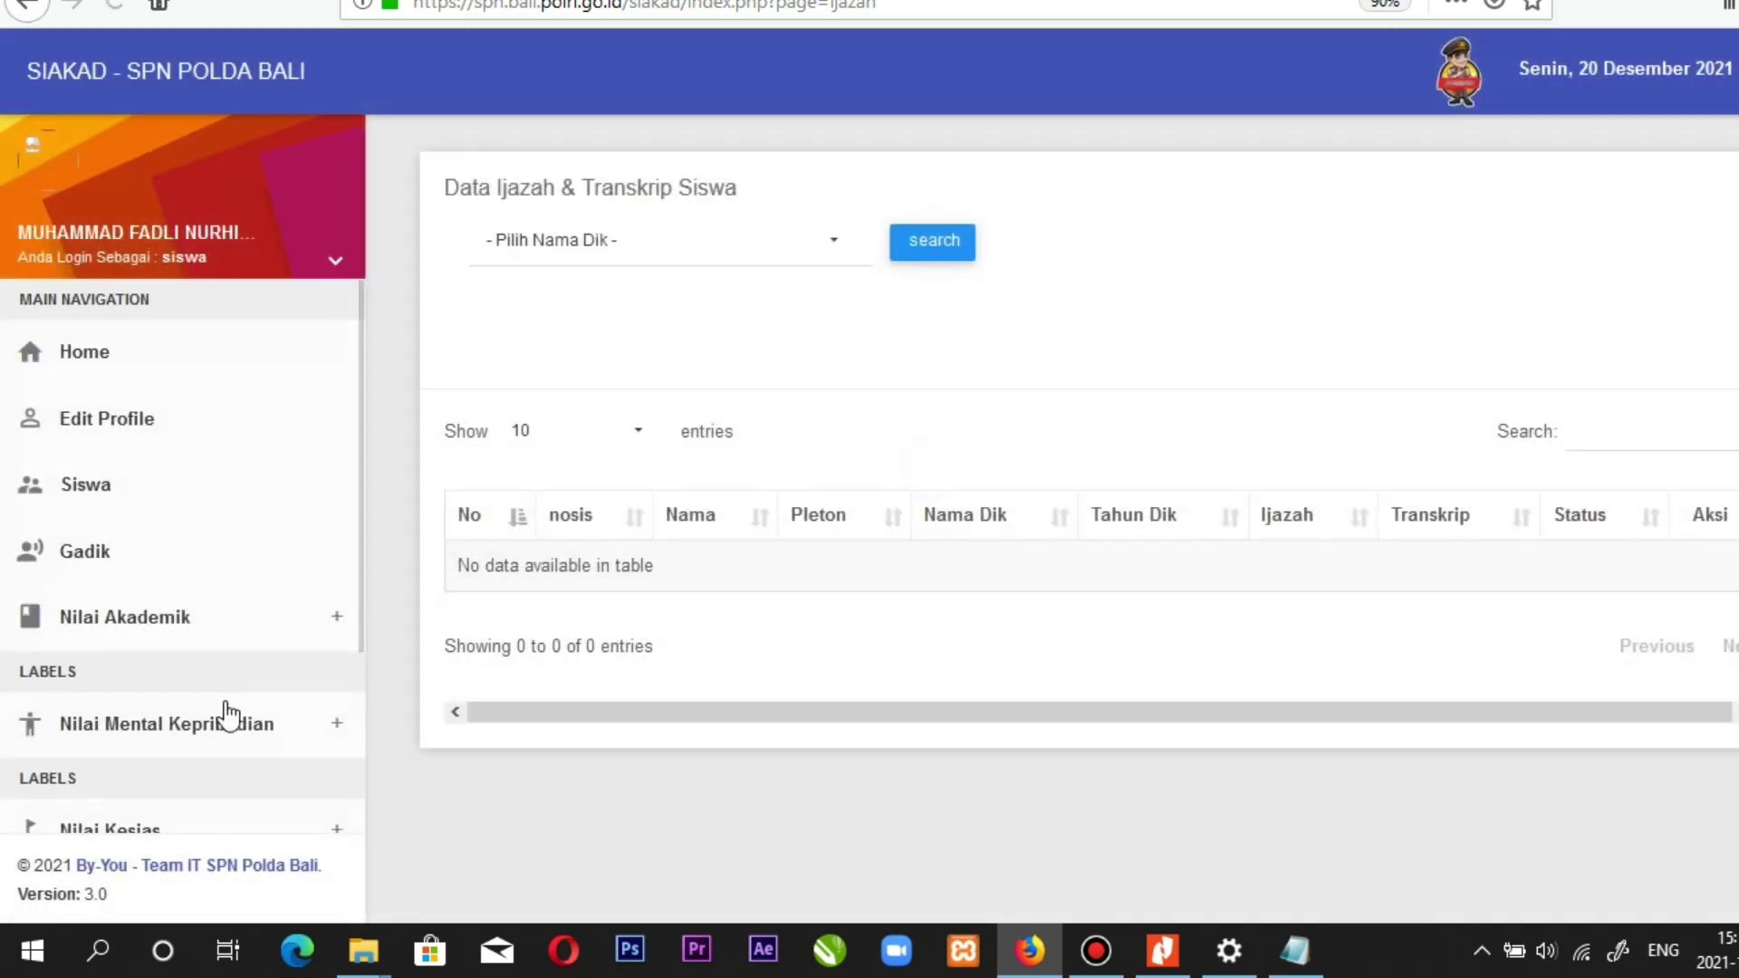
# Step: Search the student diploma and transcript data for DIKTUK BINTARA POLRI T.A. 2021 and look through the listed records
pyautogui.click(654, 265)
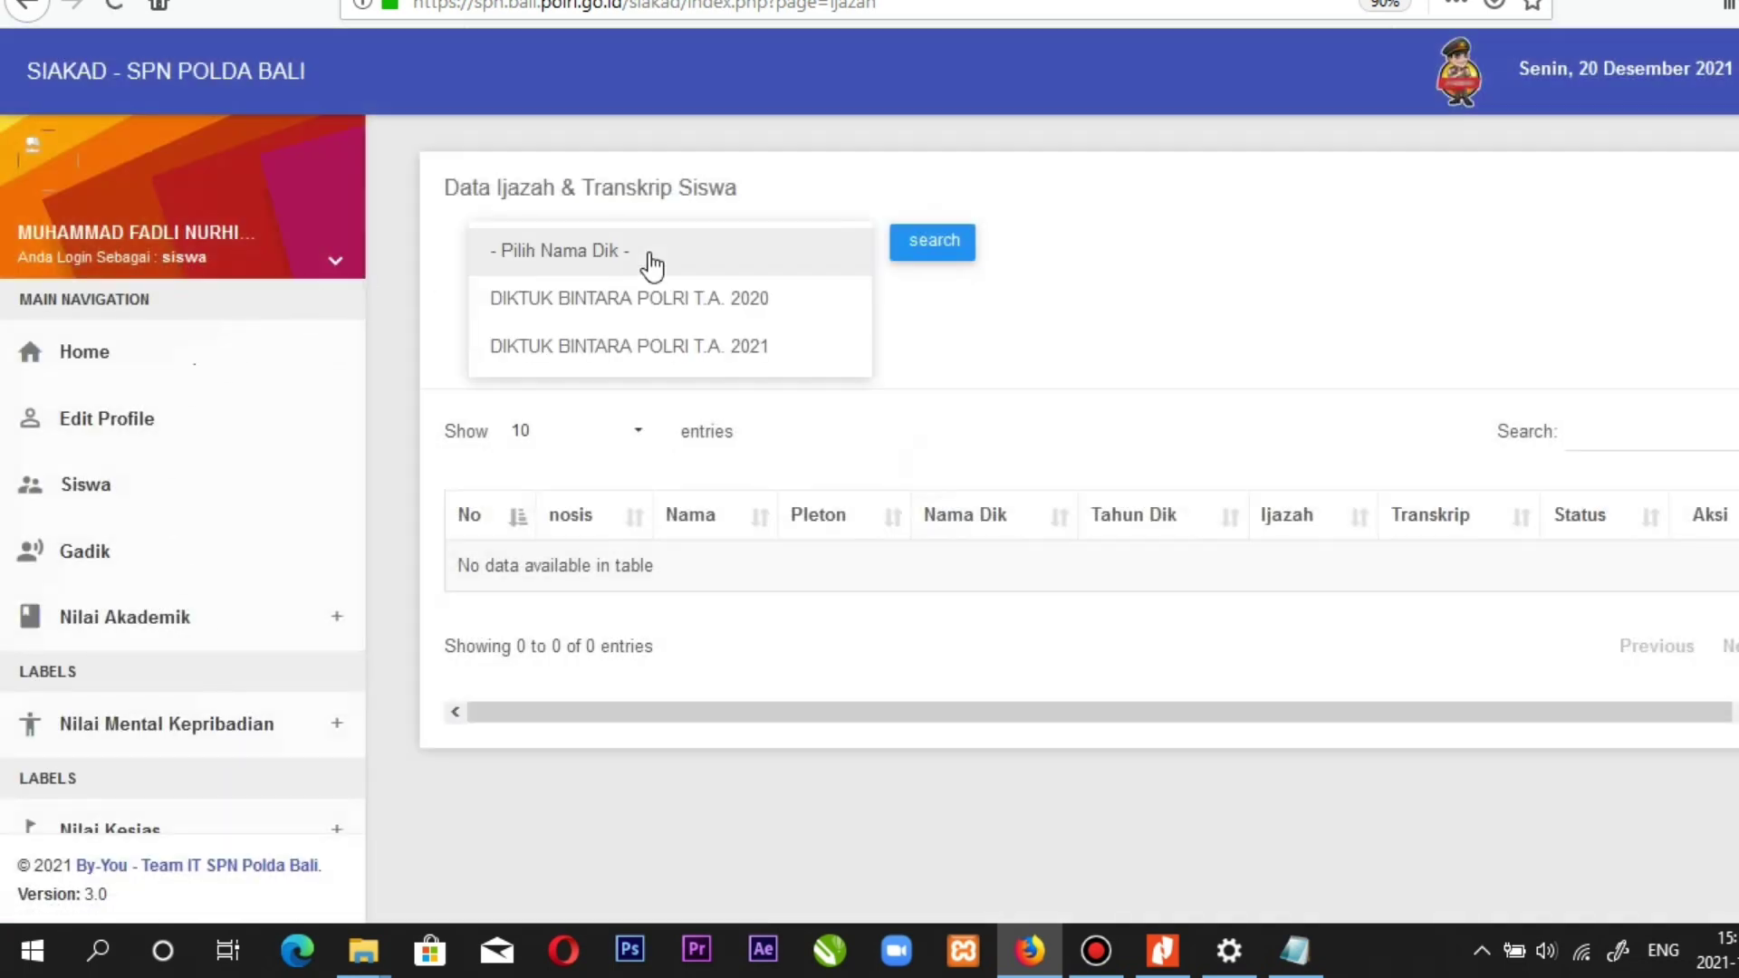
pyautogui.click(682, 346)
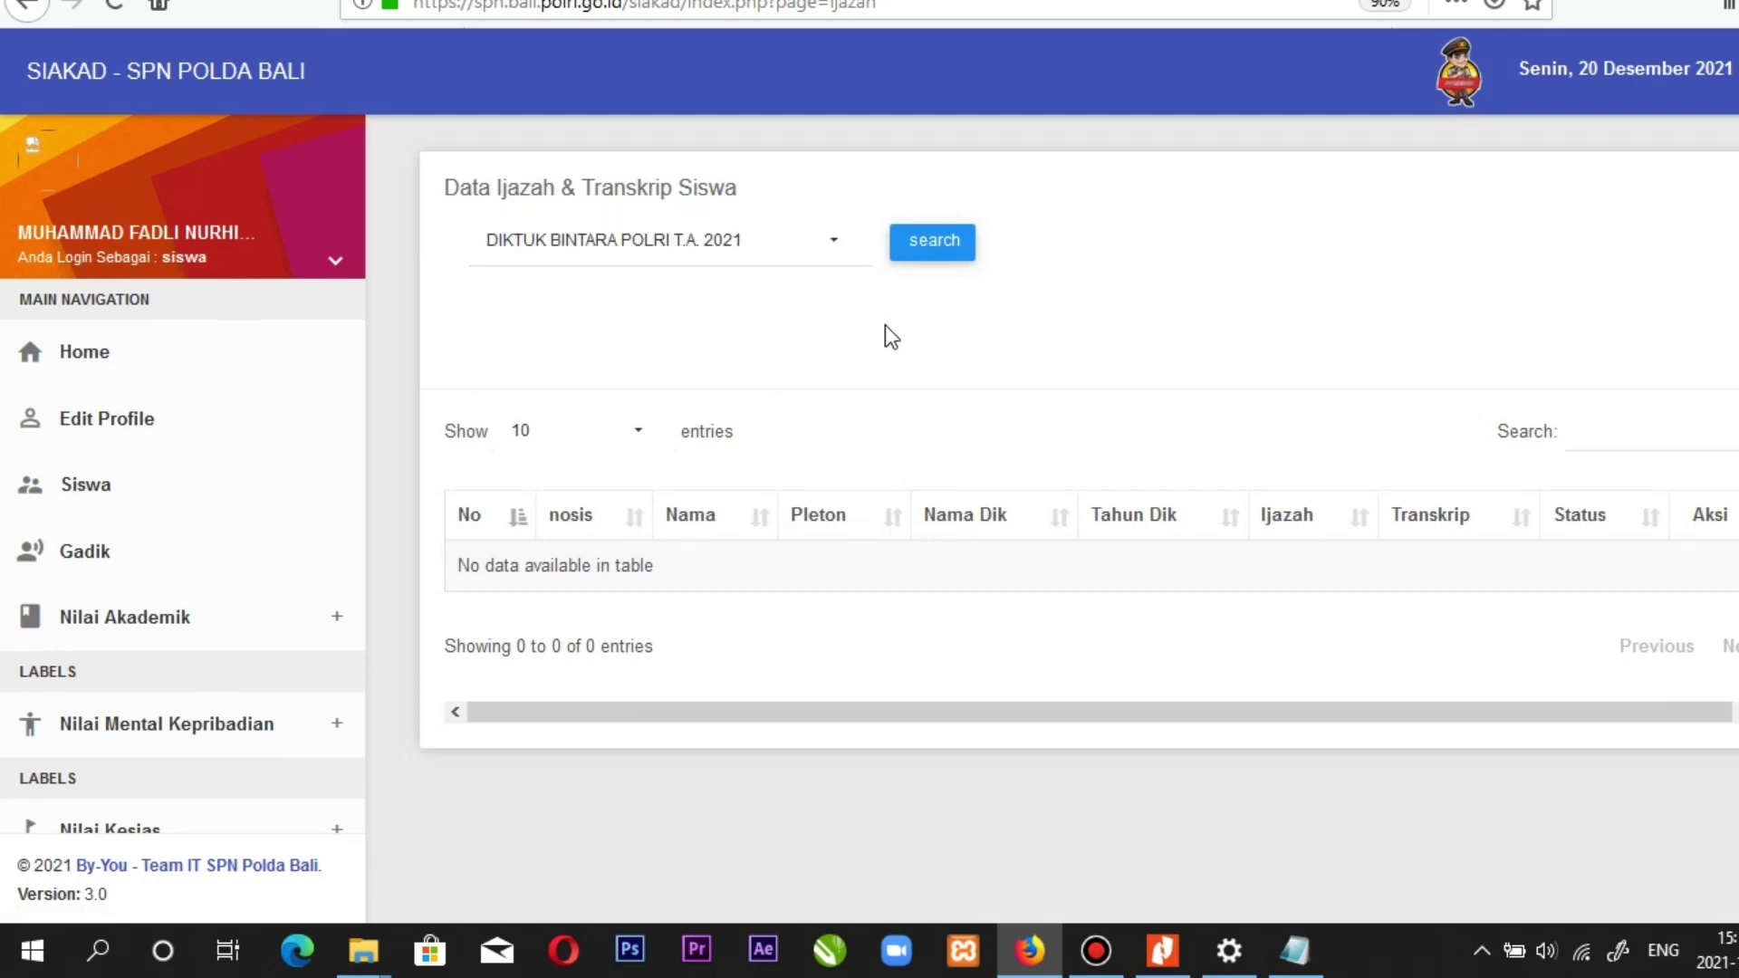
pyautogui.click(931, 246)
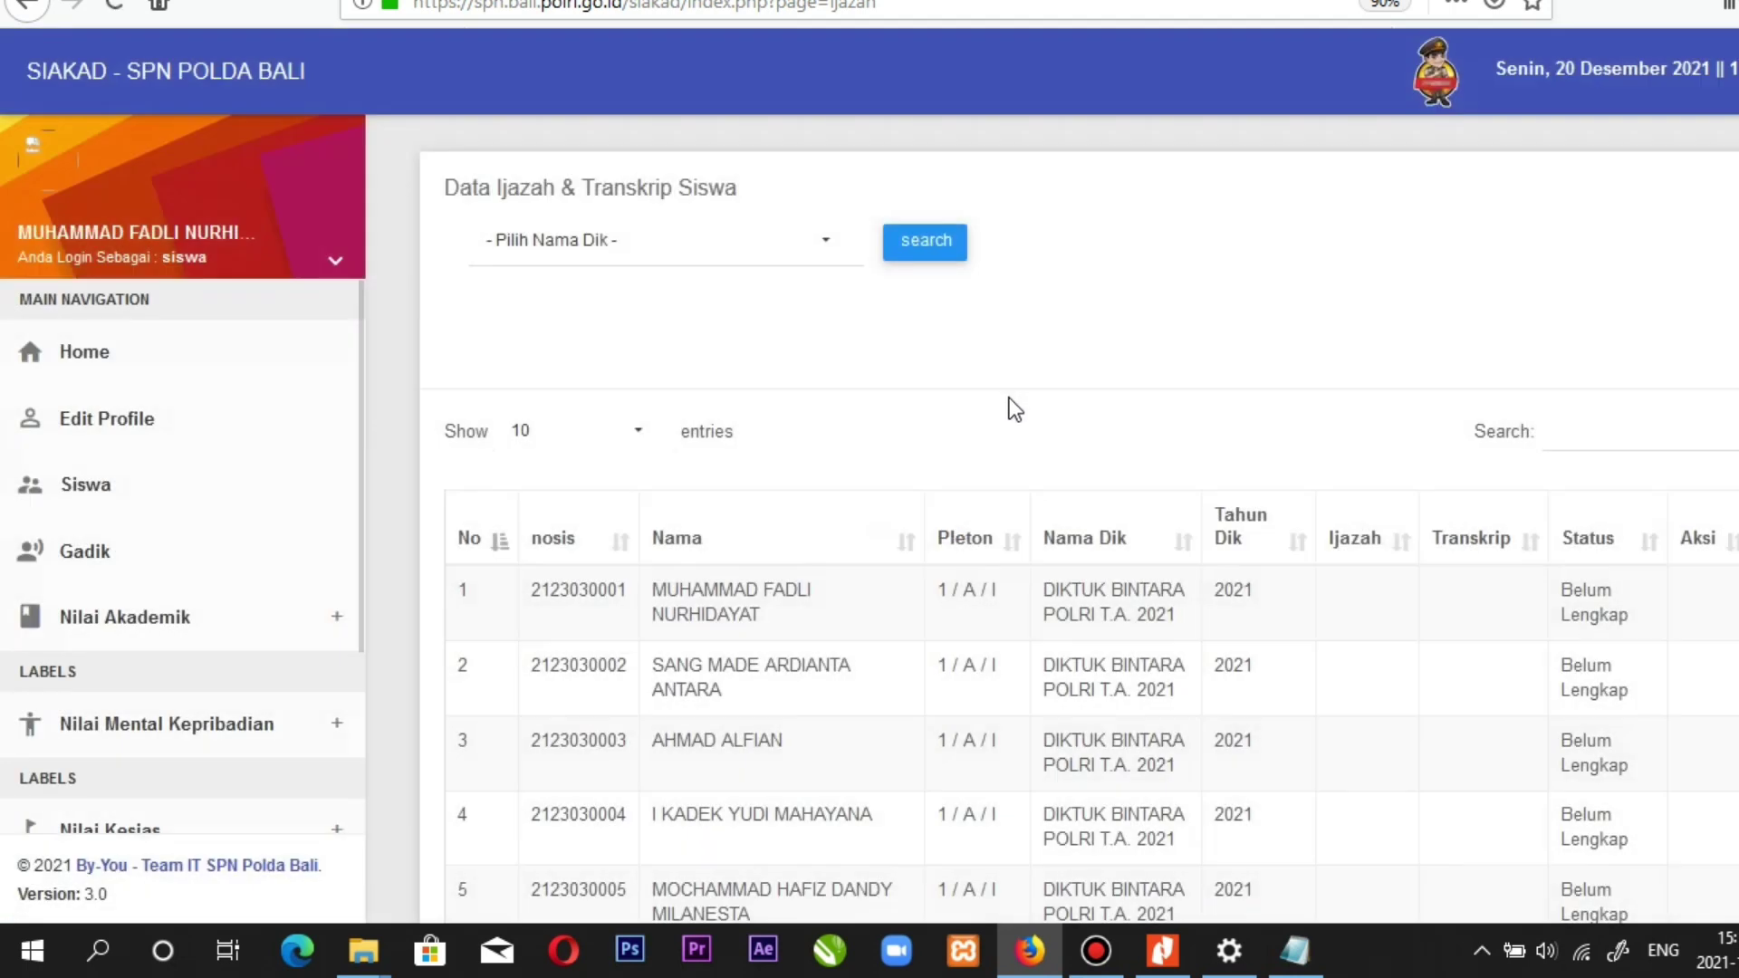
pyautogui.scroll(-4, 1009, 399)
pyautogui.scroll(-2, 1010, 399)
pyautogui.scroll(6, 1010, 399)
# Step: Search the data for DIKTUK BINTARA POLRI T.A. 2020 and review the Ijazah, Transkrip and Status columns down to the end of the list
pyautogui.click(612, 266)
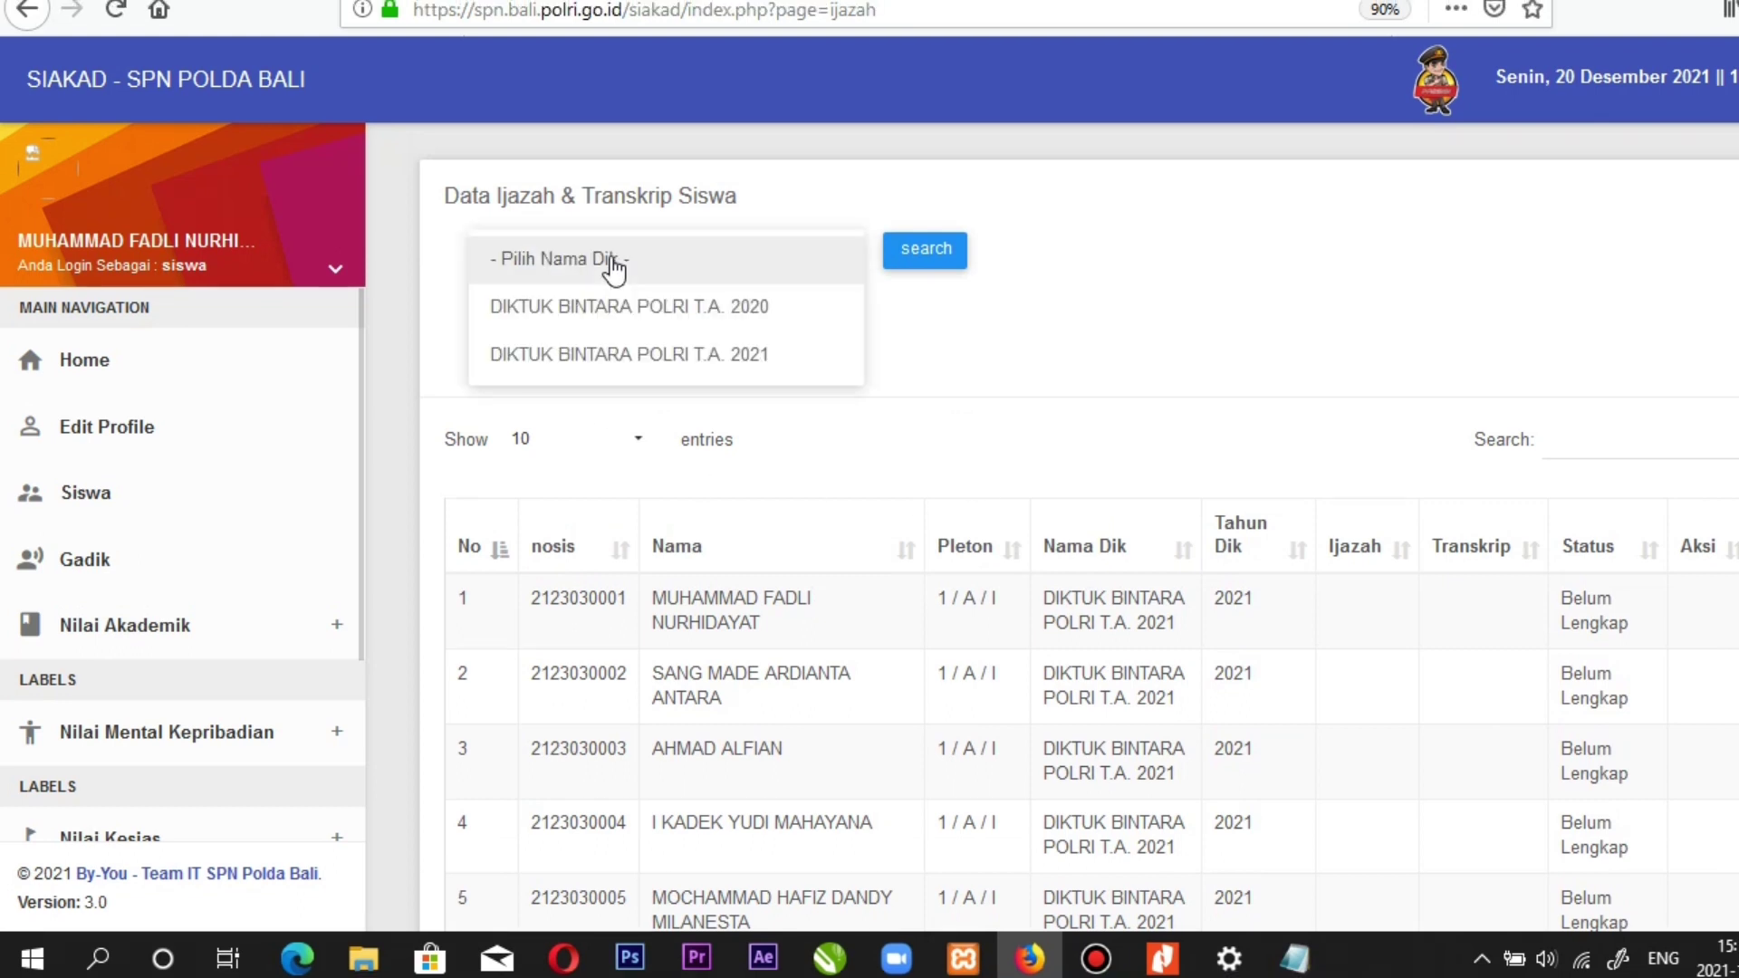
pyautogui.click(729, 312)
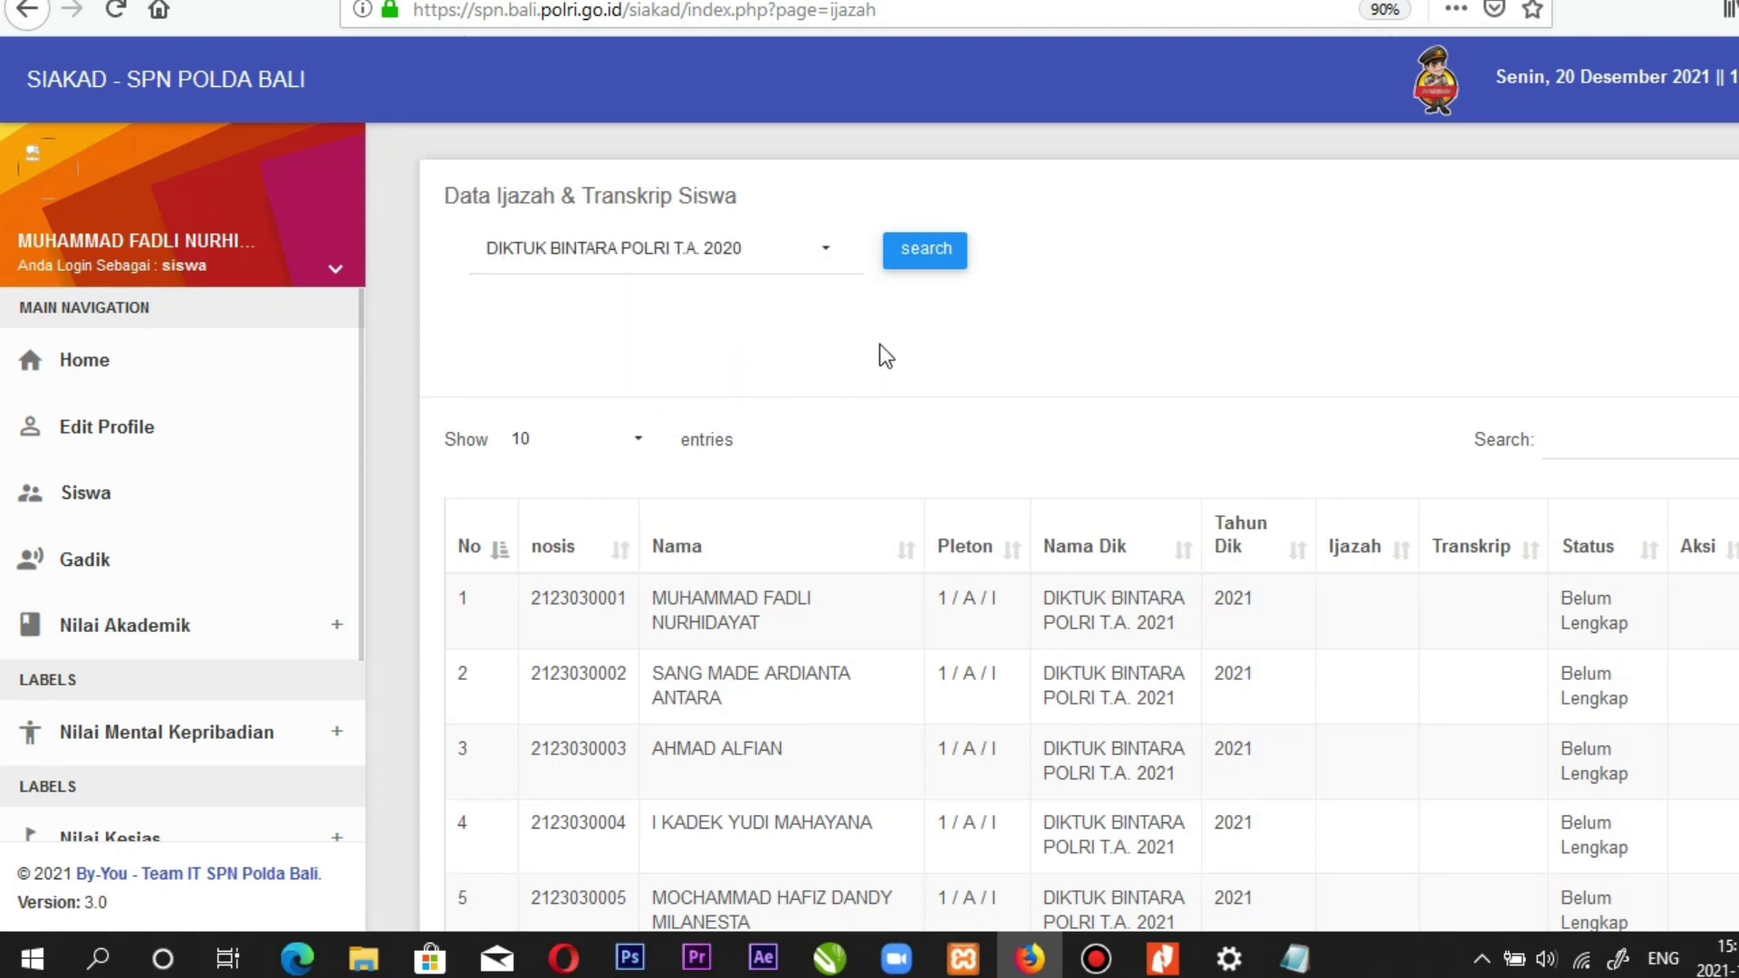
pyautogui.click(922, 250)
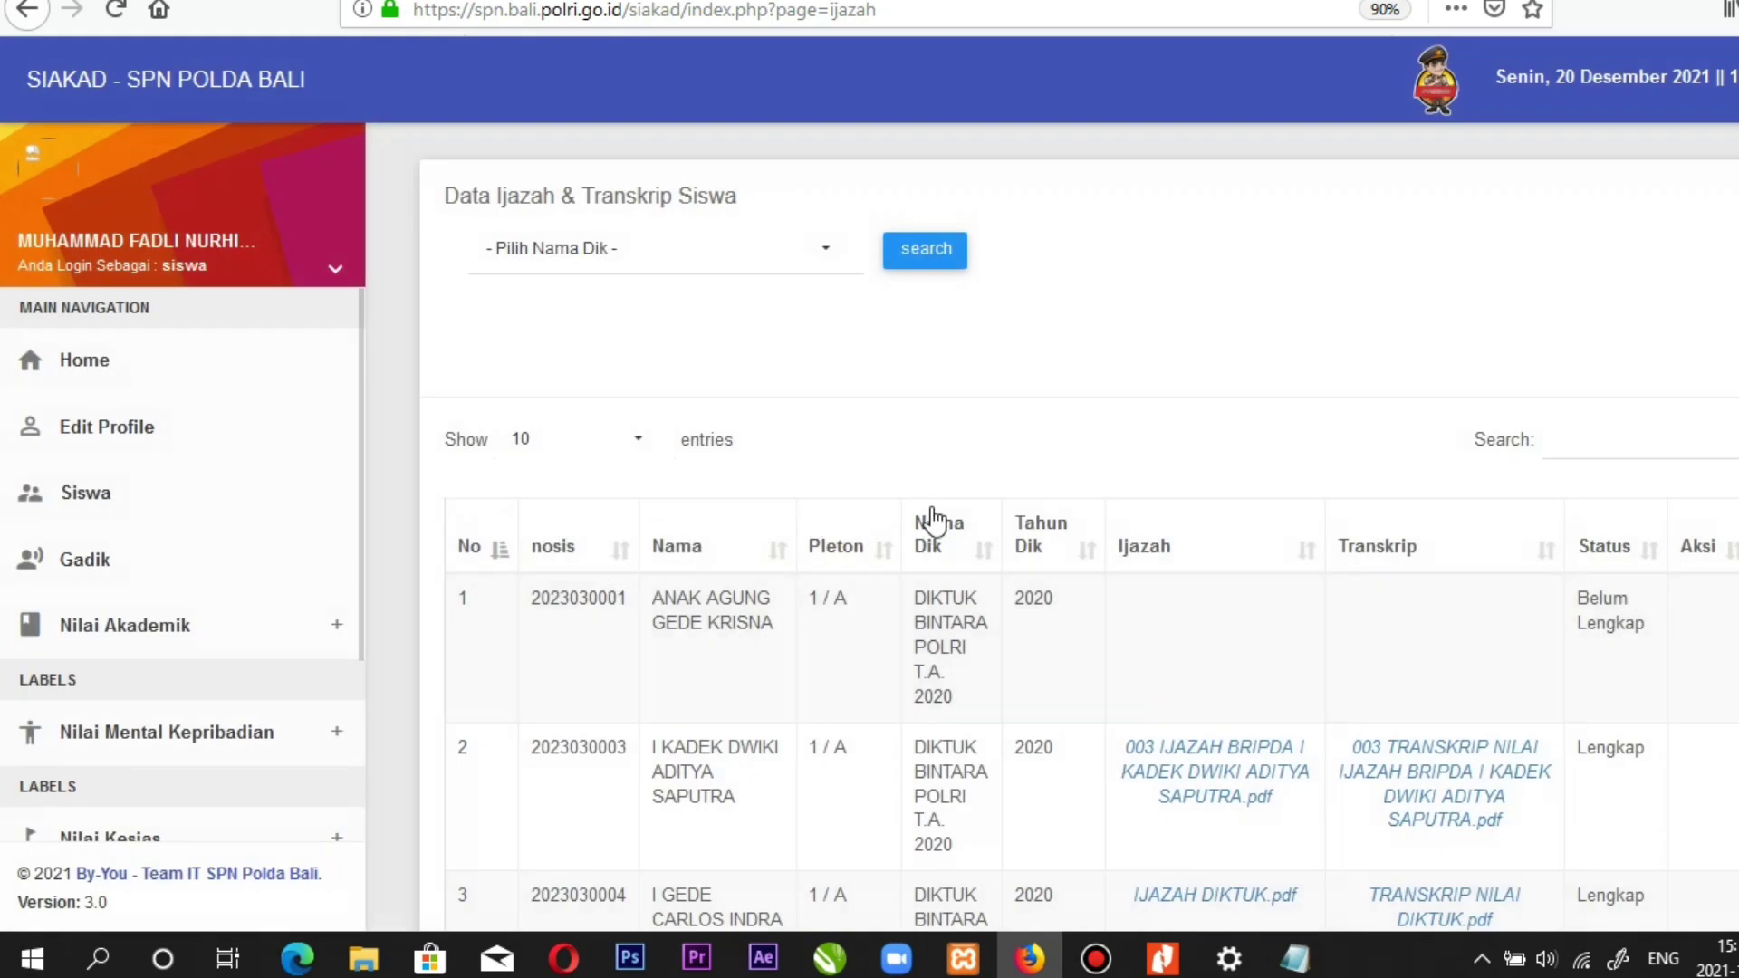
pyautogui.scroll(-6, 933, 521)
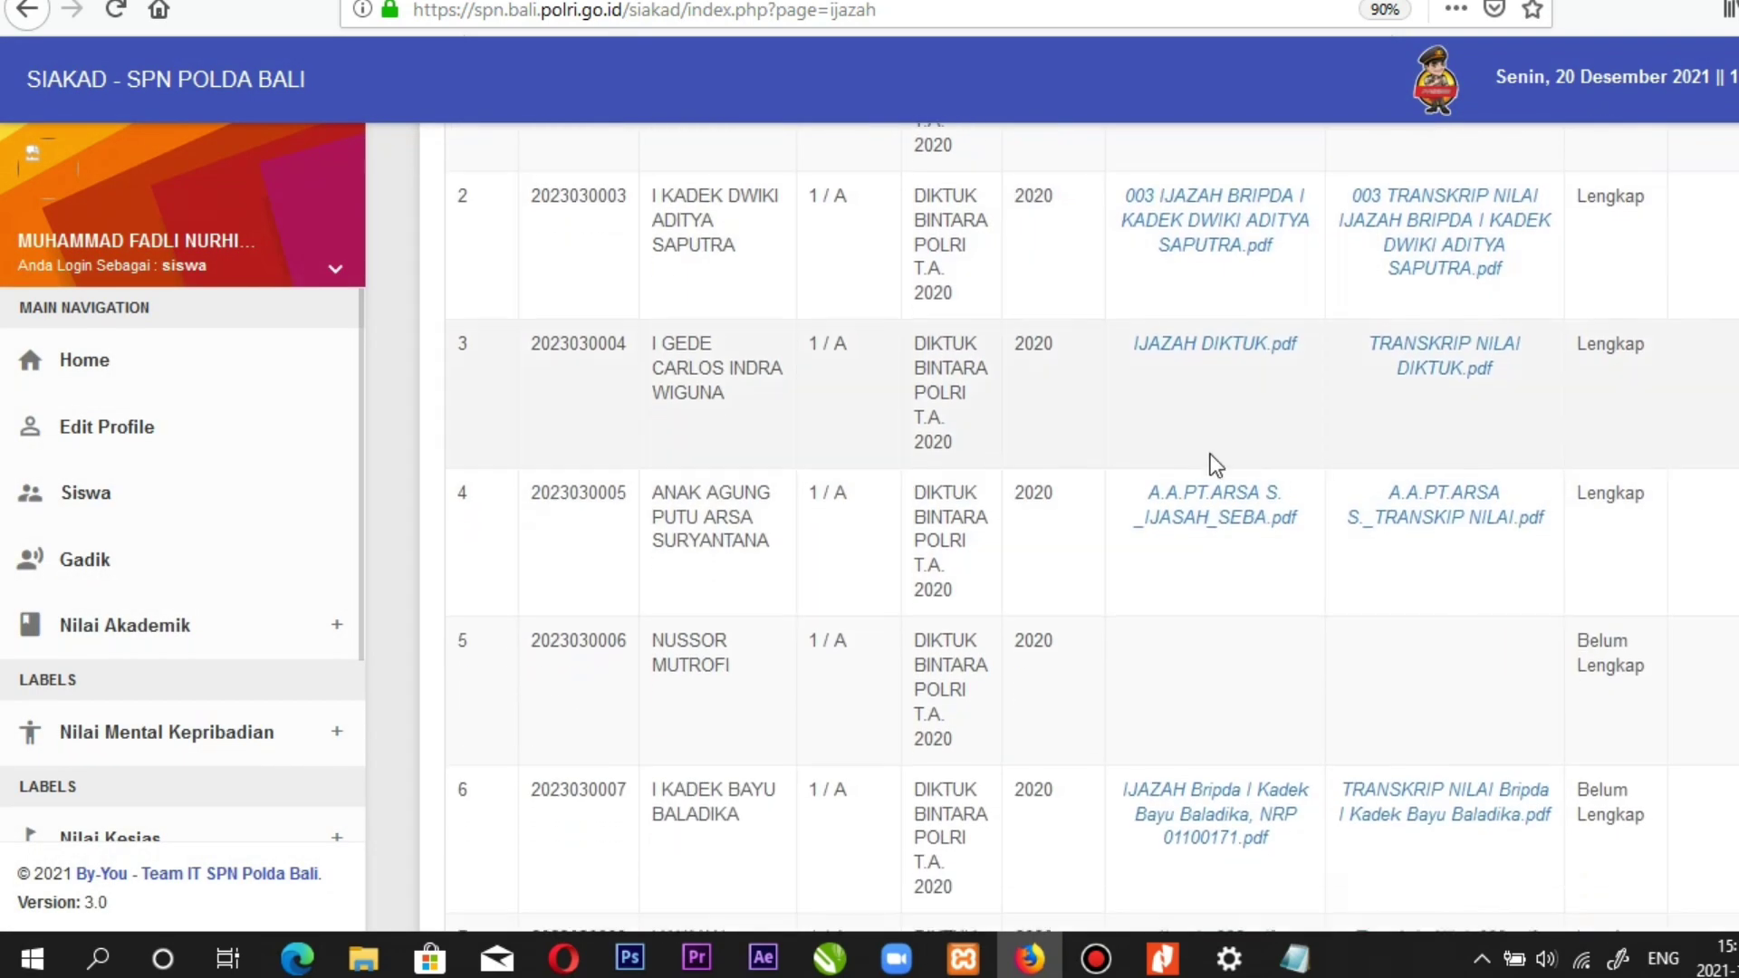
pyautogui.scroll(-1, 1210, 454)
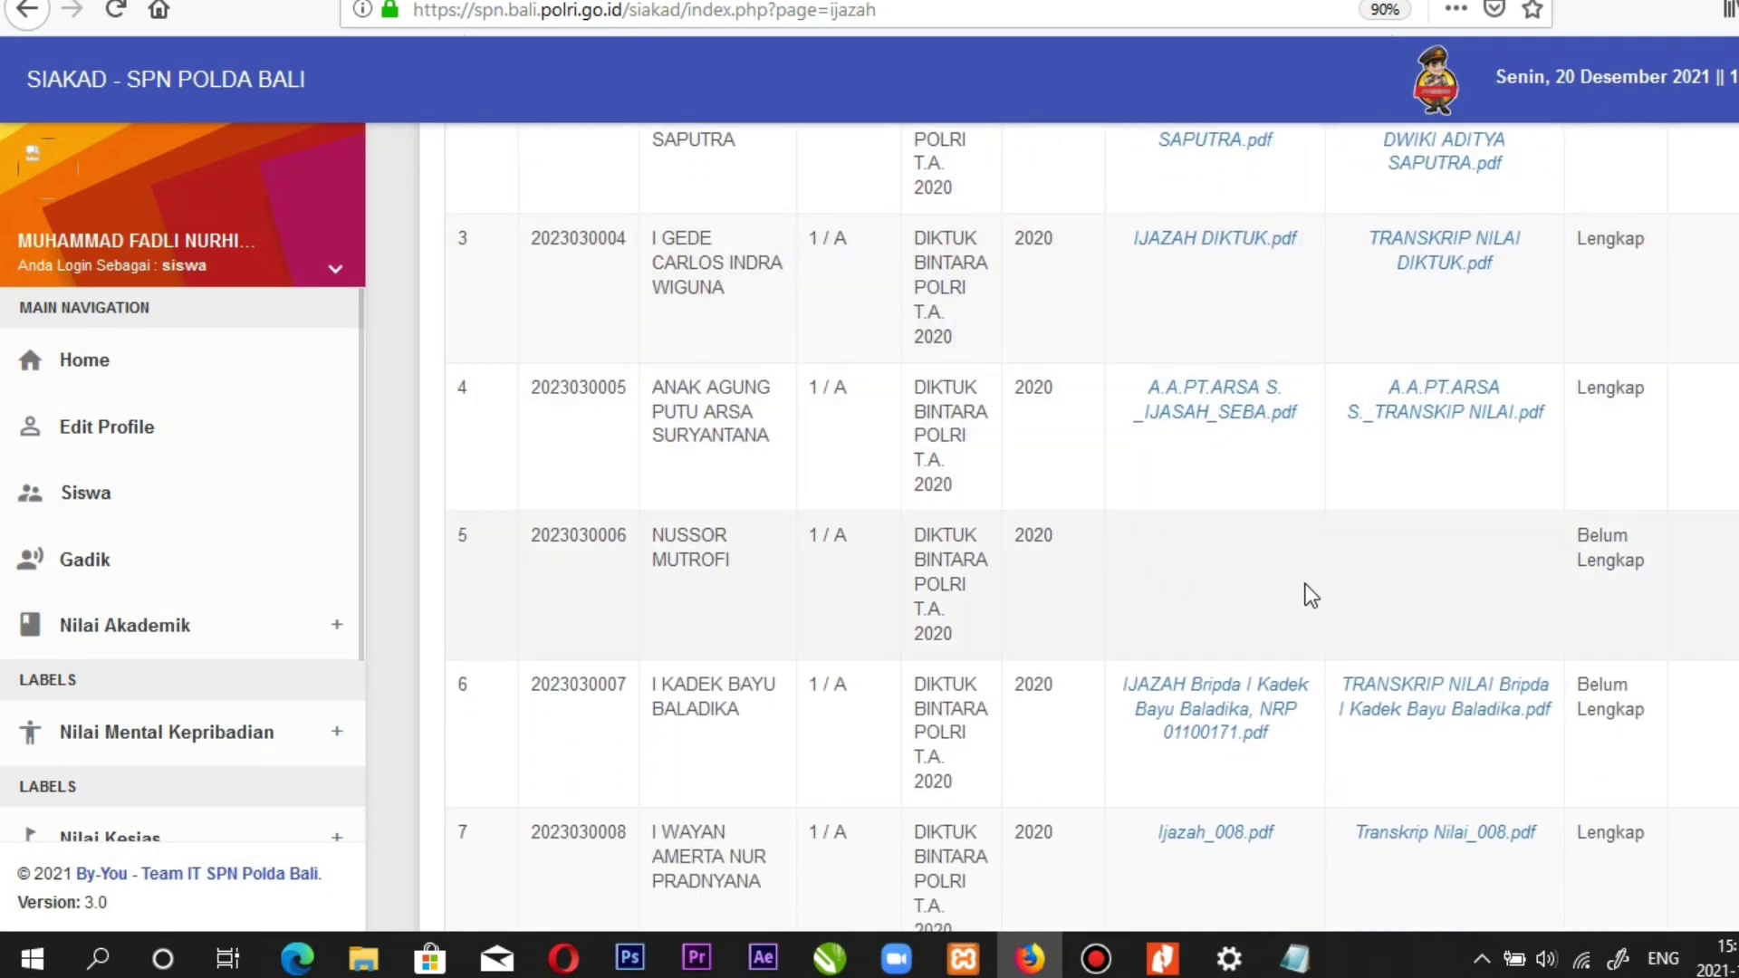
pyautogui.scroll(-3, 1311, 595)
pyautogui.scroll(-3, 1219, 594)
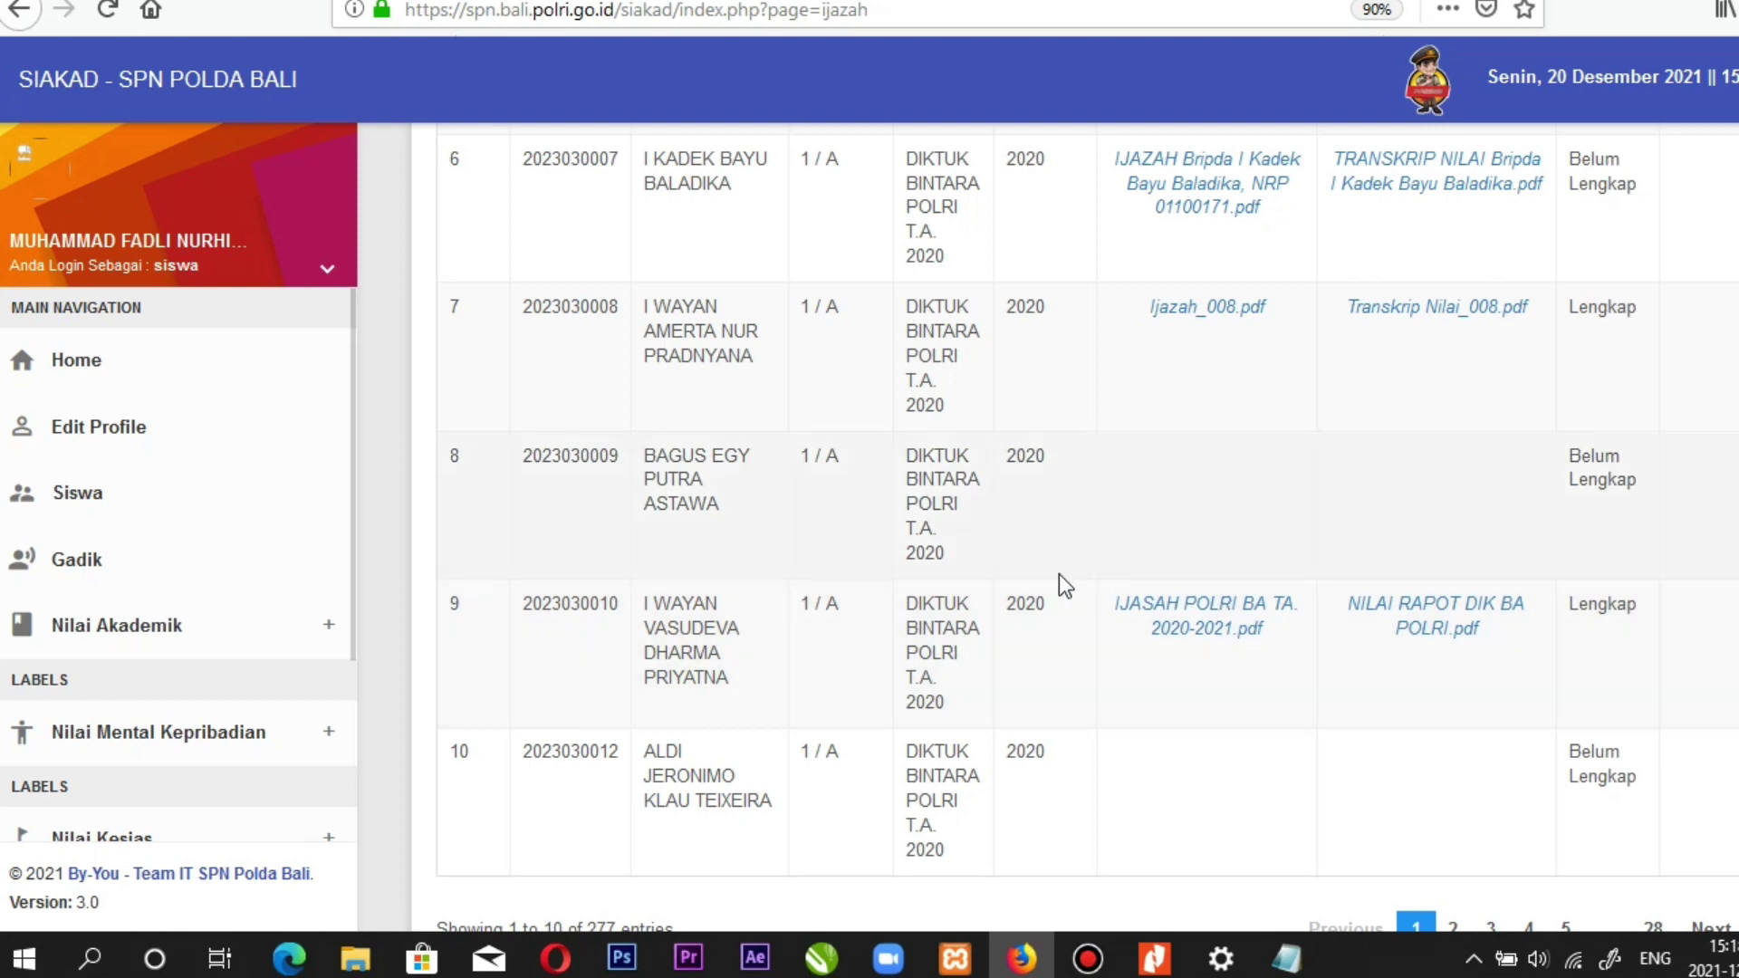
pyautogui.scroll(-2, 1095, 583)
pyautogui.scroll(15, 1095, 567)
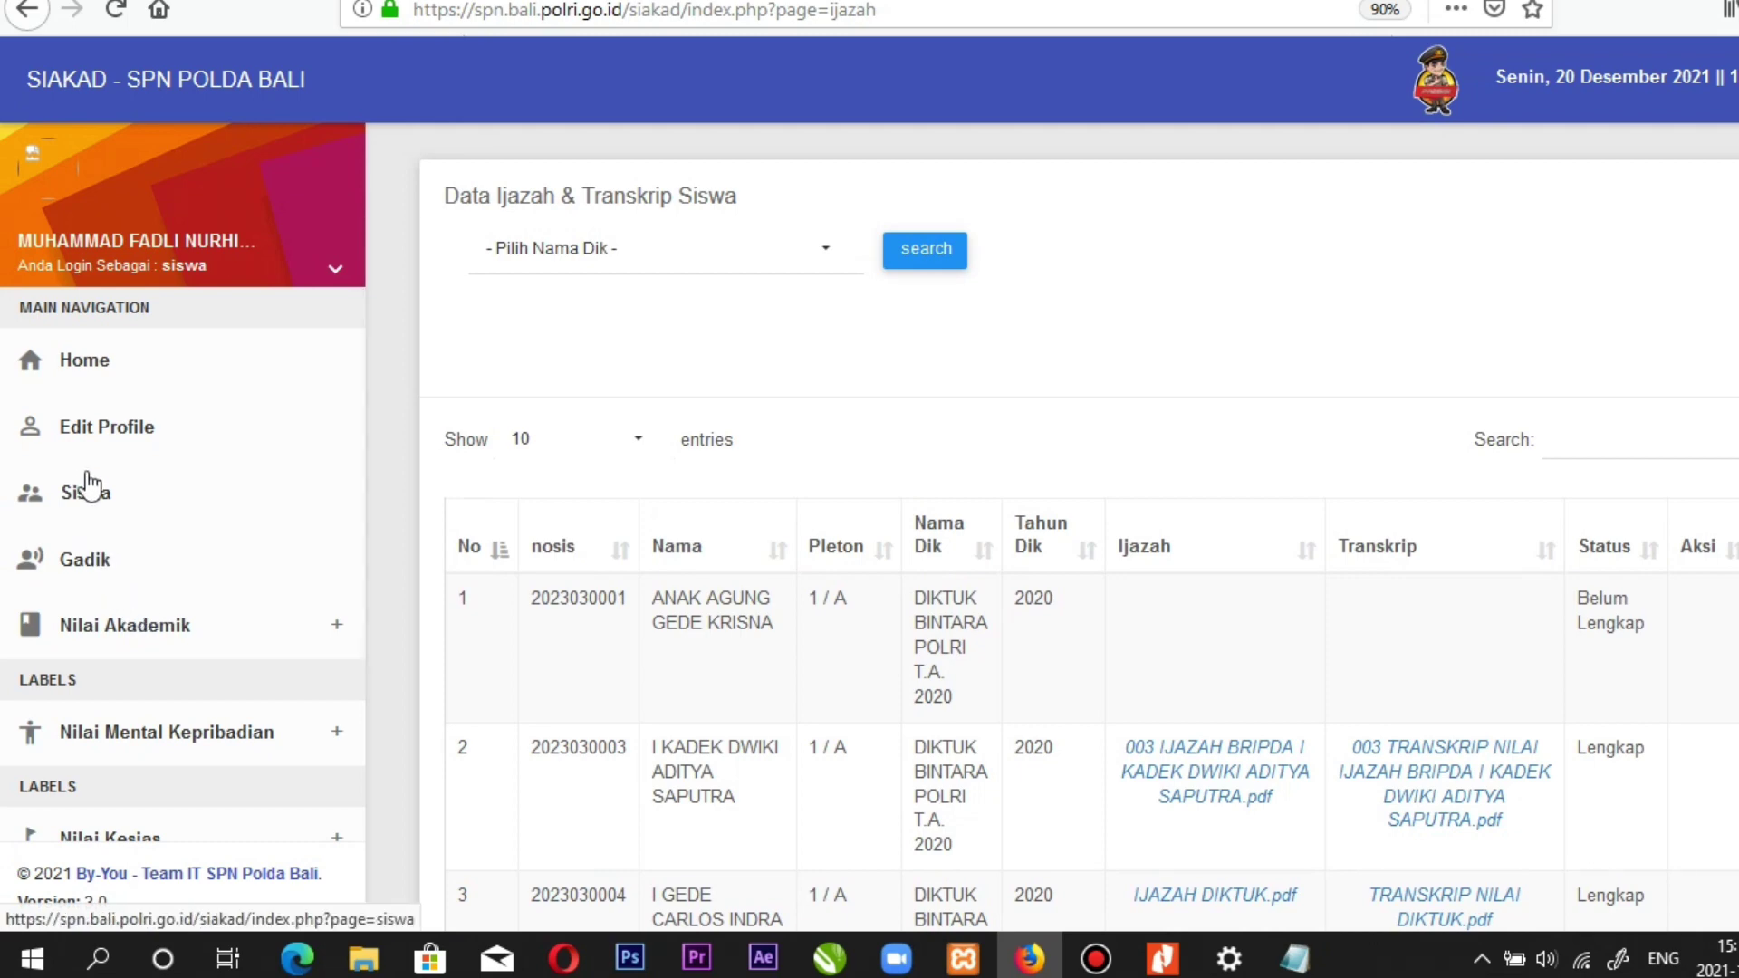
# Step: Open the Edit Profile page and review the personal data form down to the Ganti Foto field
pyautogui.click(118, 431)
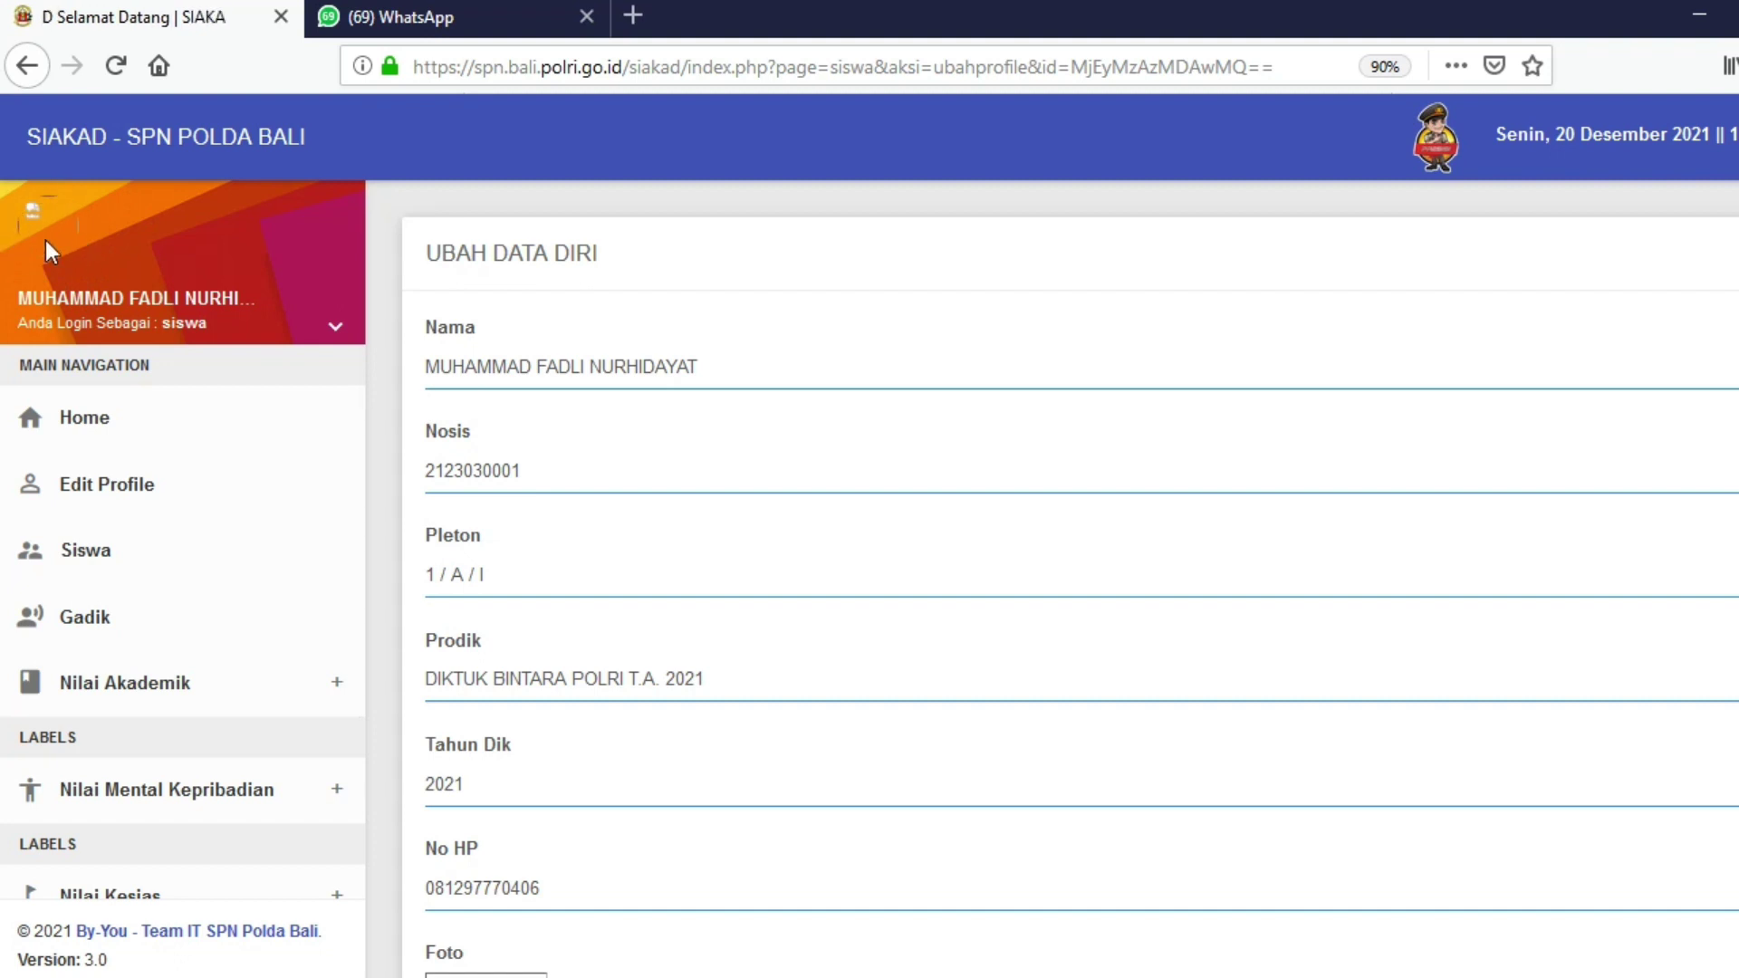
pyautogui.scroll(-3, 628, 533)
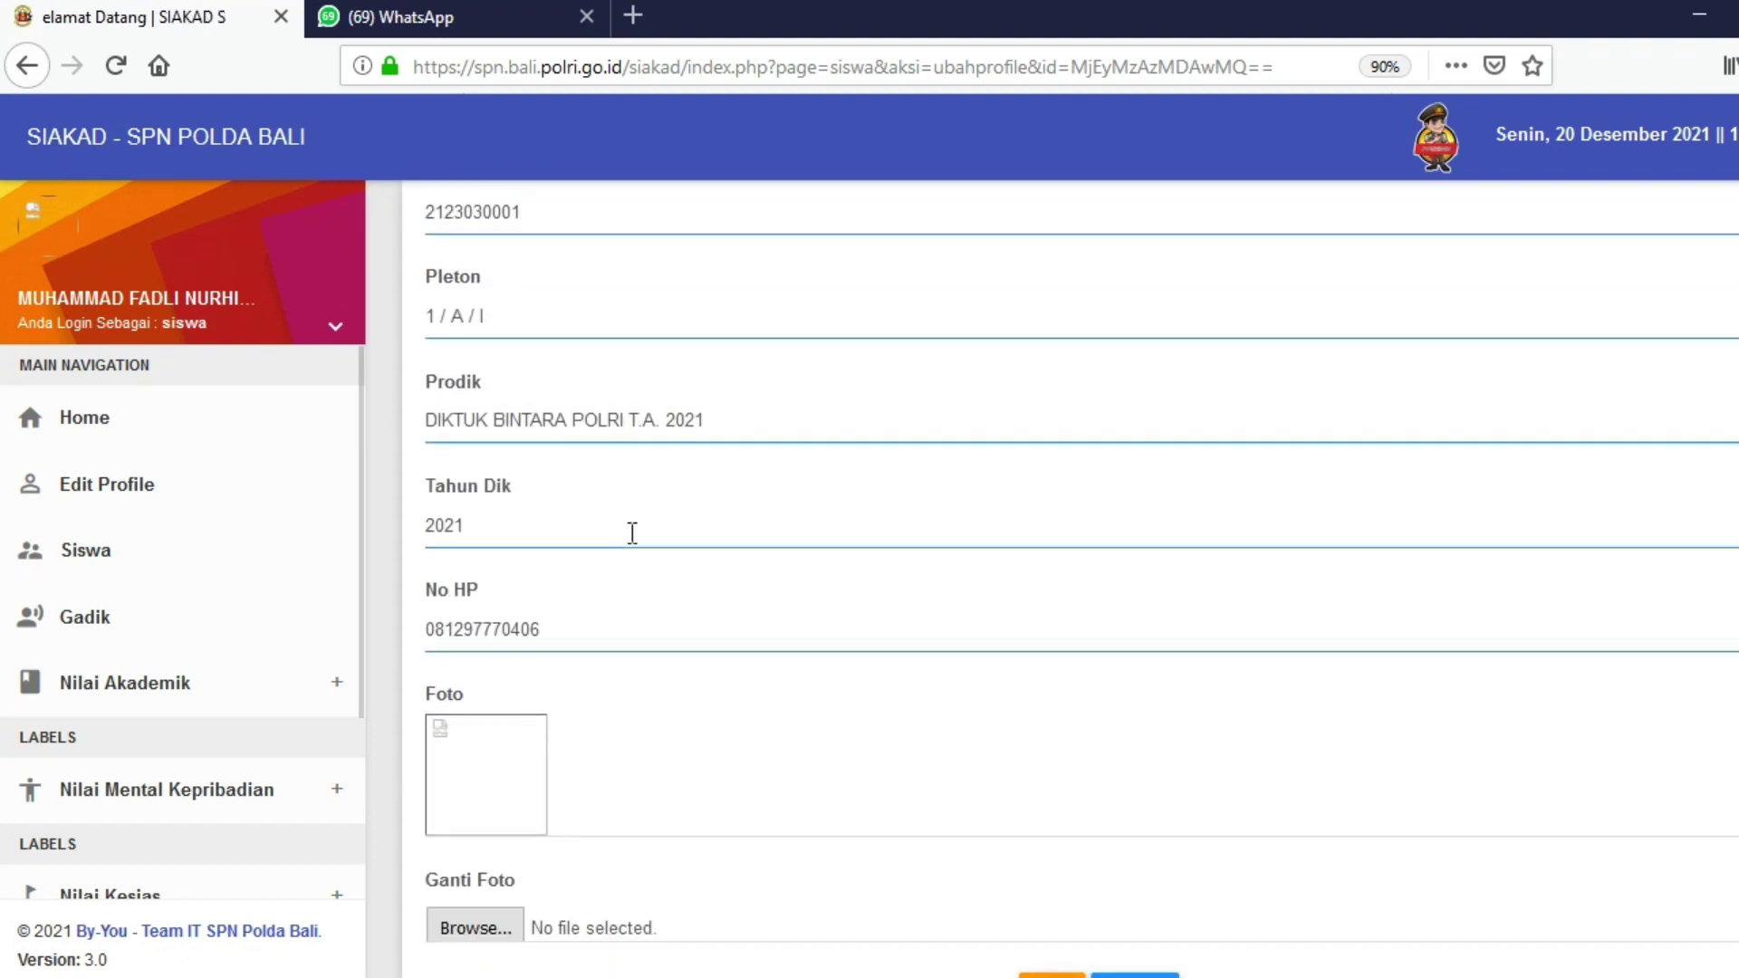
pyautogui.scroll(-1, 632, 533)
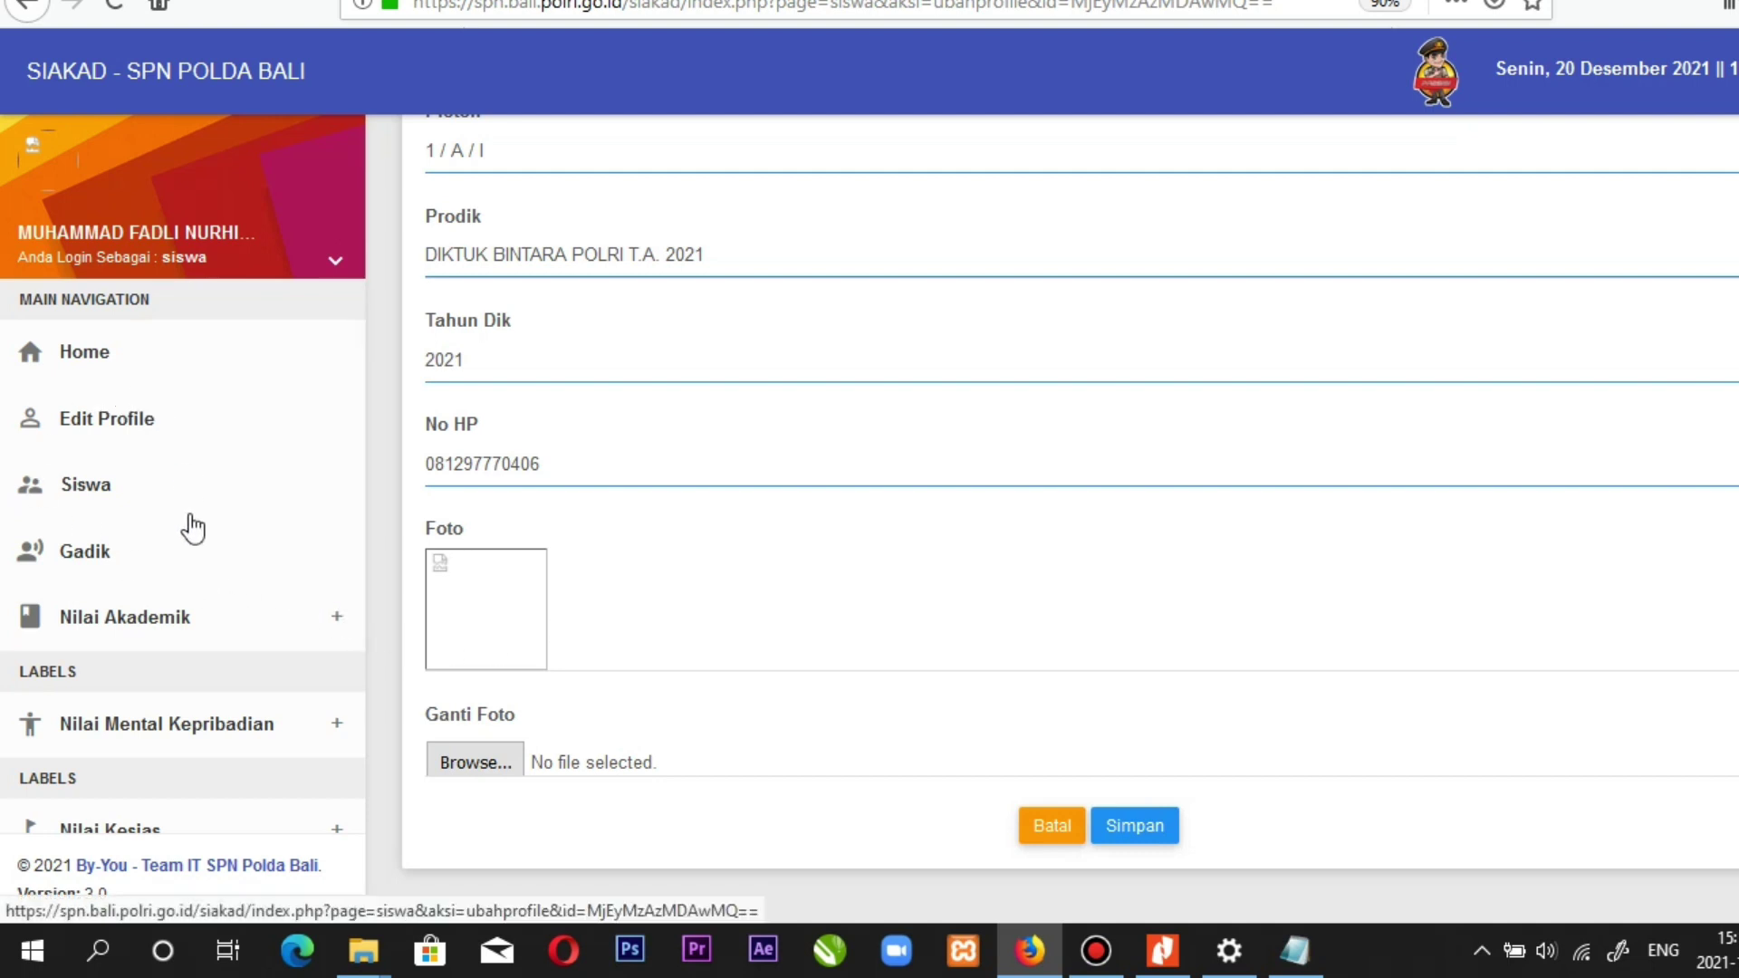
# Step: Expand Nilai Akademik with its Nilai Mapel entries and open the Nilai Outbound + Latnis + Iatja page
pyautogui.click(188, 623)
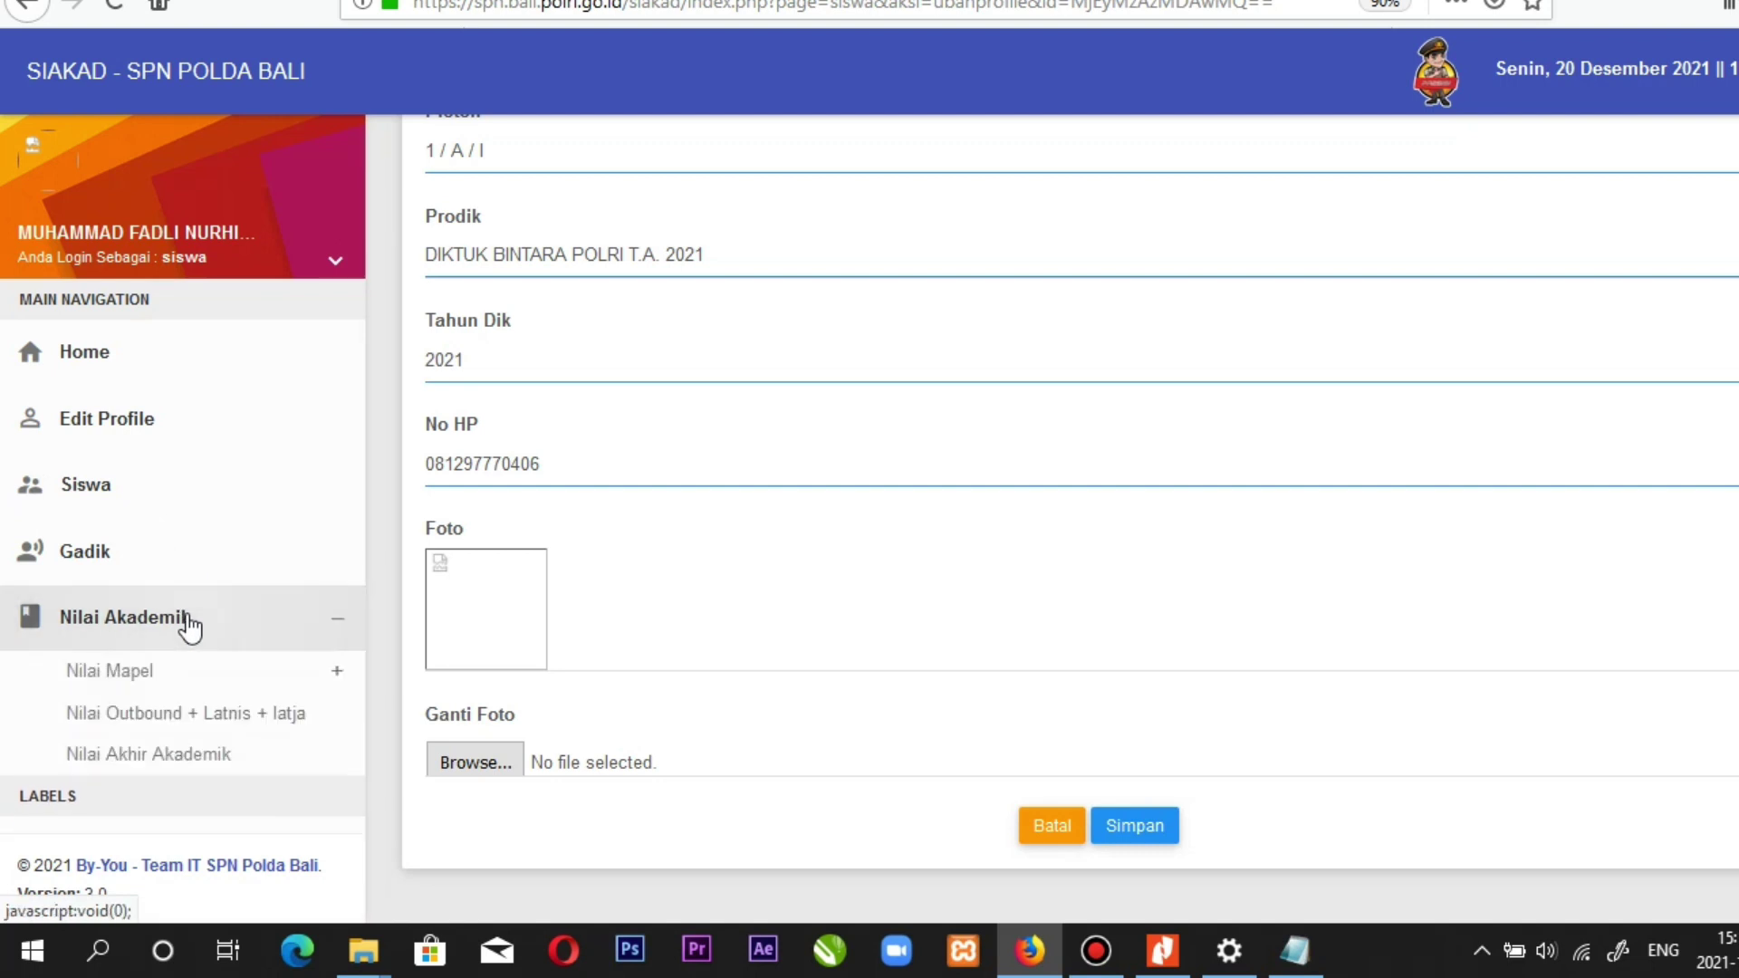
pyautogui.click(202, 677)
pyautogui.scroll(-3, 204, 679)
pyautogui.scroll(-1, 204, 678)
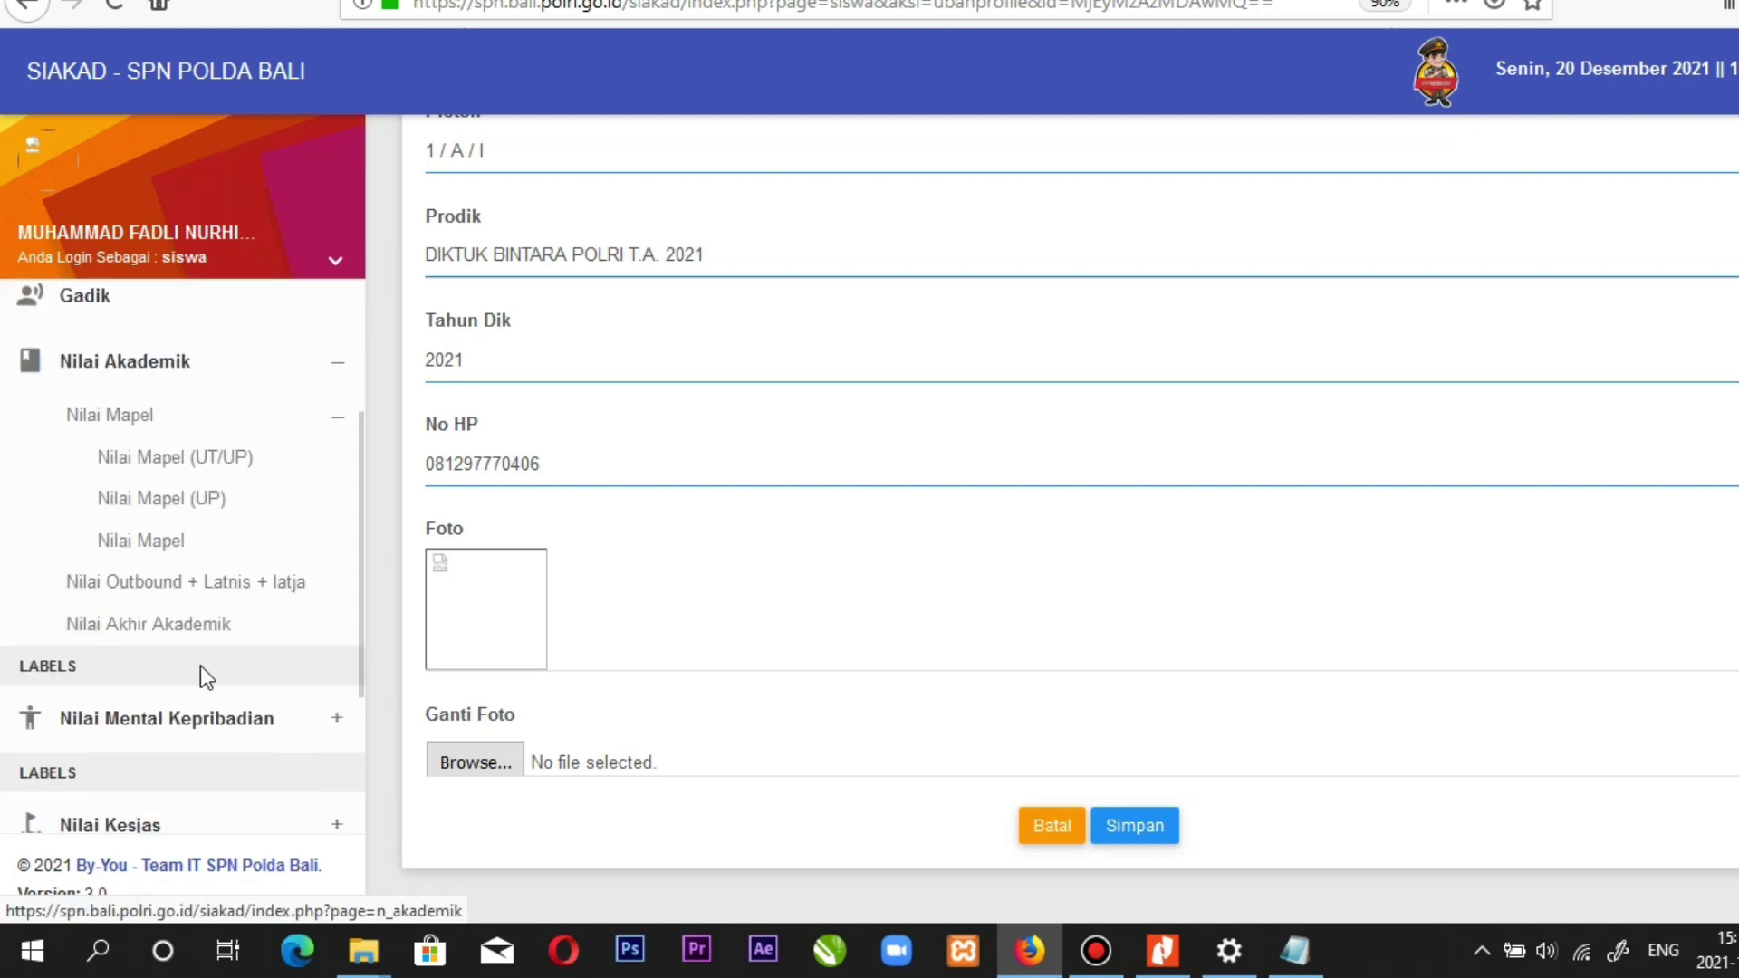
pyautogui.click(204, 583)
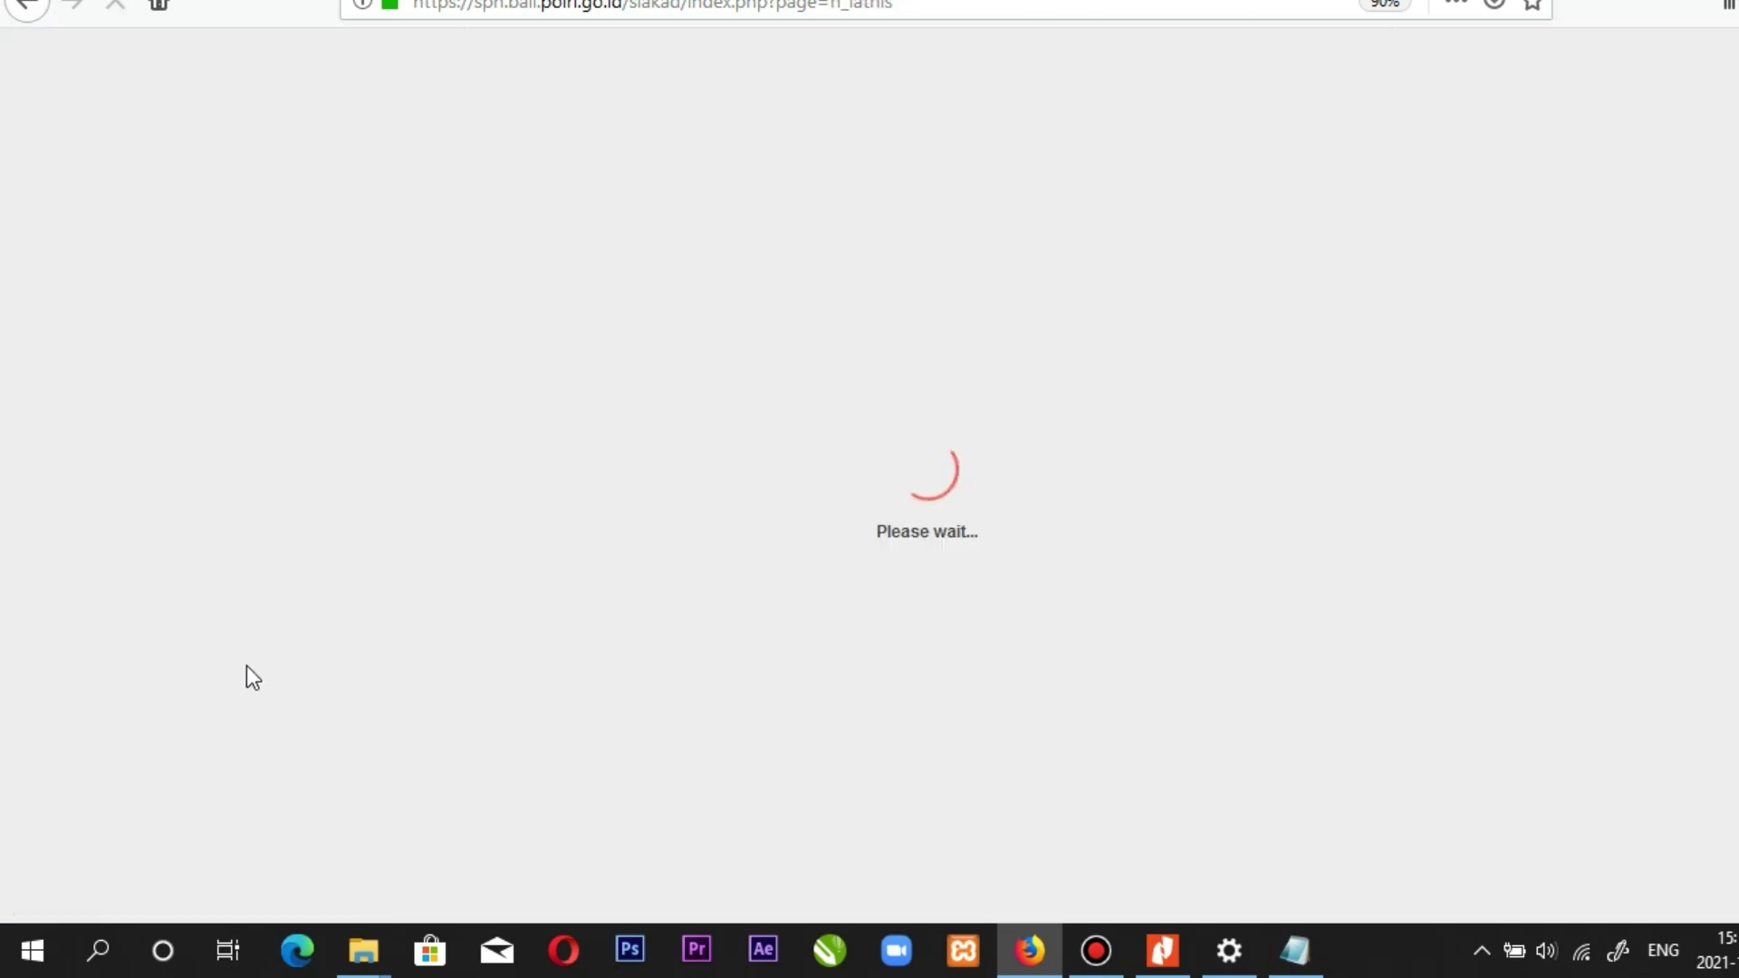
# Step: Expand the Nilai Akademik entries again and show the Nama Dik choices for the Outbound, Latnis and Latja grades
pyautogui.scroll(-1, 181, 580)
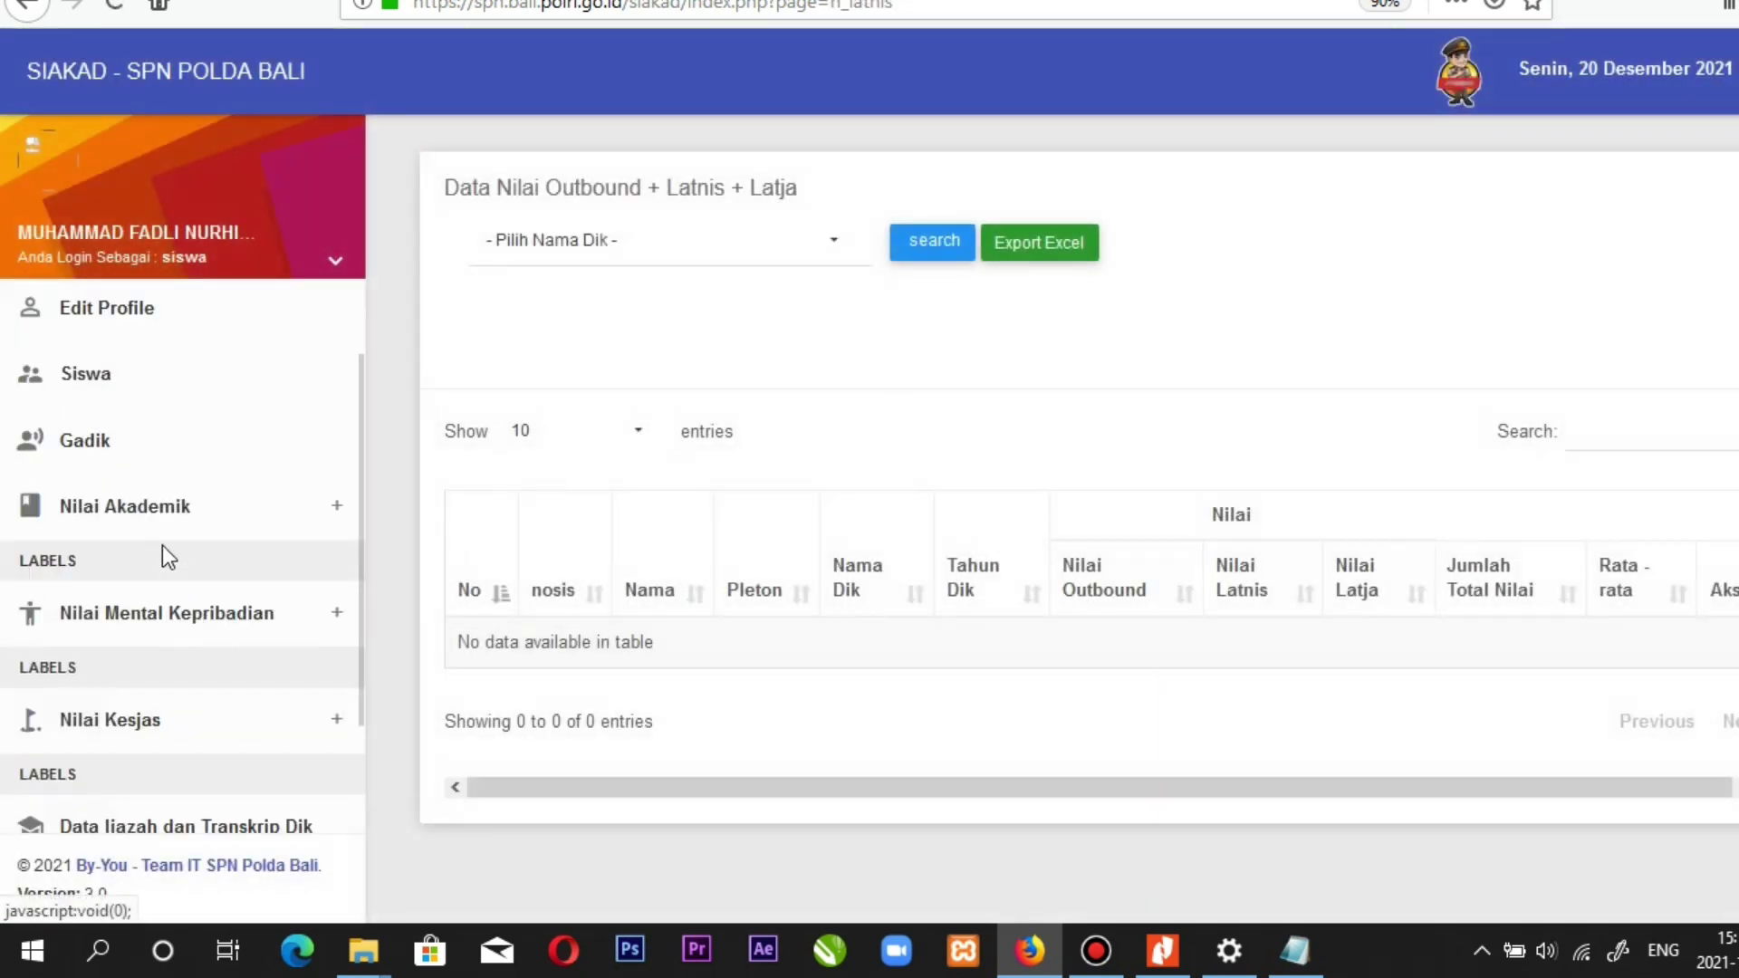
pyautogui.click(161, 512)
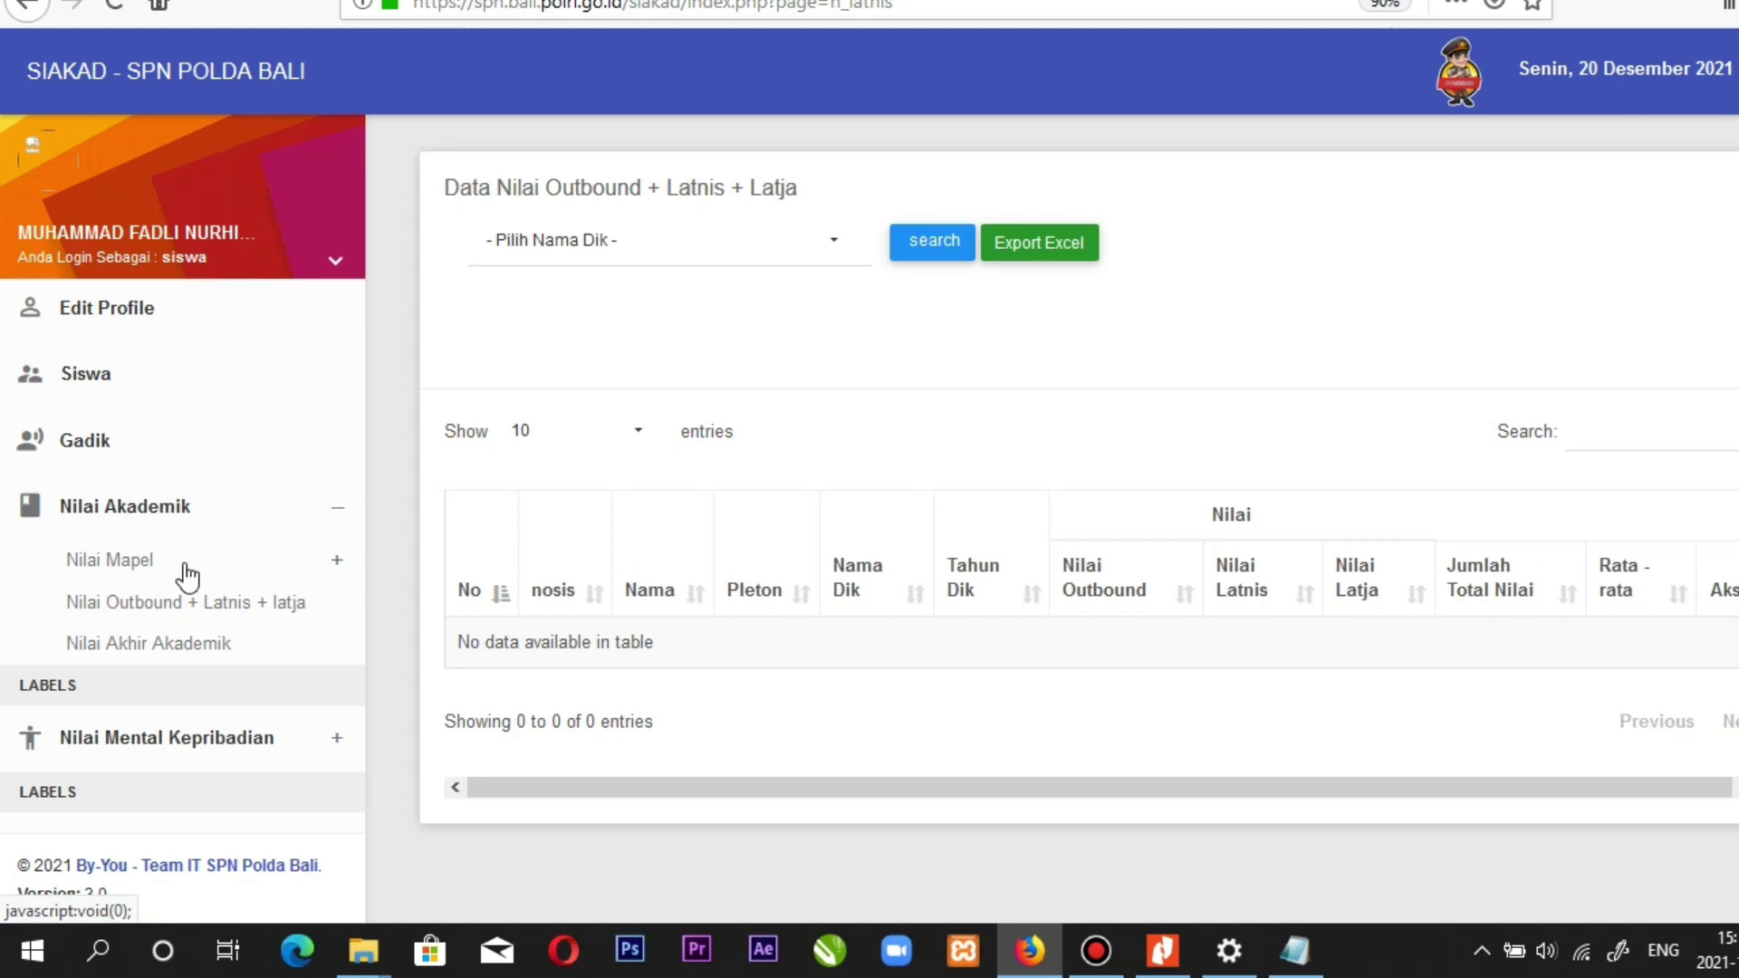
pyautogui.scroll(-2, 182, 566)
pyautogui.scroll(3, 178, 649)
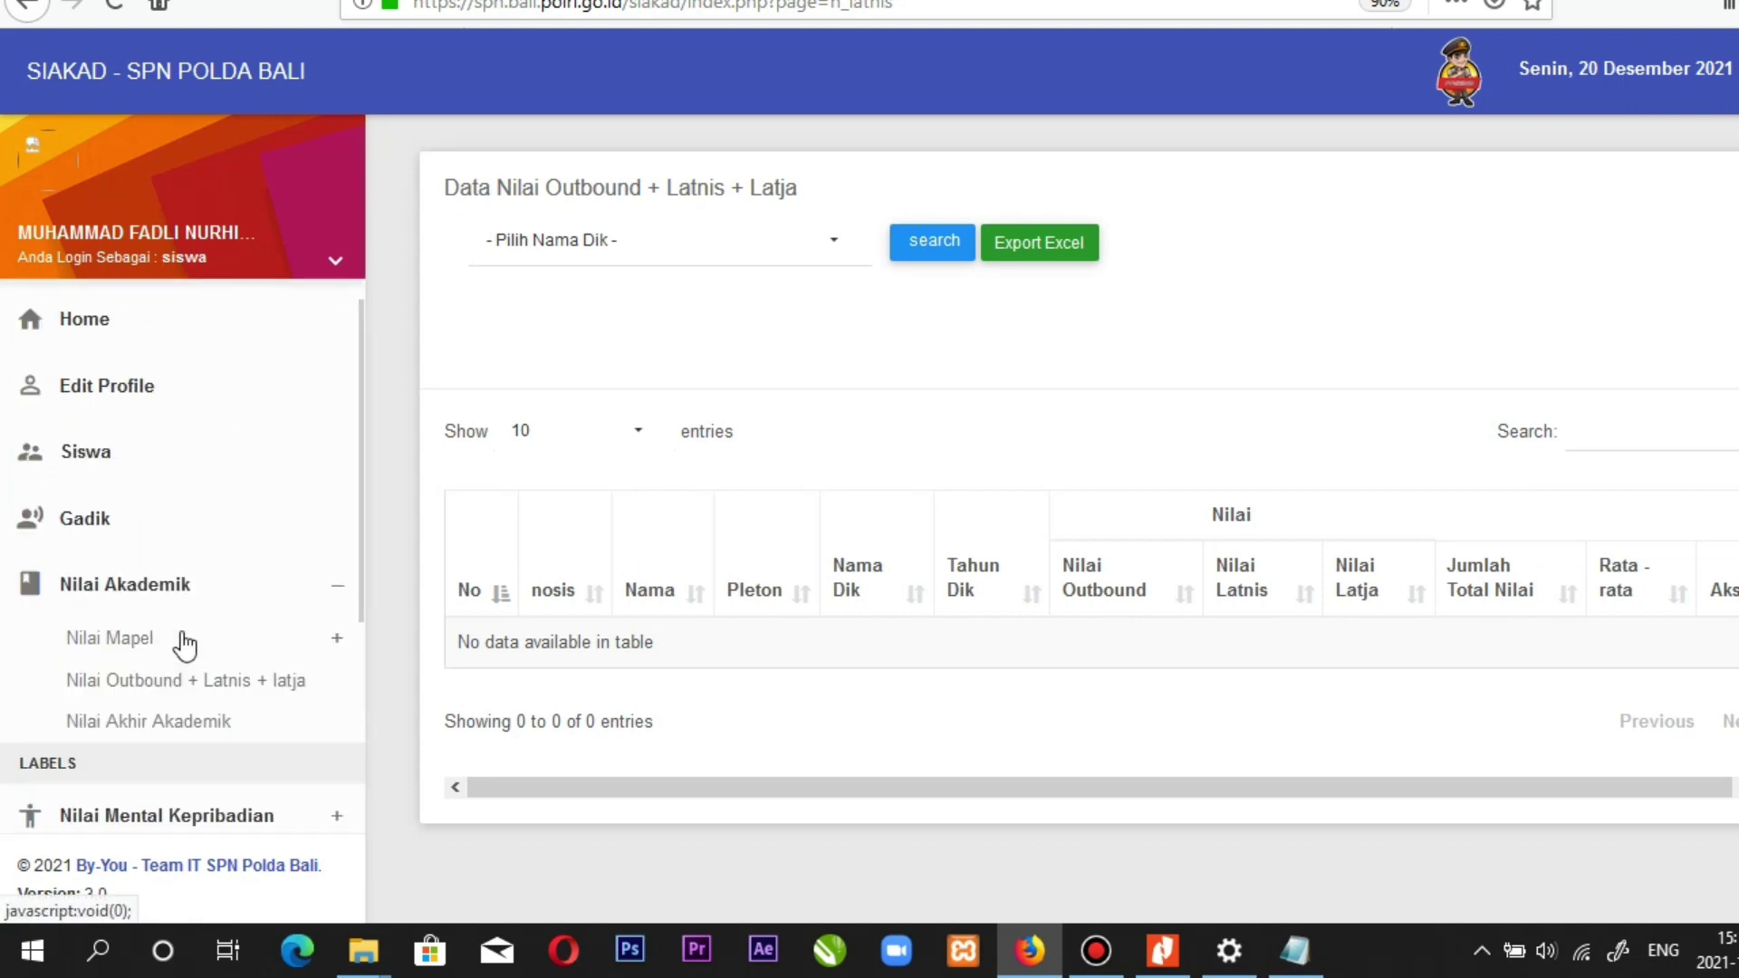
pyautogui.click(616, 290)
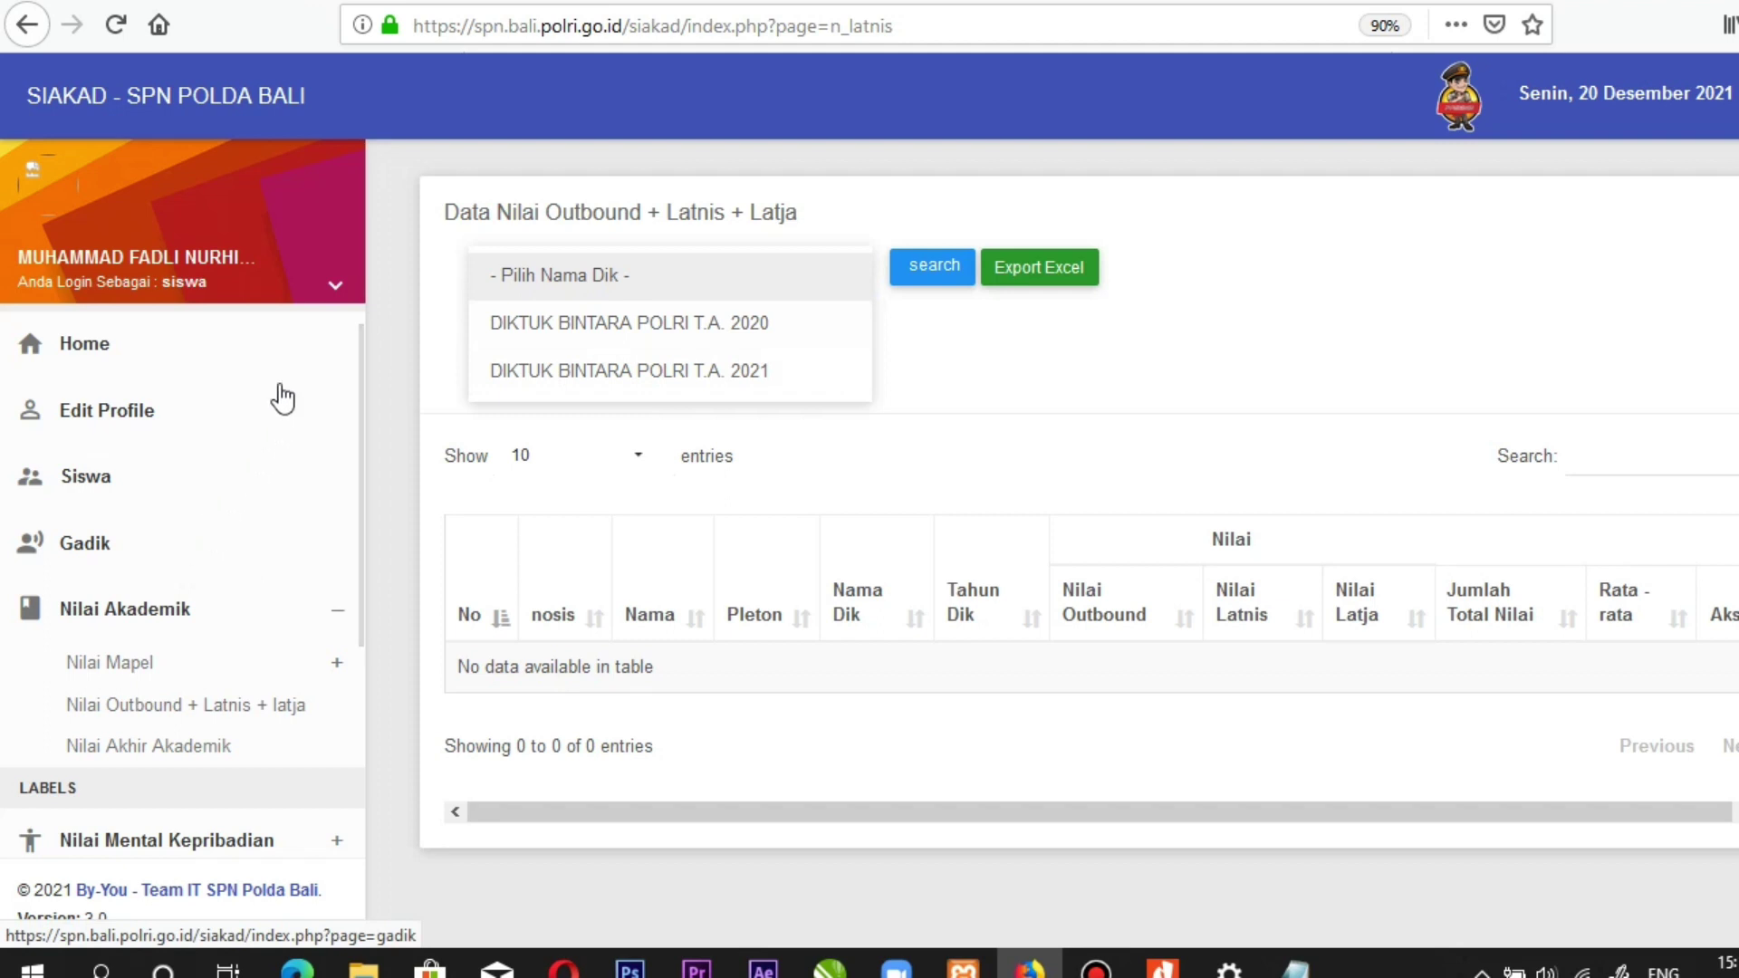
# Step: Log out of the SIAKAD student account and dismiss the saved-login suggestions on the sign-in page
pyautogui.click(335, 286)
pyautogui.click(288, 419)
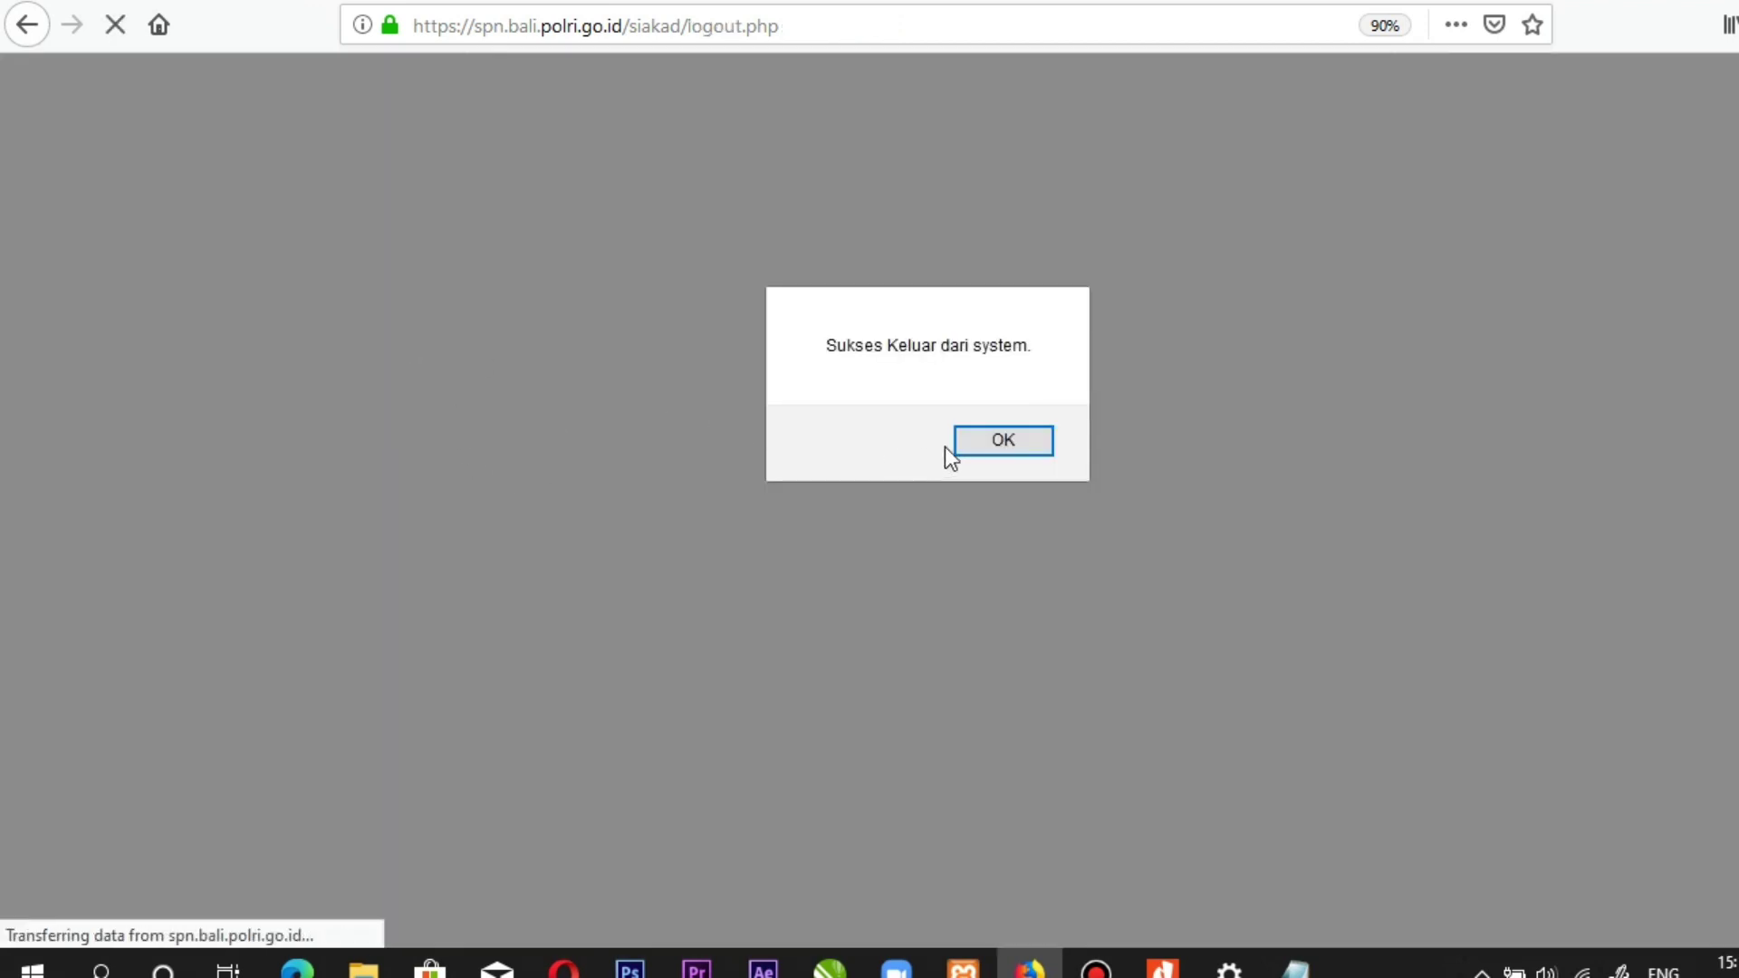
pyautogui.click(988, 449)
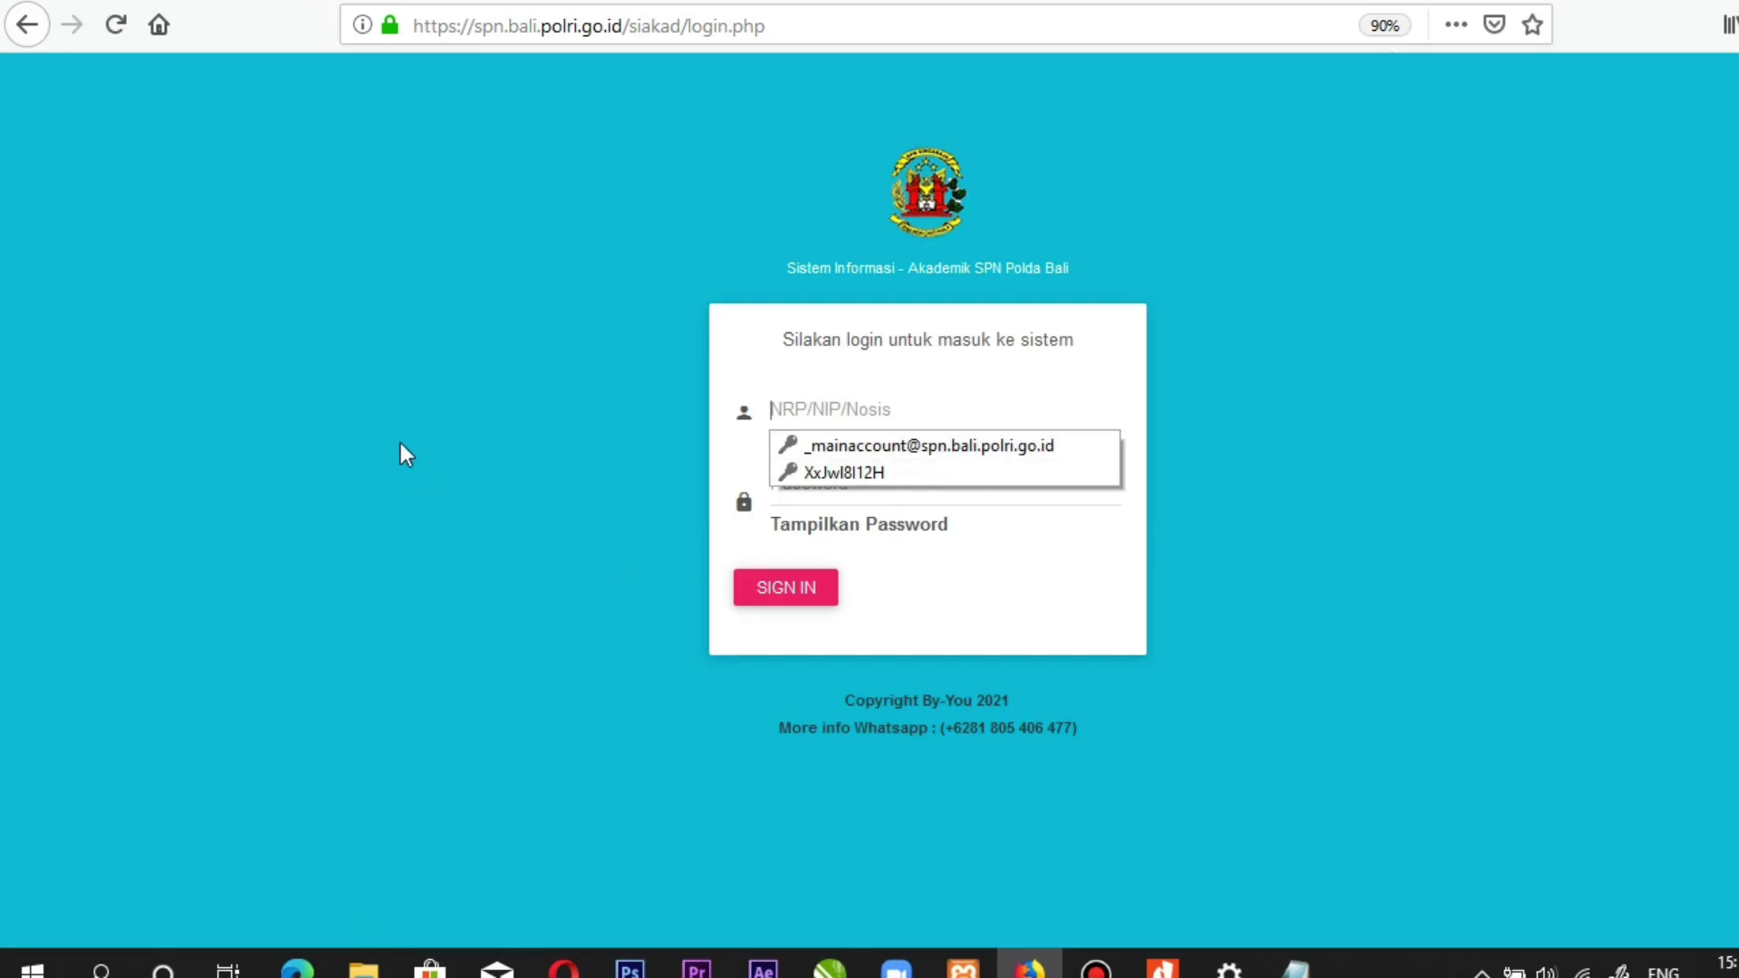
pyautogui.click(399, 410)
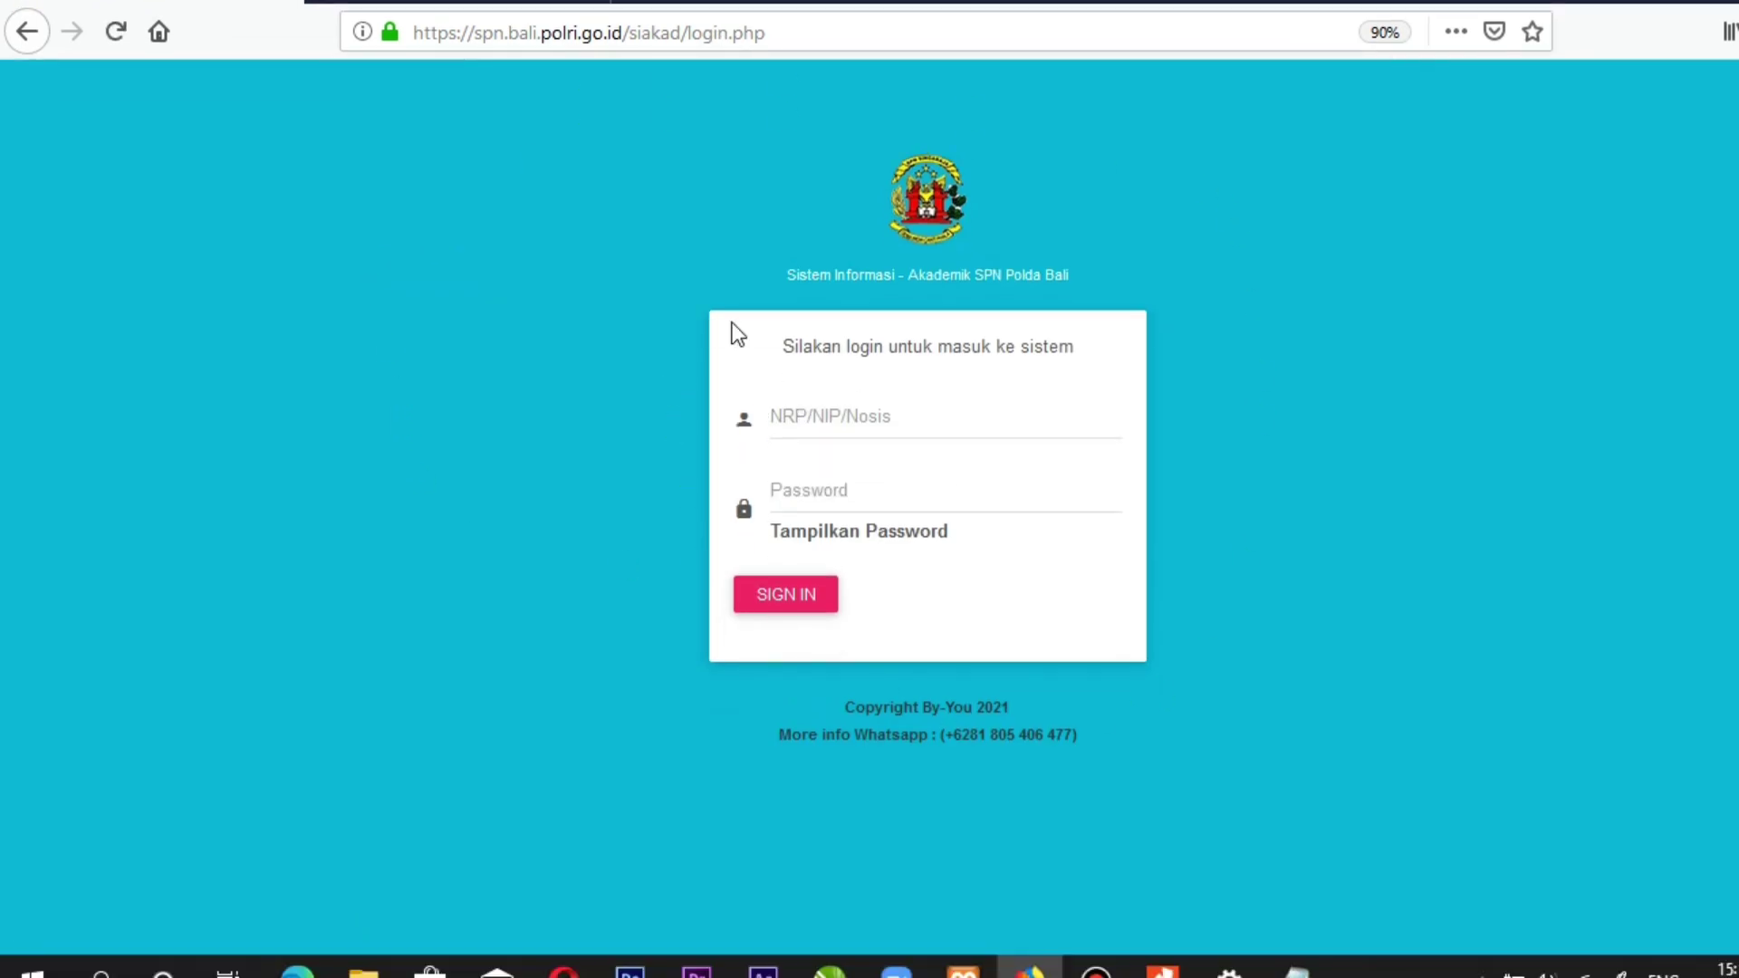